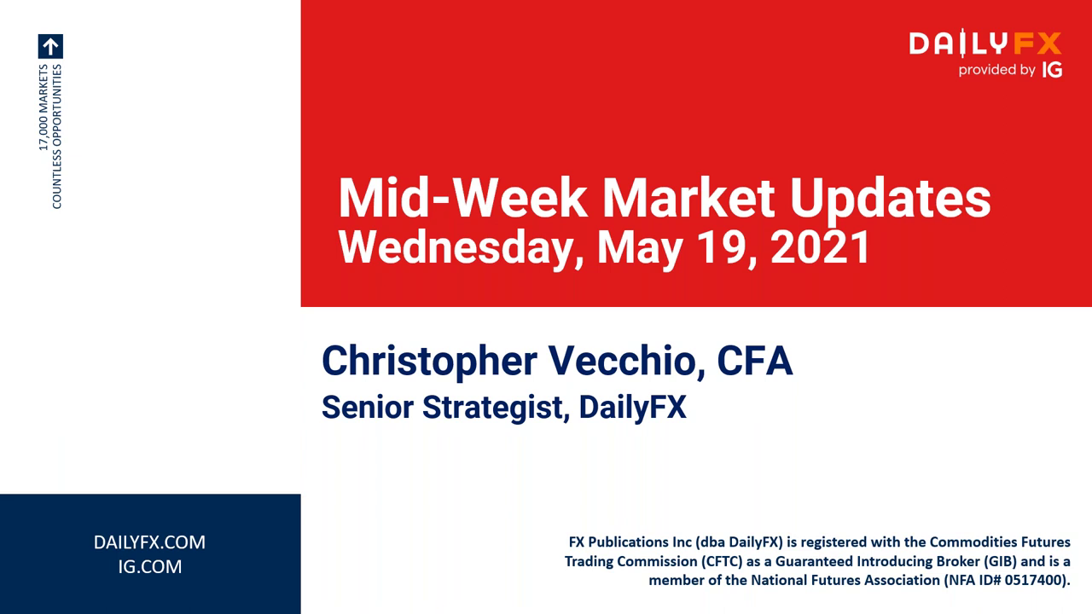
# Advance the slideshow from the Mid-Week Market Updates title to slide 2, Risk Disclosure
pyautogui.press('Right')
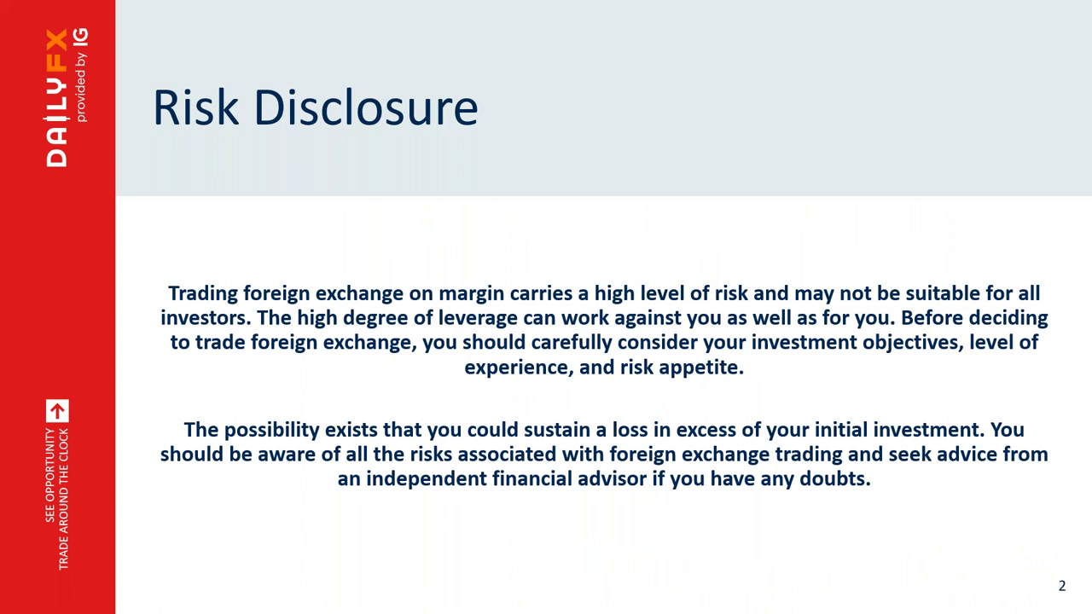
# Advance to the DailyFX Disclaimer slide, then leave the slides for the US10Y yield chart
pyautogui.press('Right')
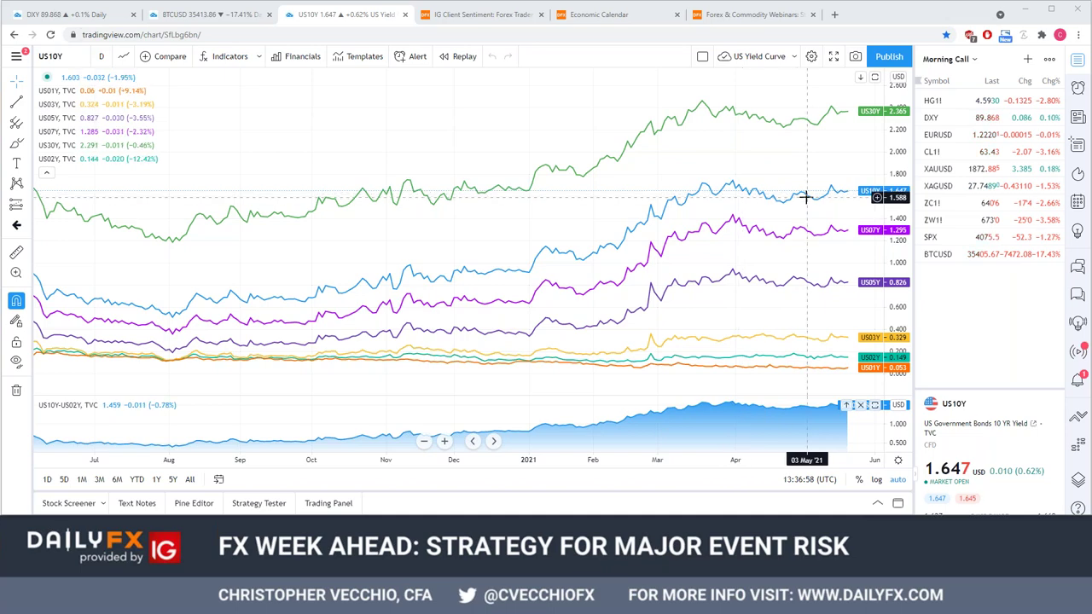
# Pan the yield curves to later dates and back, then switch to the DXY chart with Ctrl+1
pyautogui.moveTo(805, 197); pyautogui.dragTo(516, 186)
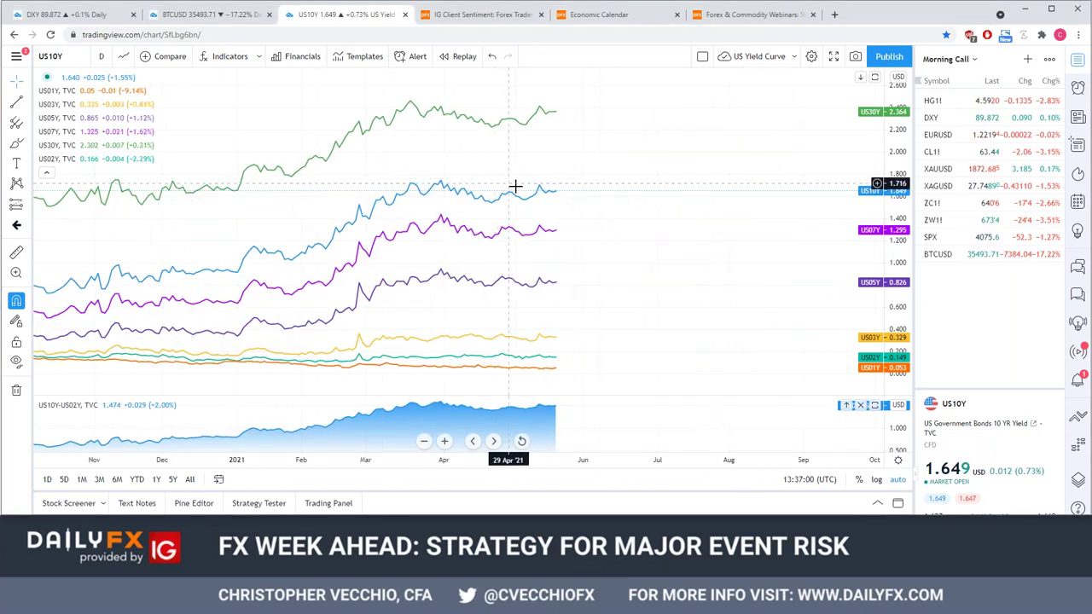
pyautogui.moveTo(644, 168); pyautogui.dragTo(805, 176)
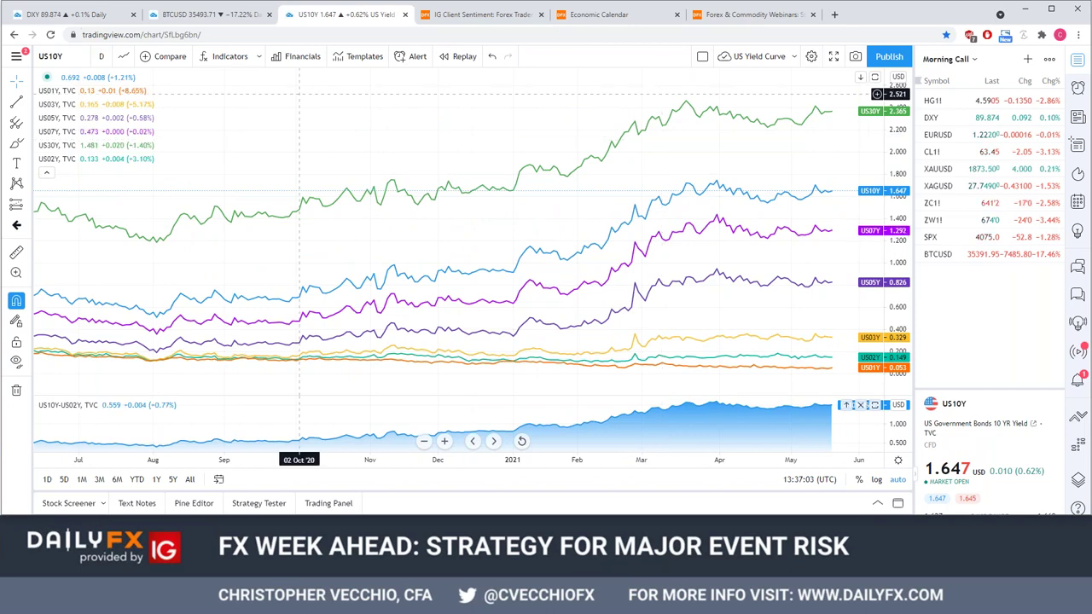
pyautogui.hotkey('ctrl', '1')
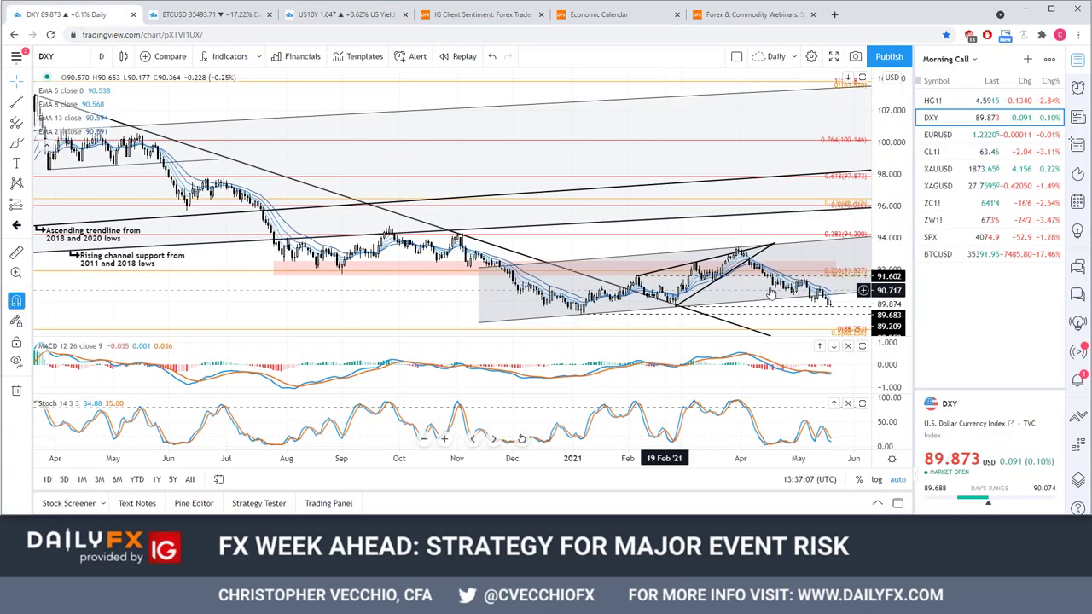
# Zoom the DXY daily chart in to roughly the last ten months, price near 89.868
pyautogui.scroll(2, 694, 457)
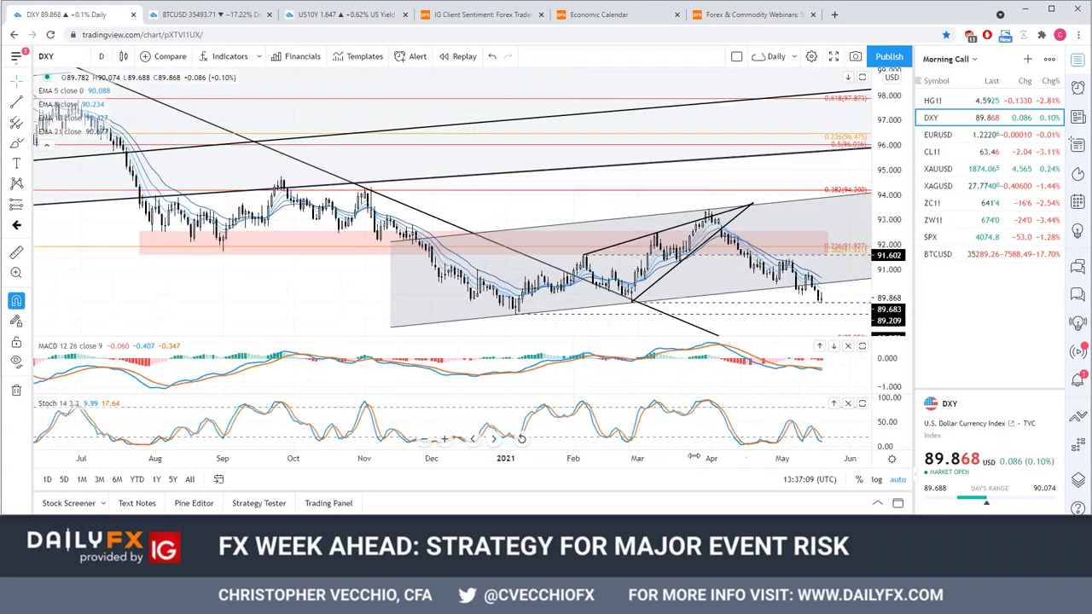
pyautogui.scroll(2, 694, 457)
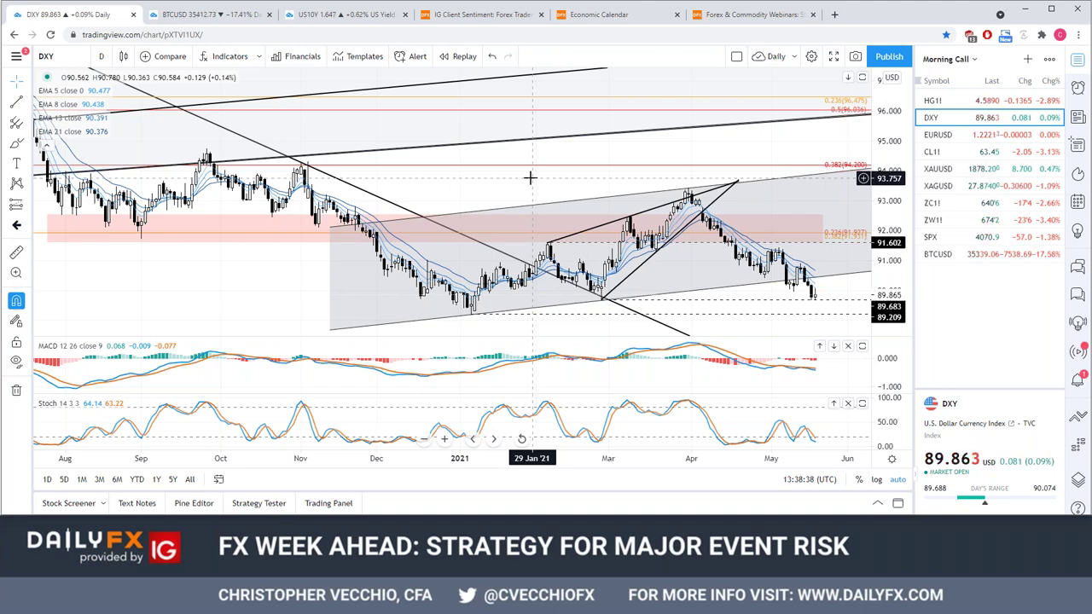
pyautogui.click(333, 17)
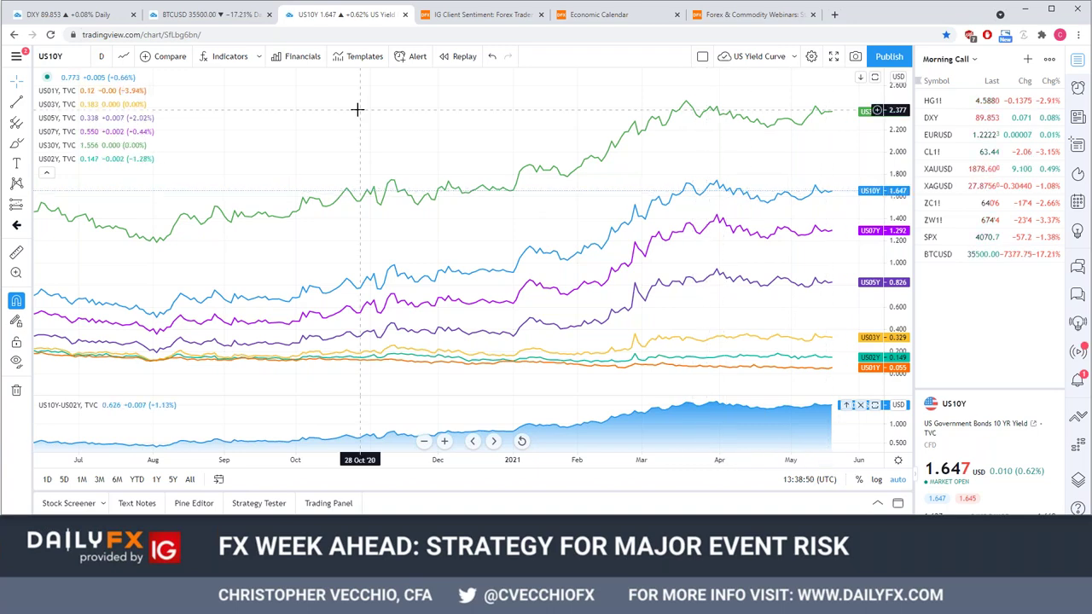
pyautogui.hotkey('ctrl', '1')
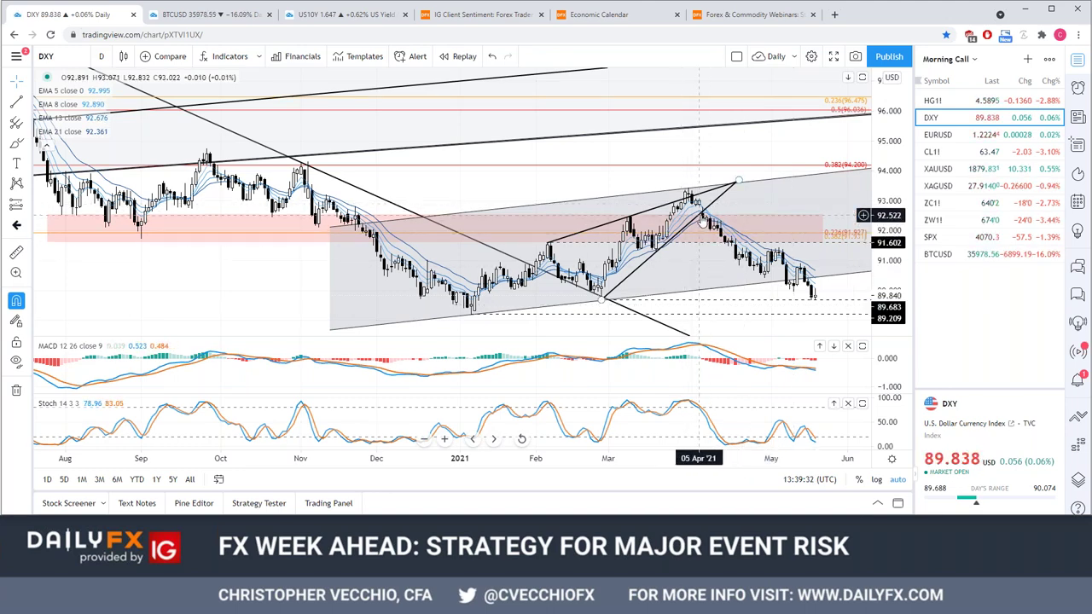
# Zoom DXY out to early 2020 and back to the last year, then load EURUSD
pyautogui.moveTo(531, 458); pyautogui.dragTo(665, 458)
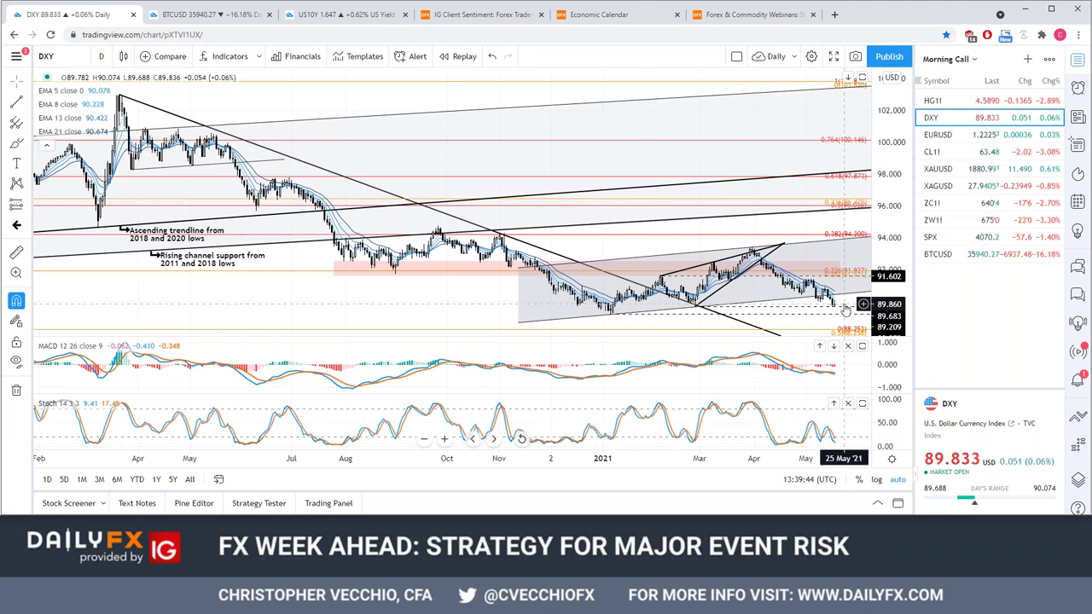
pyautogui.moveTo(749, 459); pyautogui.dragTo(691, 458)
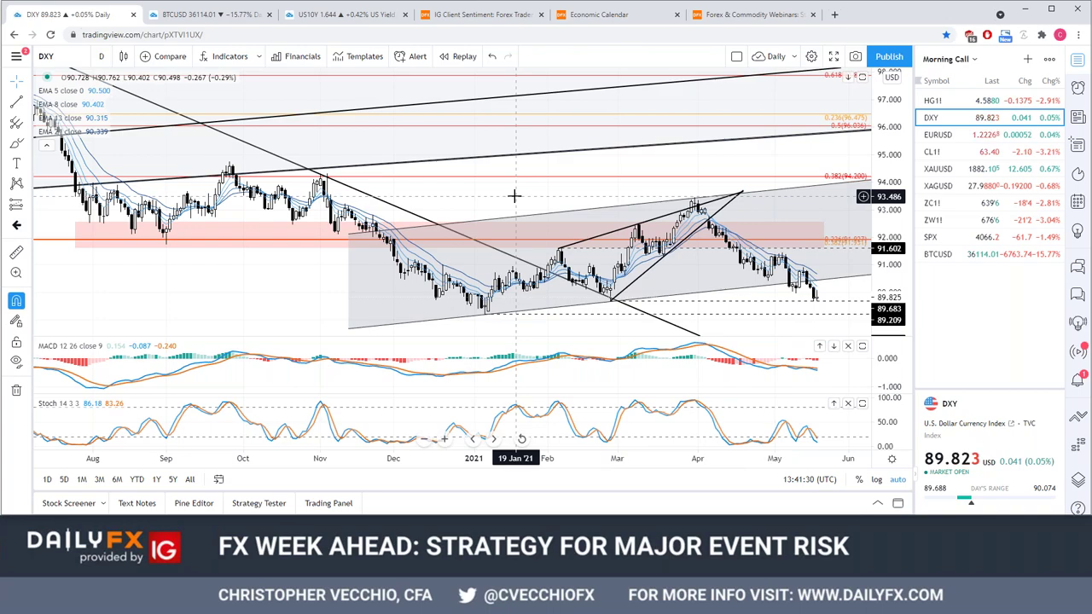
pyautogui.write('EURUSD')
pyautogui.press('Return')
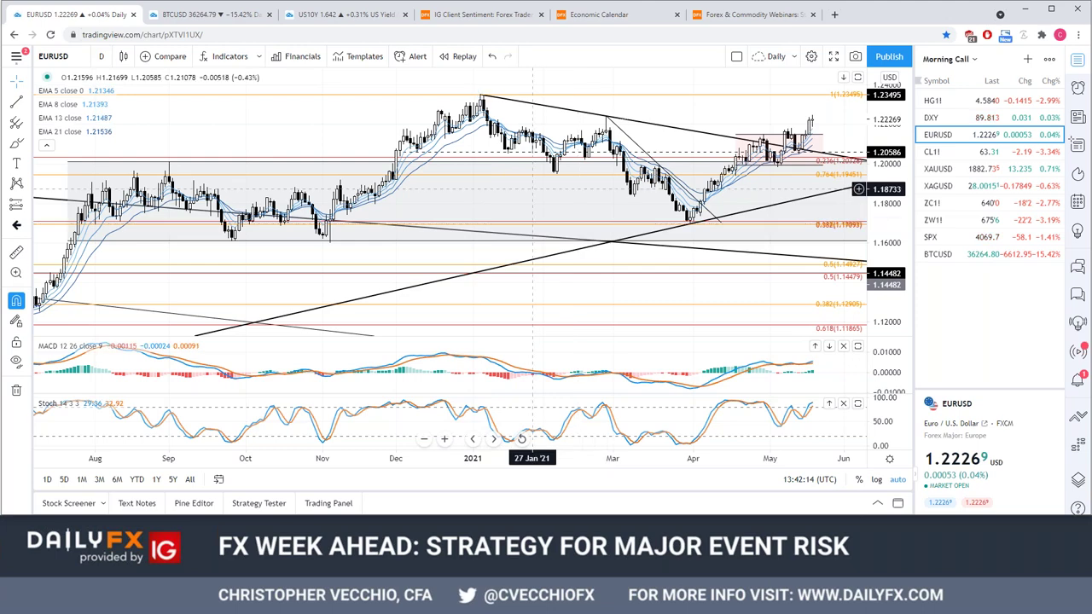
# Switch EURUSD to the 1W interval and zoom out to show history back to 2007
pyautogui.write('1W')
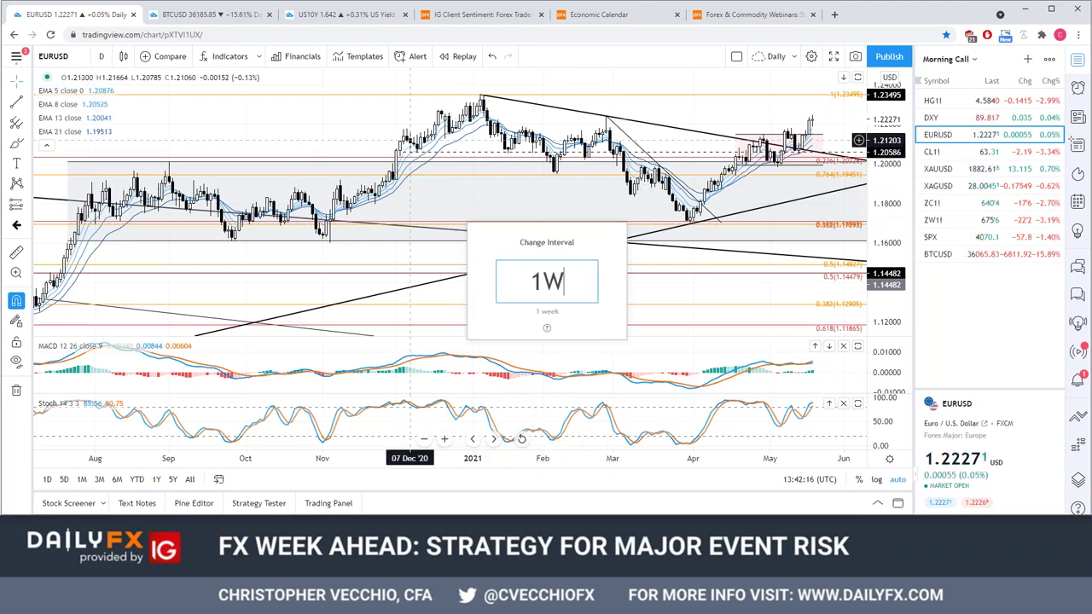
pyautogui.press('Return')
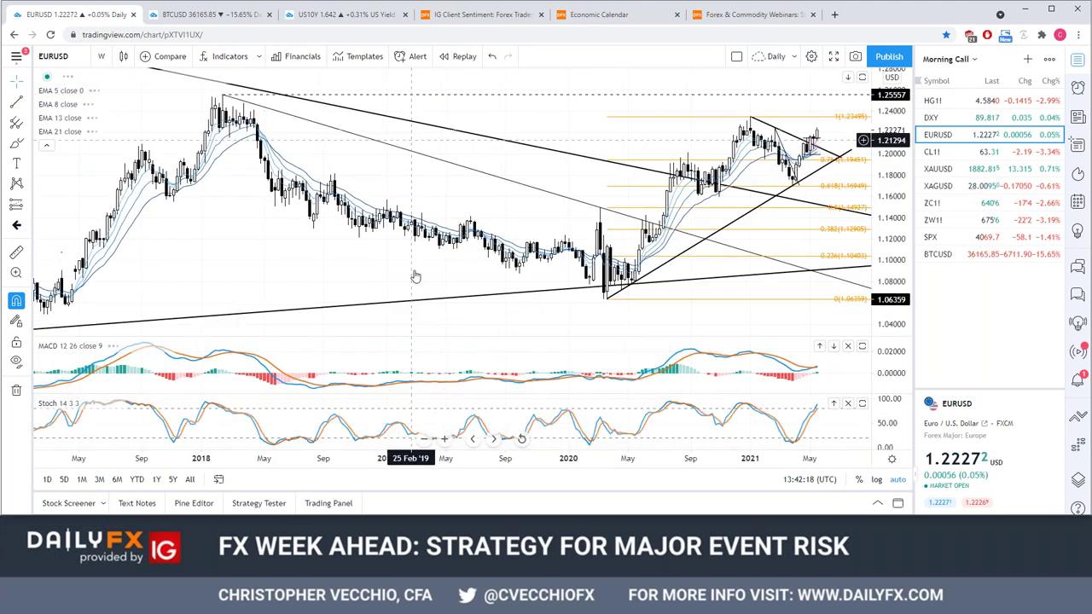
pyautogui.moveTo(316, 458); pyautogui.dragTo(601, 470)
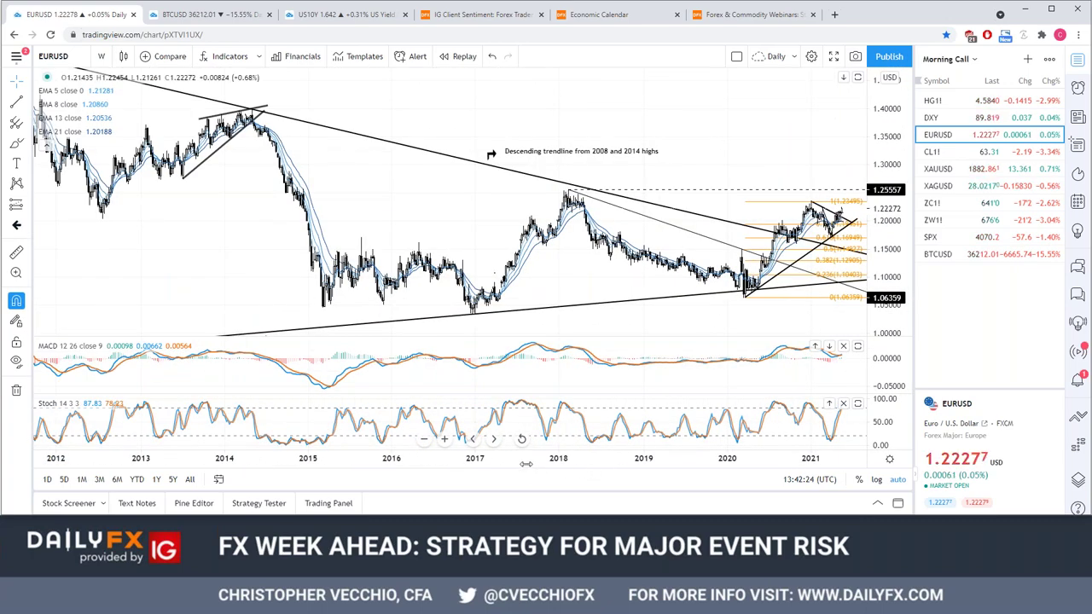
pyautogui.moveTo(526, 464); pyautogui.dragTo(614, 452)
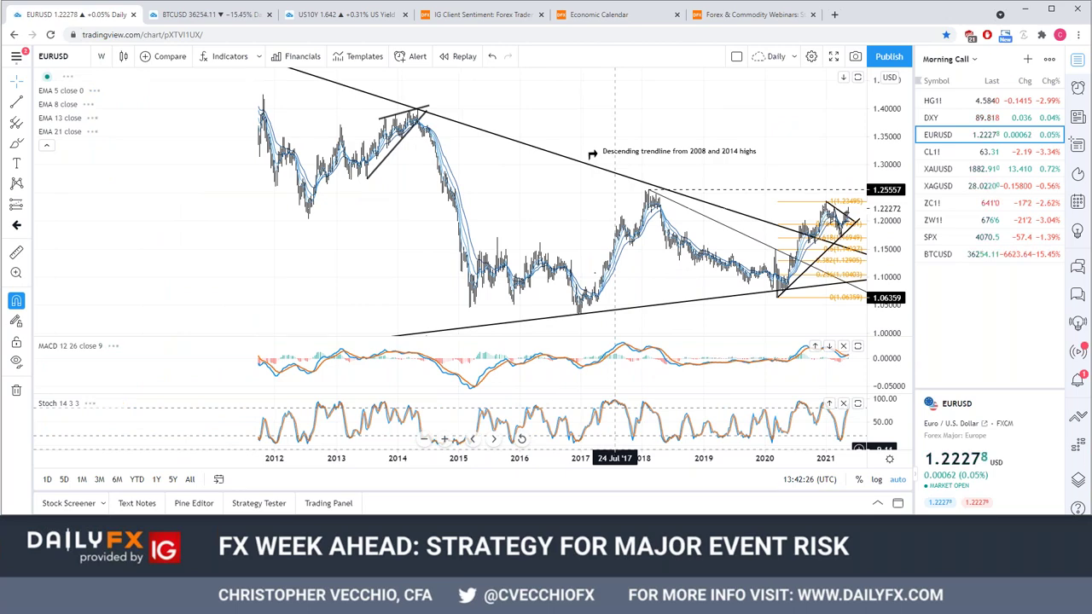
pyautogui.moveTo(614, 461)
pyautogui.mouseDown()
pyautogui.moveTo(674, 466)
pyautogui.moveTo(648, 466)
pyautogui.mouseUp()
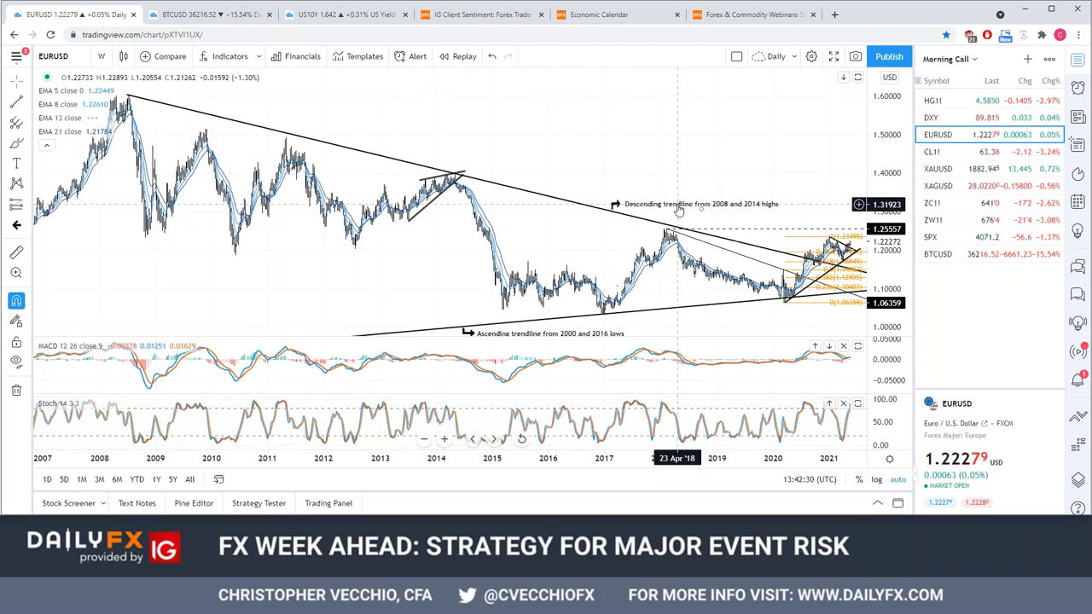
# Inspect the descending trendline, then zoom back in to the 2017–May 2021 range
pyautogui.click(679, 210)
pyautogui.click(151, 113)
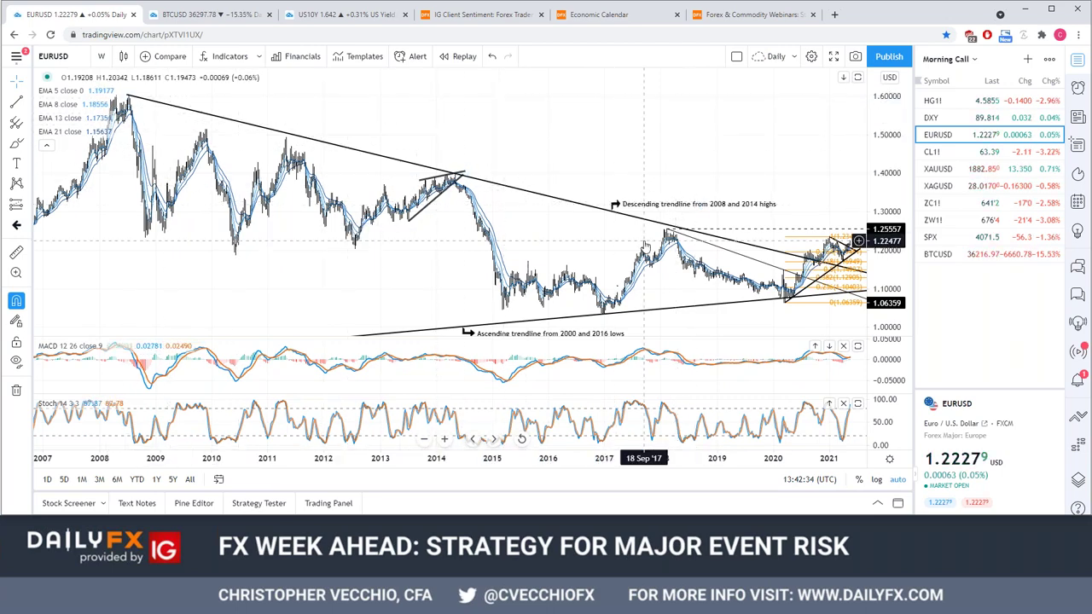
pyautogui.moveTo(742, 458); pyautogui.dragTo(819, 458)
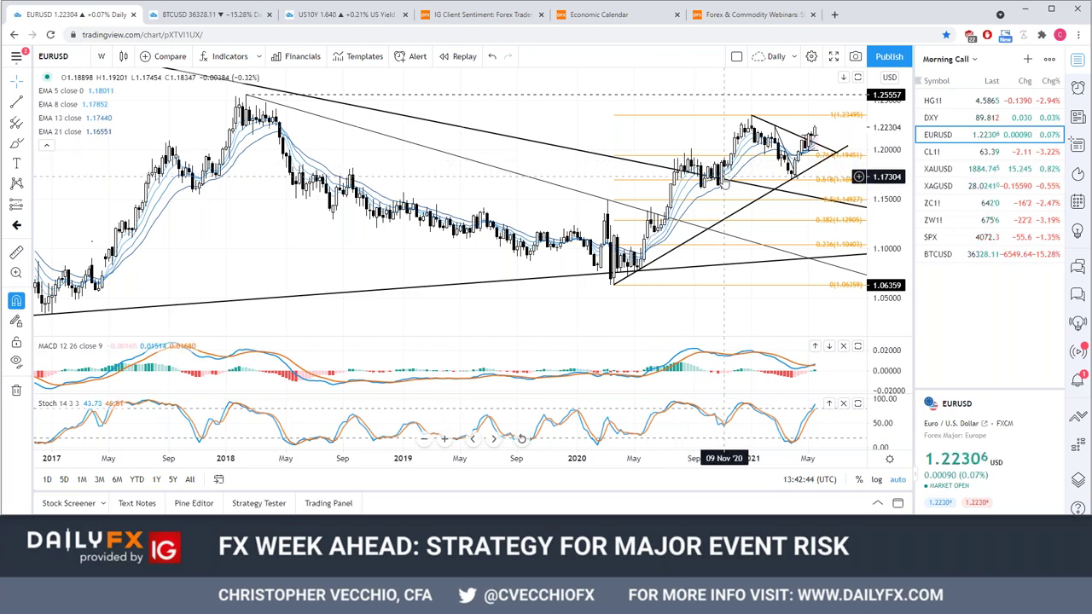
pyautogui.moveTo(751, 114)
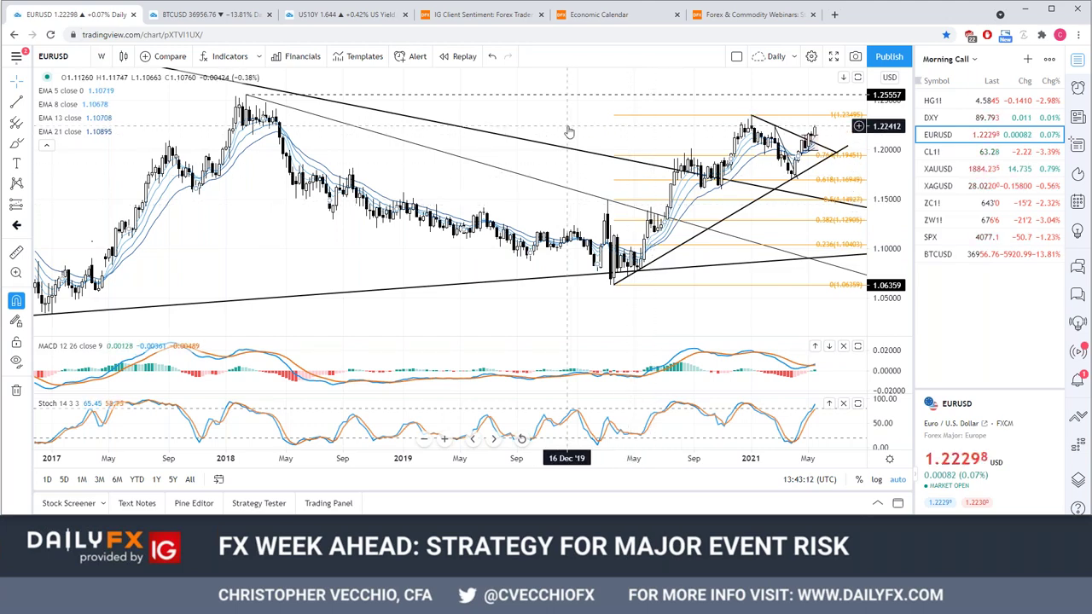
# Load DXY, zoom out to view 2012–2021 weekly, then change it to the 1D interval
pyautogui.write('DXY')
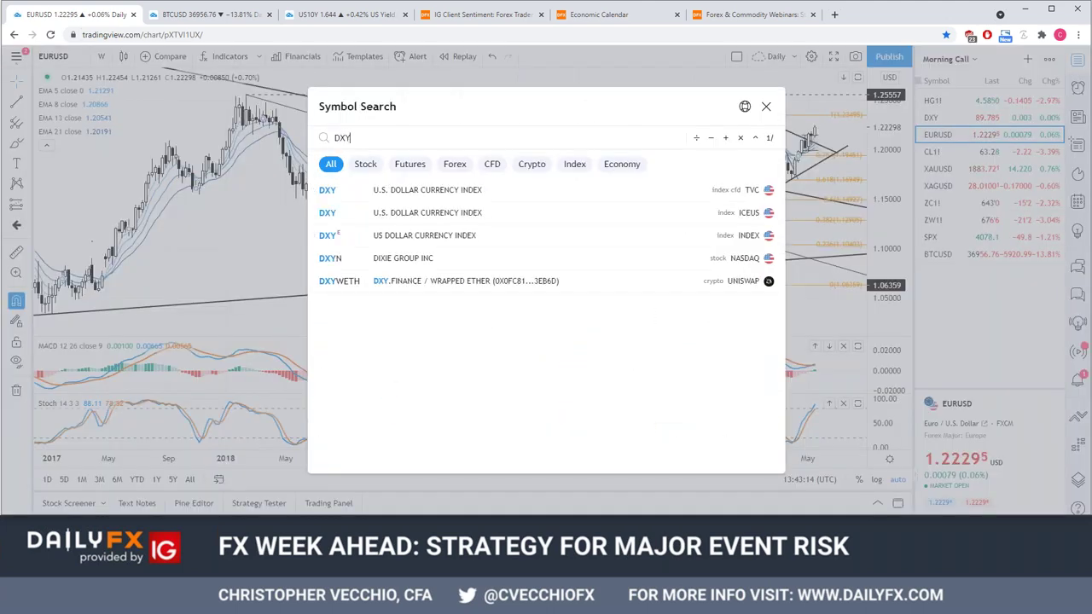
pyautogui.press('Return')
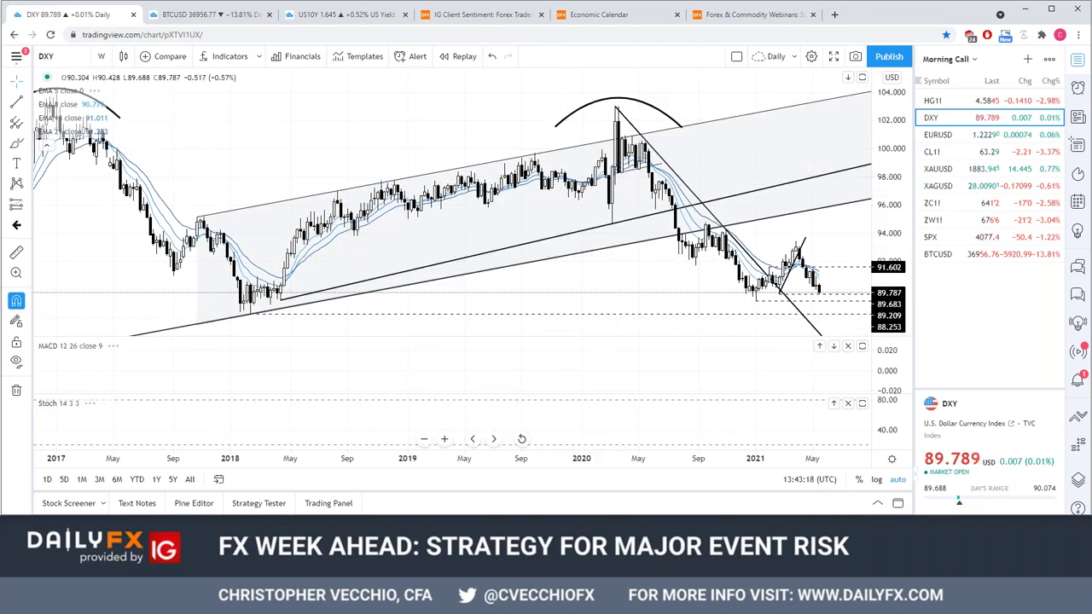
pyautogui.moveTo(418, 459)
pyautogui.mouseDown()
pyautogui.moveTo(698, 464)
pyautogui.moveTo(656, 461)
pyautogui.mouseUp()
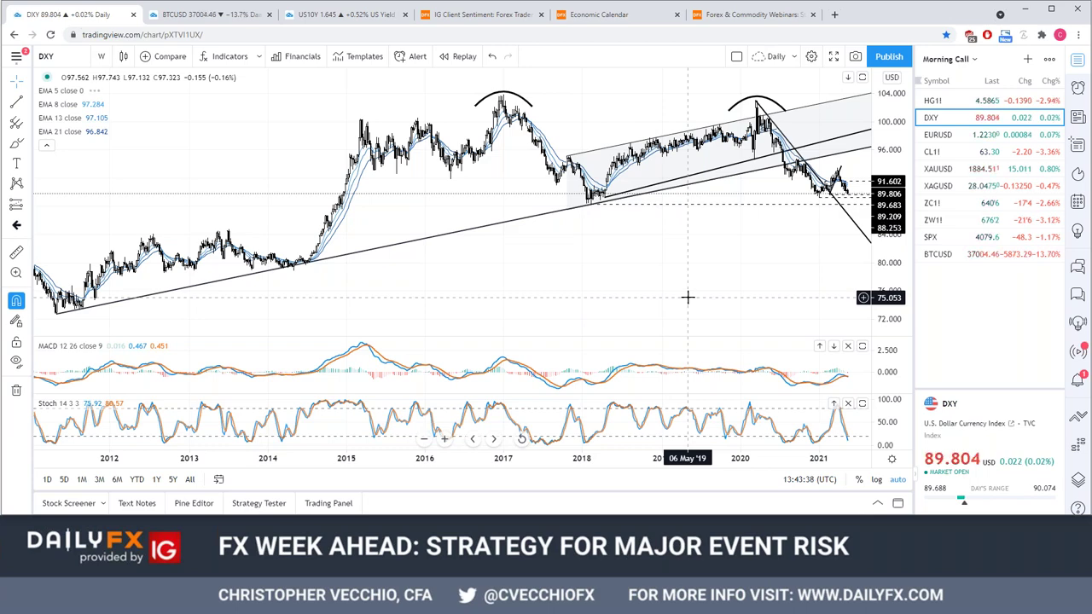
pyautogui.write('1D')
pyautogui.press('Return')
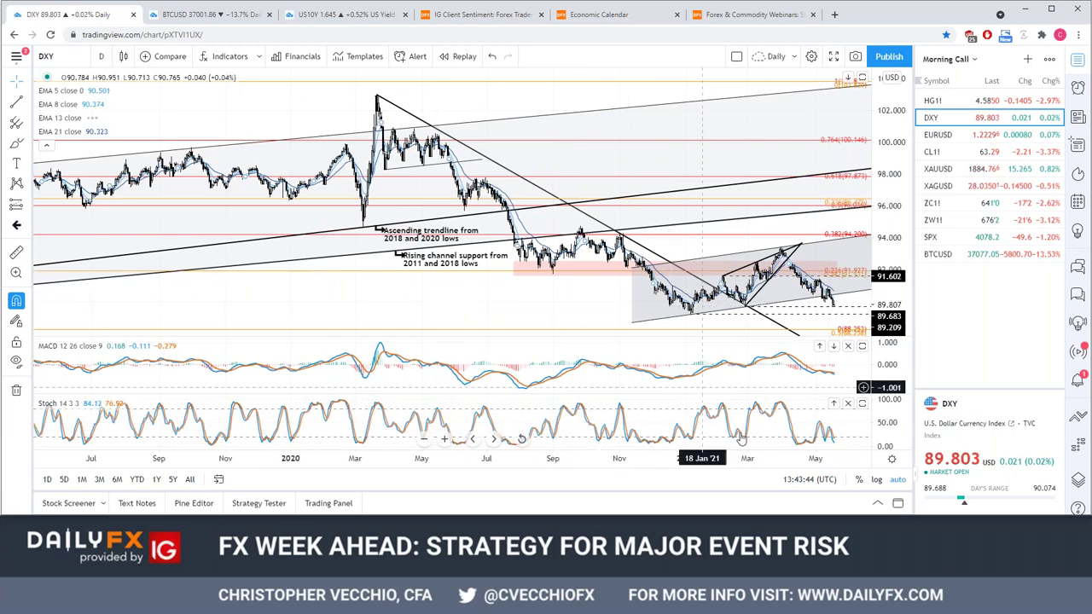
# Zoom and pan the DXY daily chart to frame 2020–May 2021, near the 89.683 support
pyautogui.moveTo(597, 458); pyautogui.dragTo(656, 458)
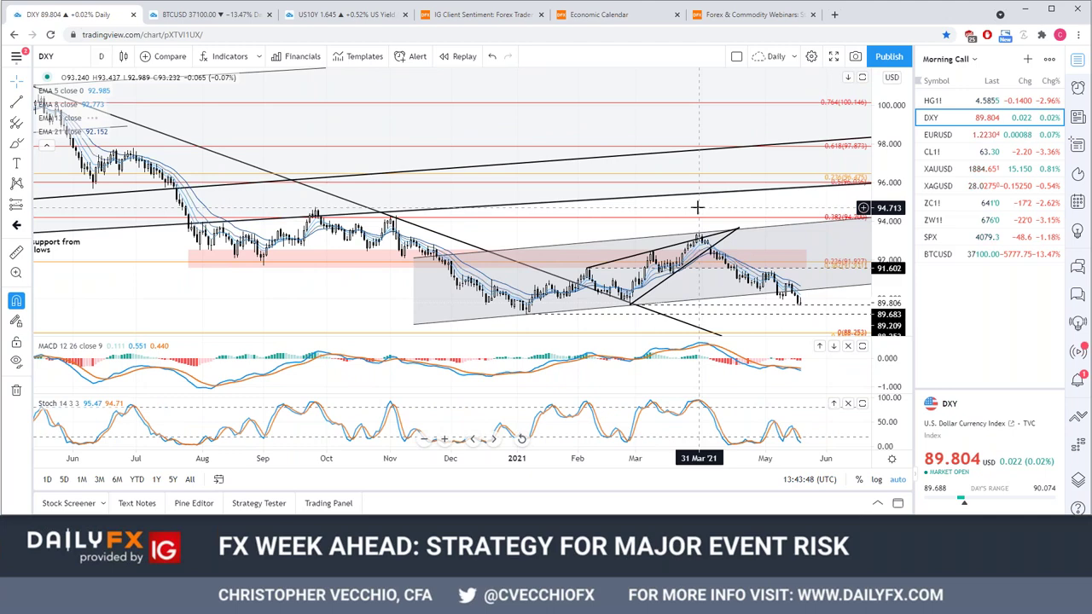
pyautogui.moveTo(697, 207); pyautogui.dragTo(719, 206)
pyautogui.moveTo(719, 458); pyautogui.dragTo(683, 458)
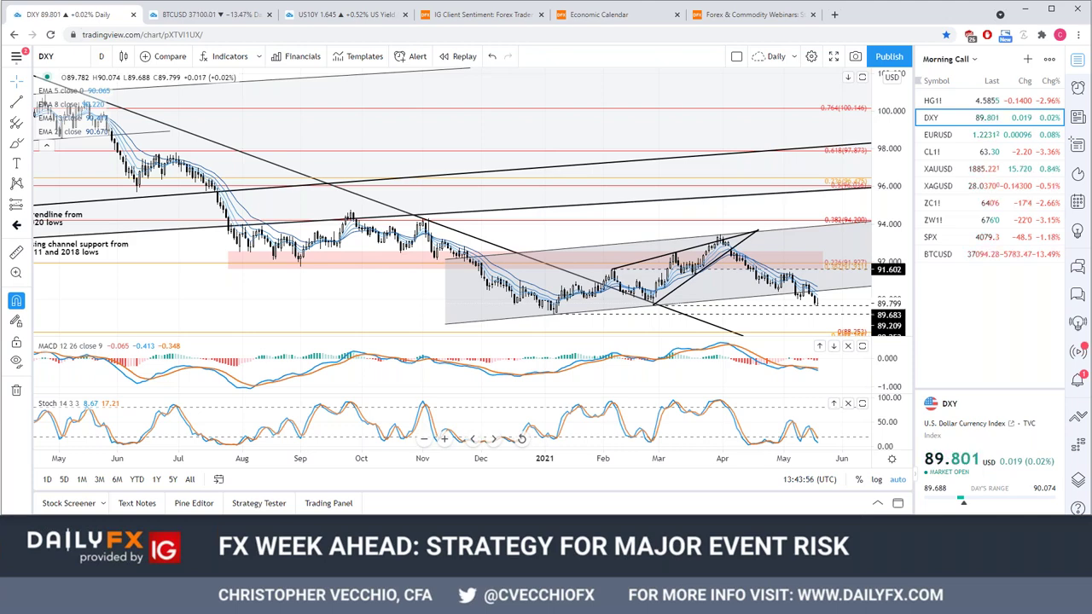
pyautogui.scroll(-2, 156, 196)
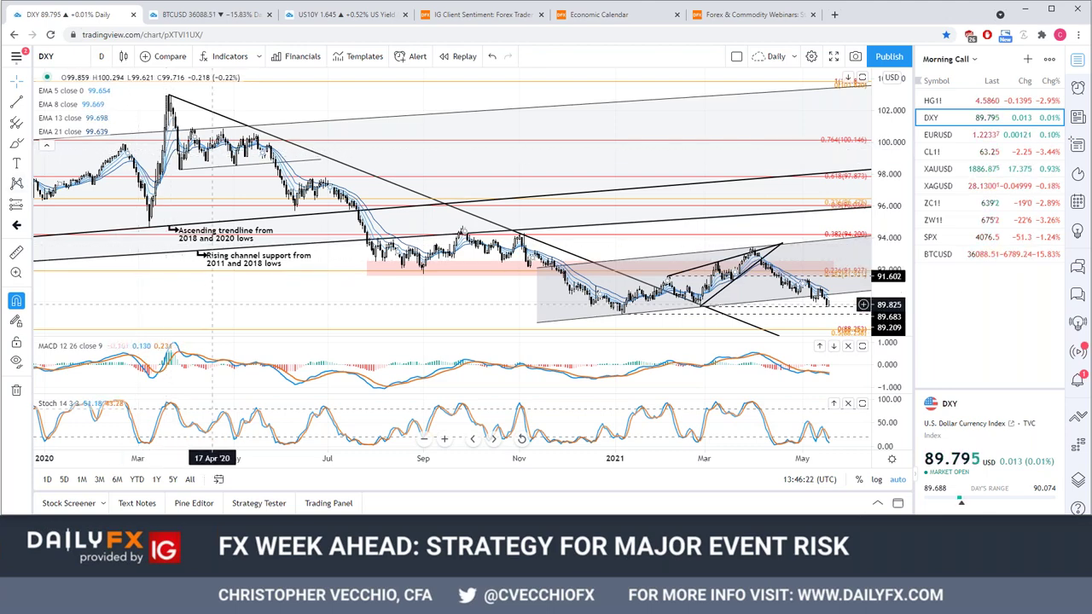
# Load NDX, zoom in on August 2020–May 2021, then return to the US10Y yield chart
pyautogui.write('ndx')
pyautogui.press('Return')
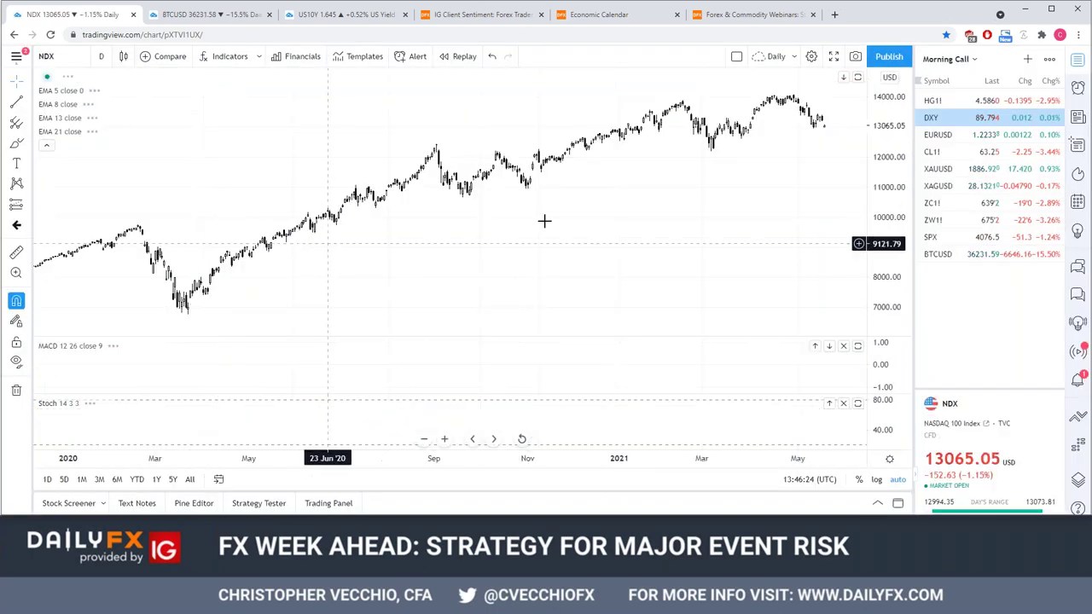
pyautogui.moveTo(700, 466)
pyautogui.mouseDown()
pyautogui.moveTo(607, 465)
pyautogui.moveTo(648, 465)
pyautogui.mouseUp()
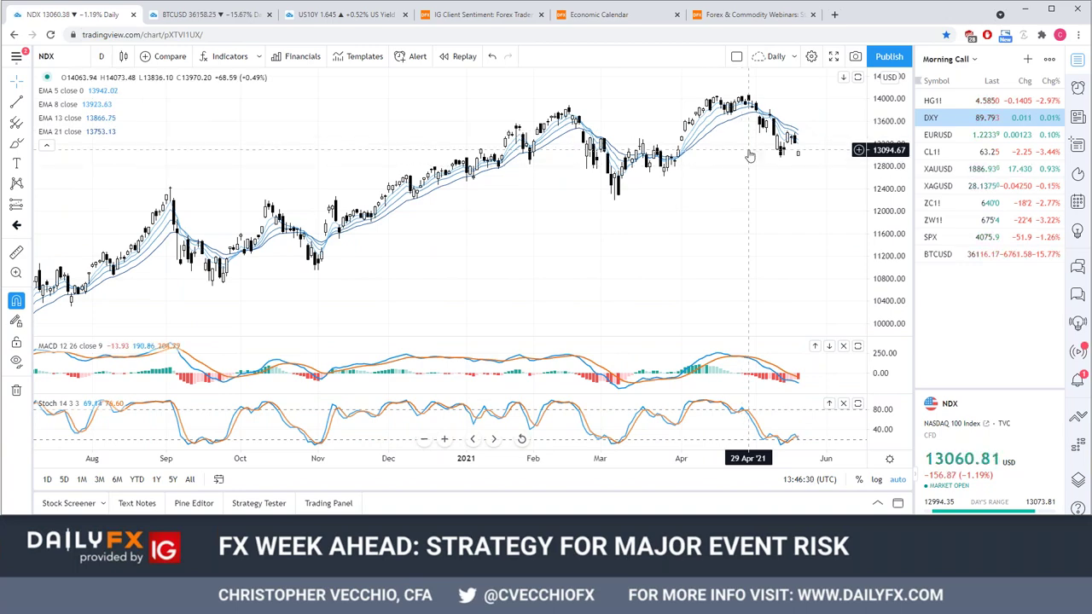
pyautogui.click(370, 10)
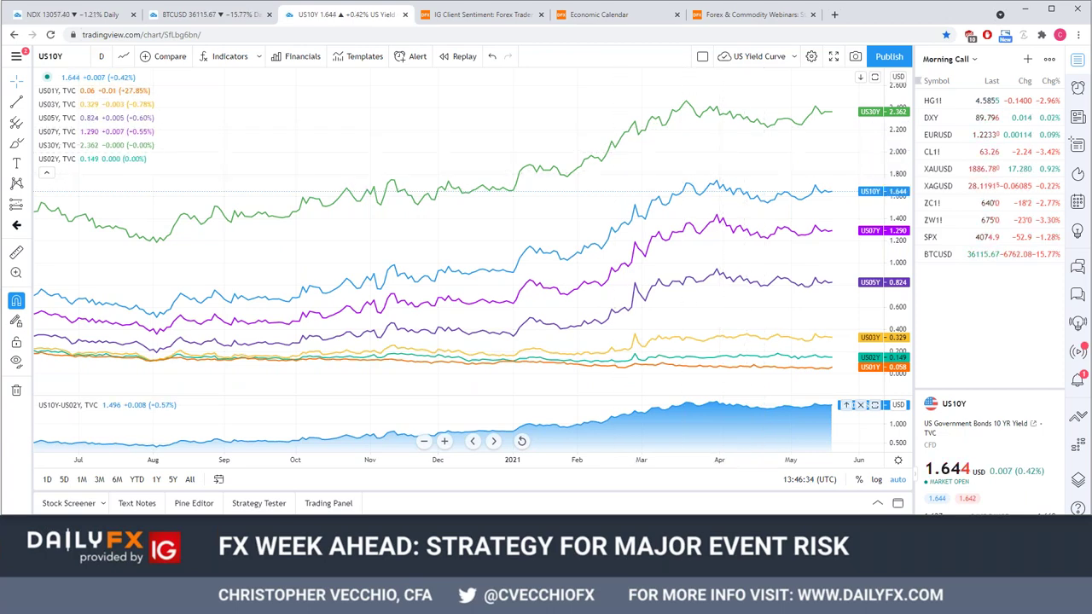
pyautogui.click(89, 15)
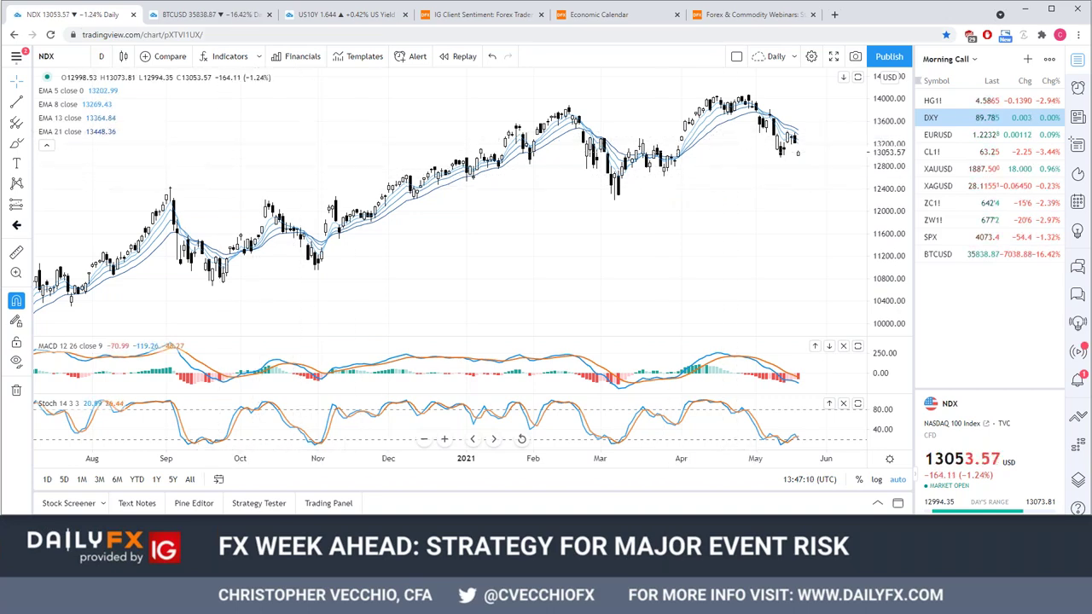
pyautogui.click(229, 21)
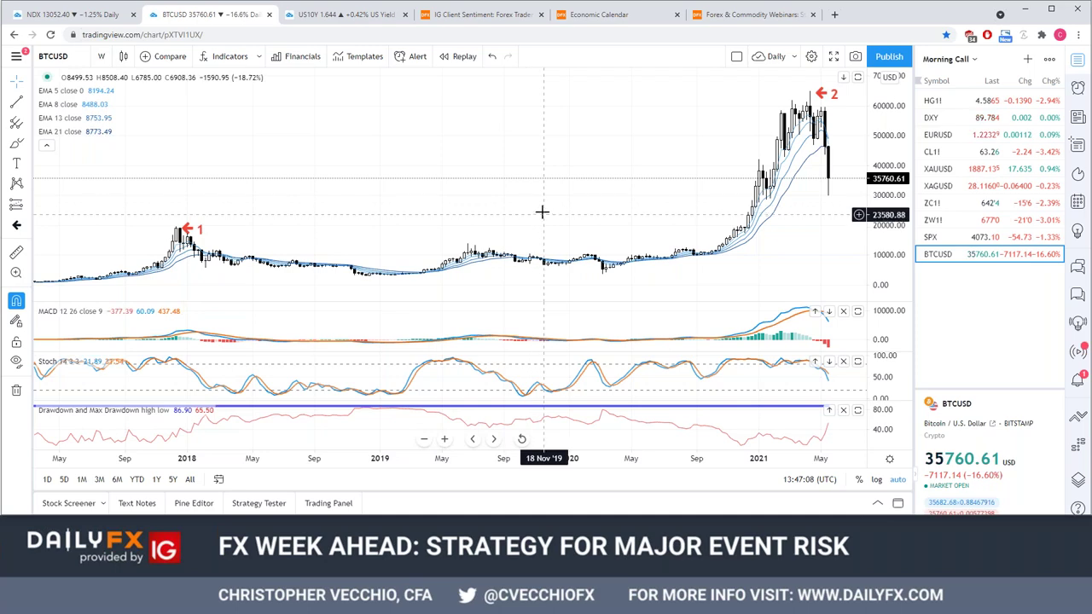
# Set the BTCUSD chart to 1D, then enter 1W for weekly candles
pyautogui.write('1D')
pyautogui.press('Return')
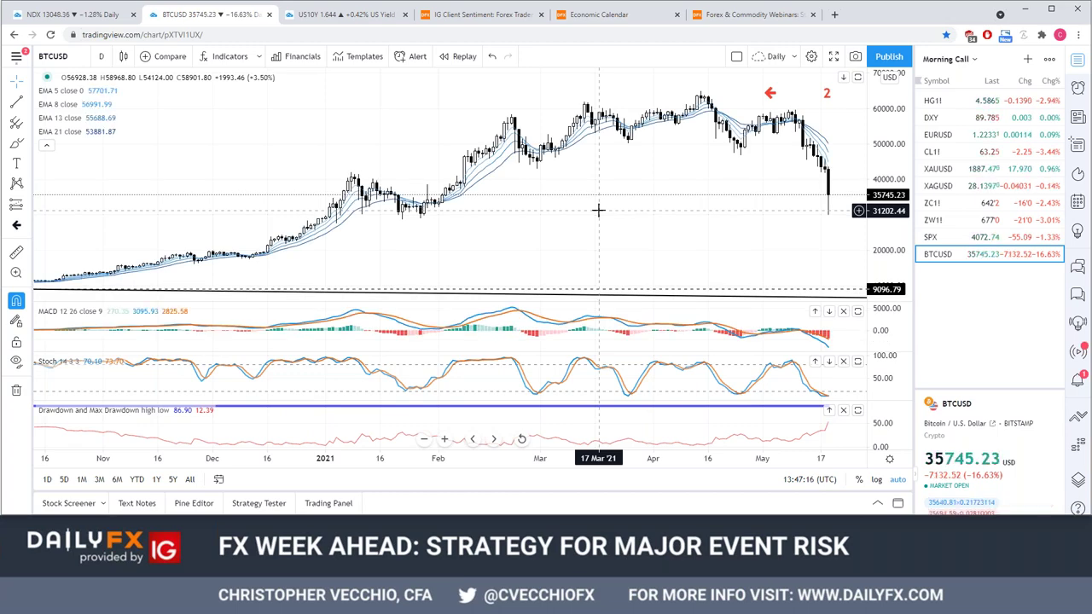
pyautogui.write('1w')
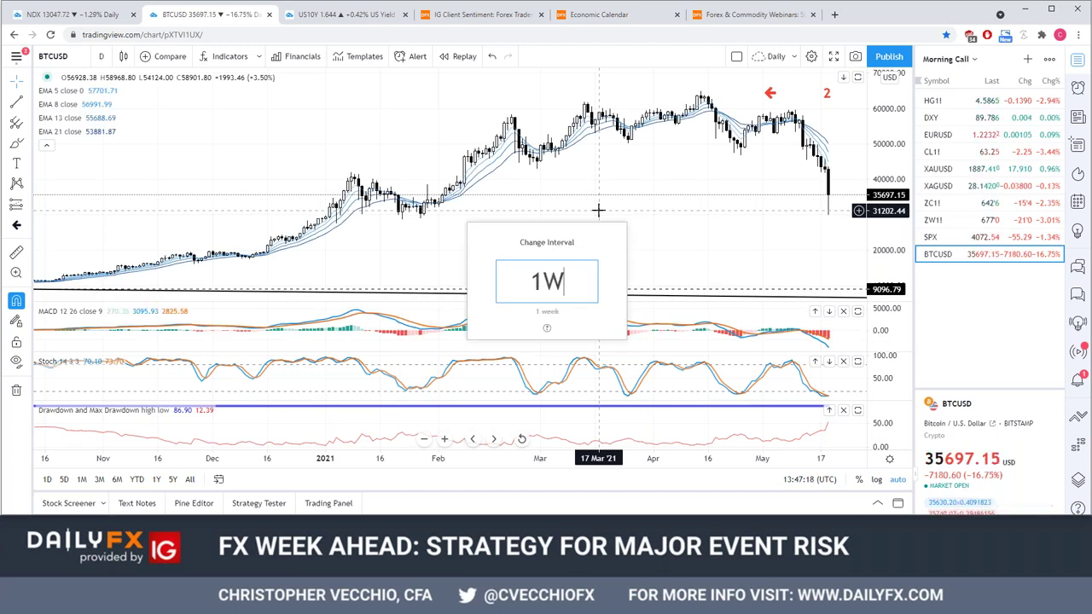
pyautogui.press('Return')
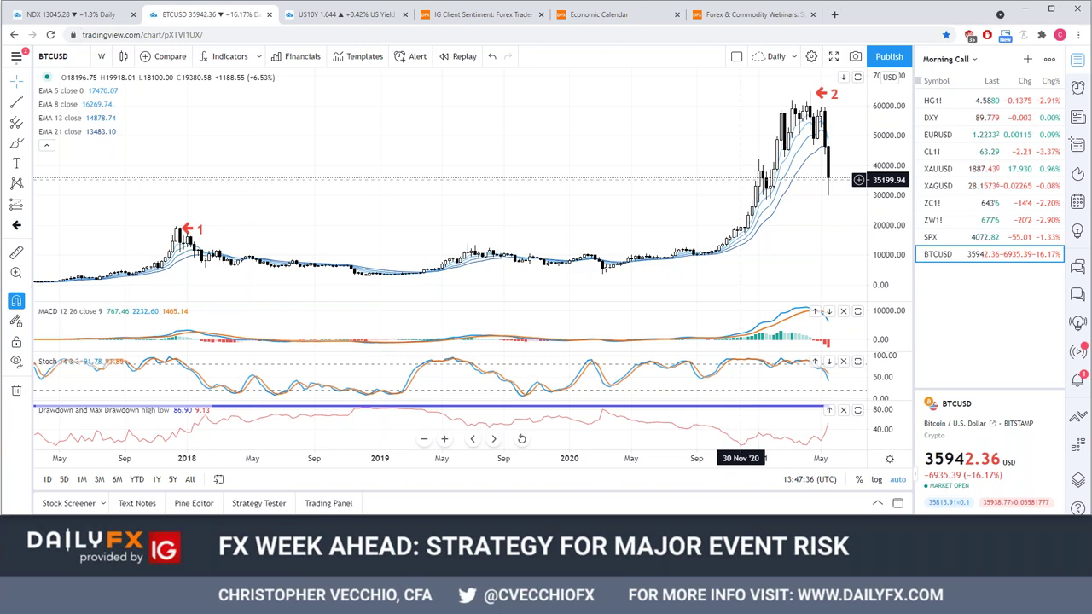
# Zoom the BTCUSD weekly chart out to span its full 2012–2021 history
pyautogui.scroll(-1, 555, 460)
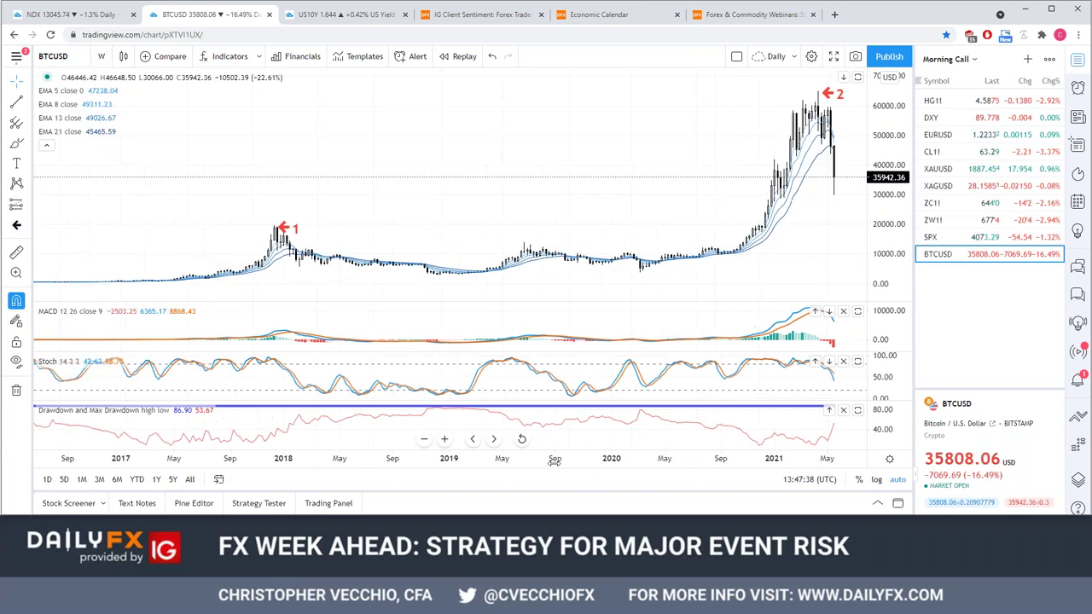
pyautogui.scroll(-1, 554, 461)
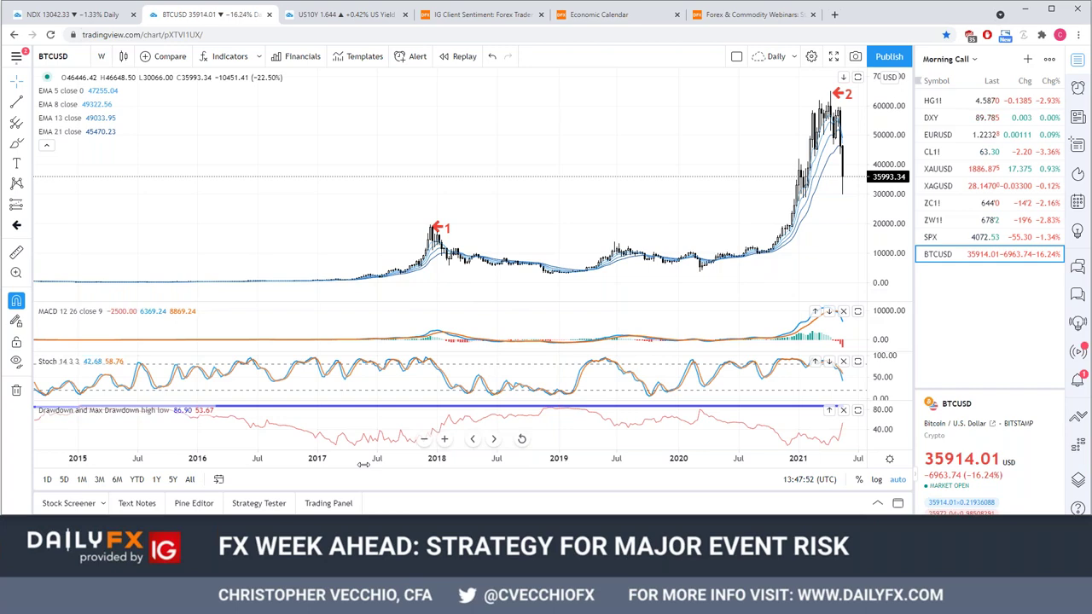
pyautogui.scroll(-5, 363, 464)
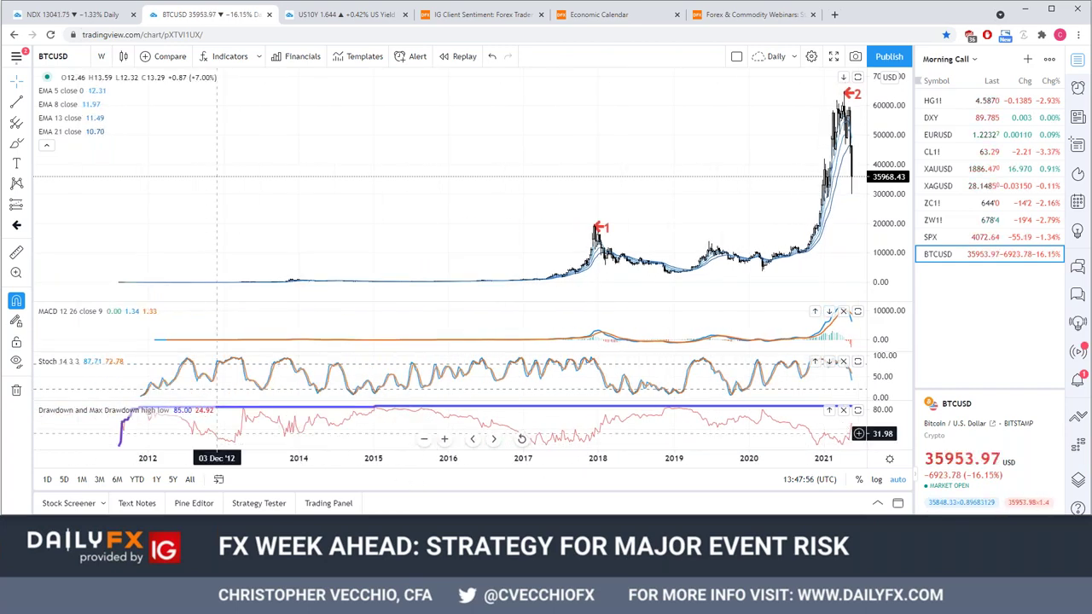
pyautogui.moveTo(128, 410)
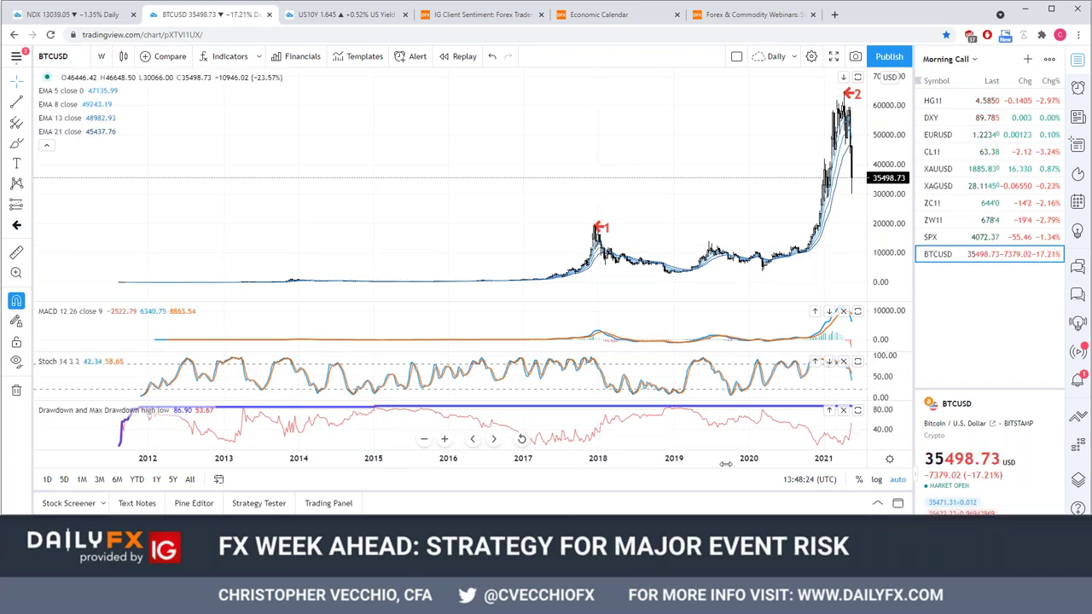
# Zoom the BTCUSD weekly chart in to mid-2016 through May 2021
pyautogui.moveTo(673, 461); pyautogui.dragTo(589, 465)
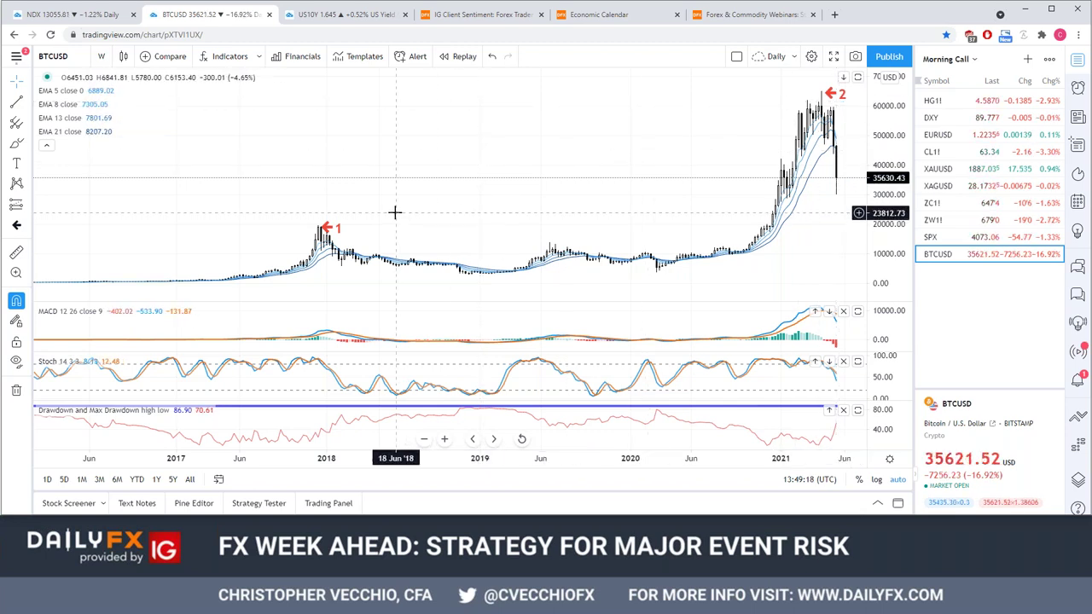
# Select and then deselect the red arrow 1 annotation at the 2017 peak
pyautogui.click(332, 227)
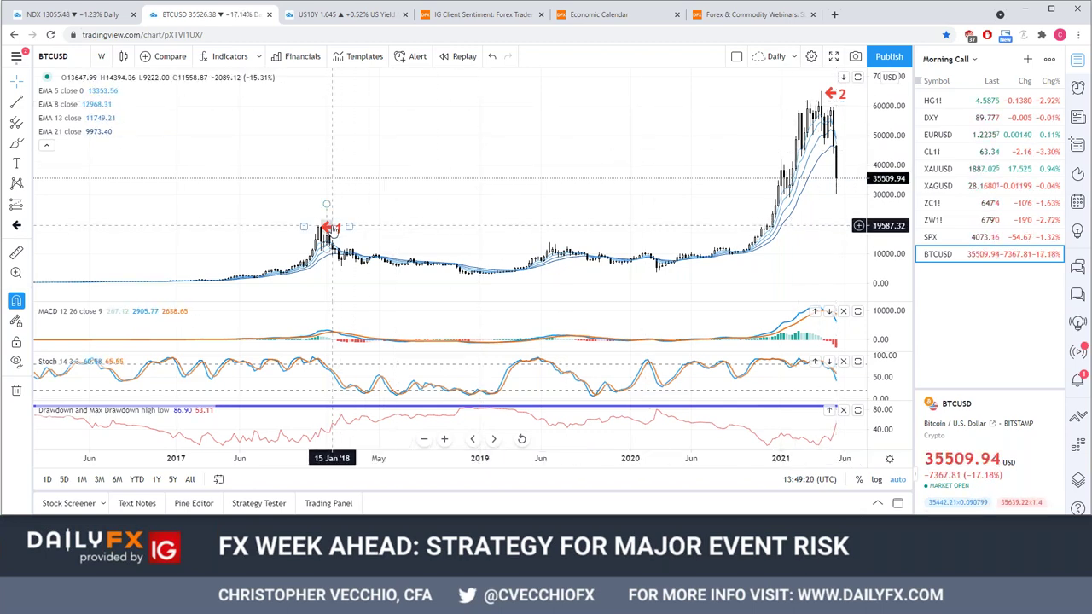
pyautogui.click(426, 150)
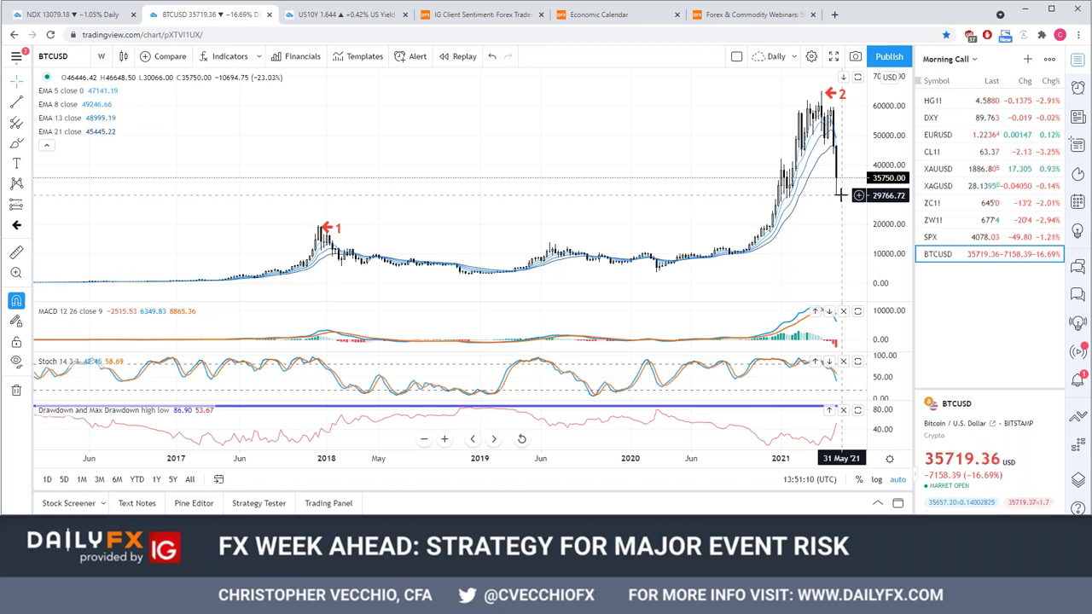
# Switch BTCUSD to the 1D daily interval and zoom in on the recent bars
pyautogui.write('1D')
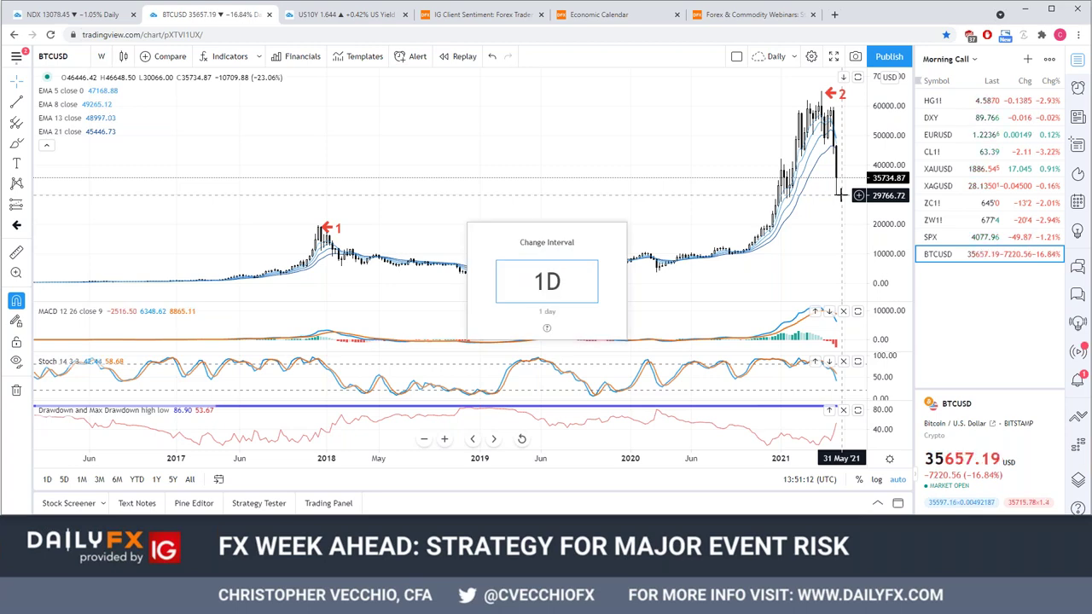
pyautogui.press('Return')
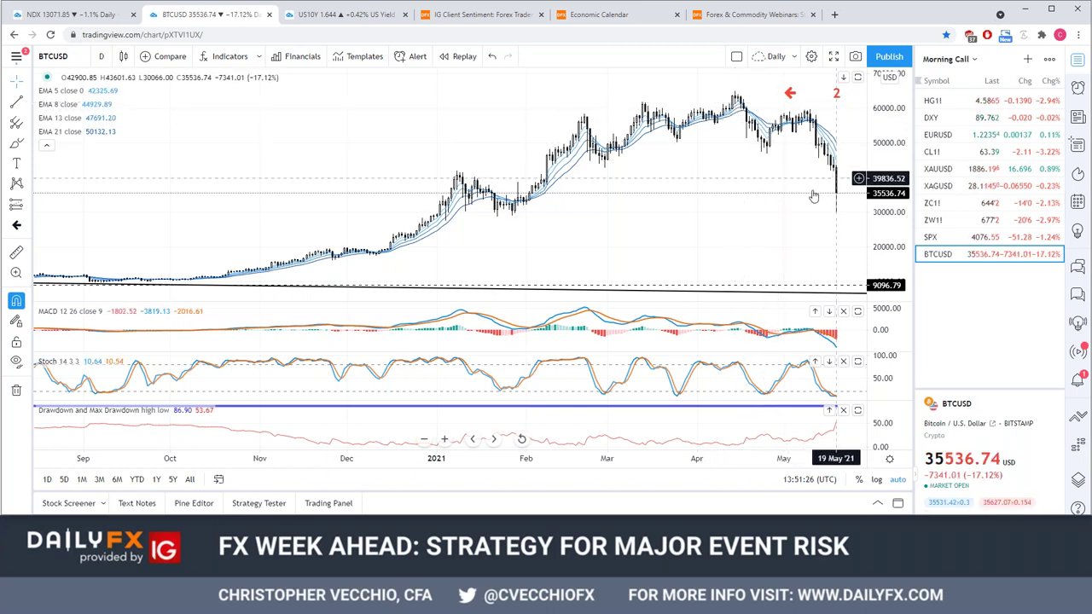
pyautogui.moveTo(734, 224); pyautogui.dragTo(577, 235)
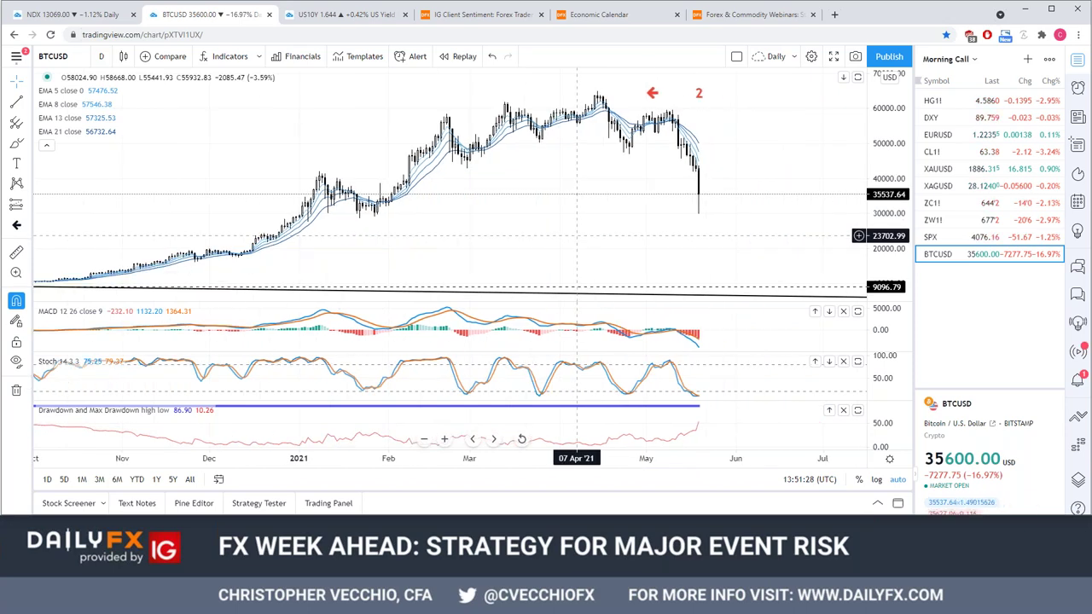
pyautogui.scroll(-3, 733, 424)
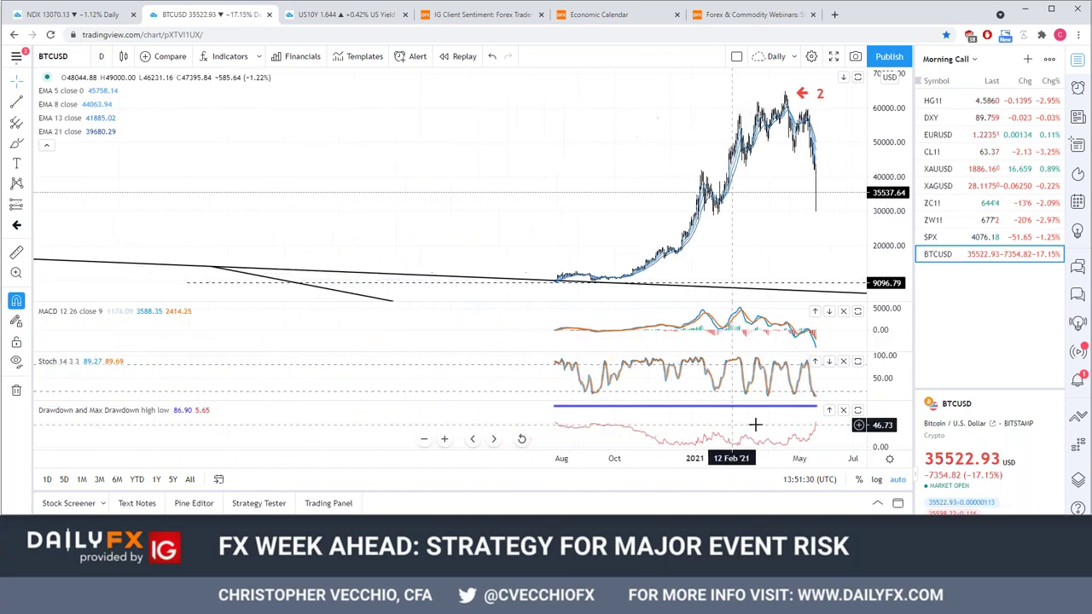
pyautogui.scroll(-2, 754, 424)
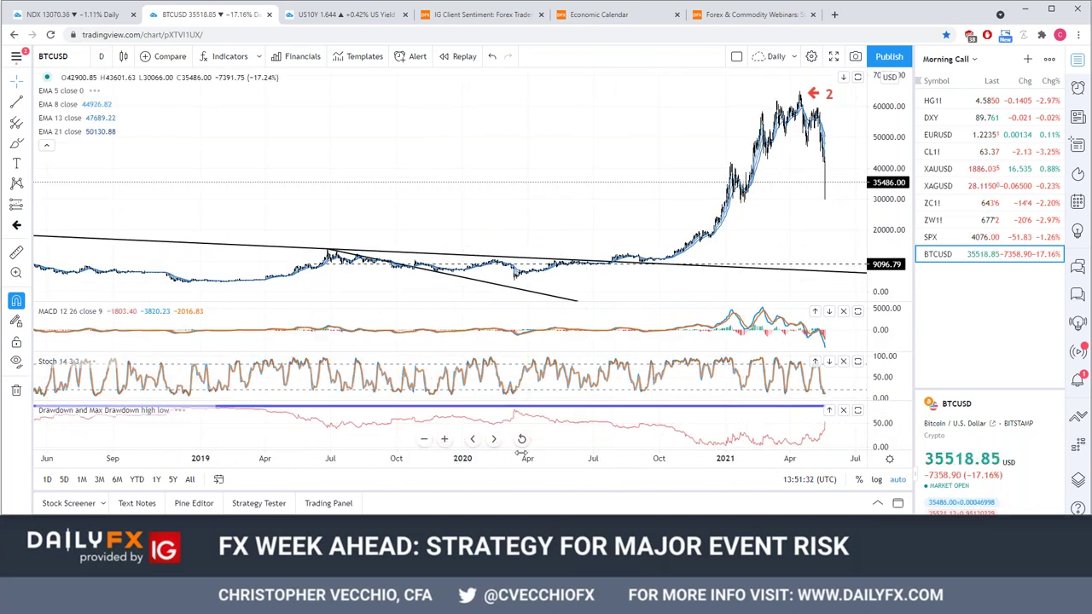
pyautogui.scroll(-2, 578, 448)
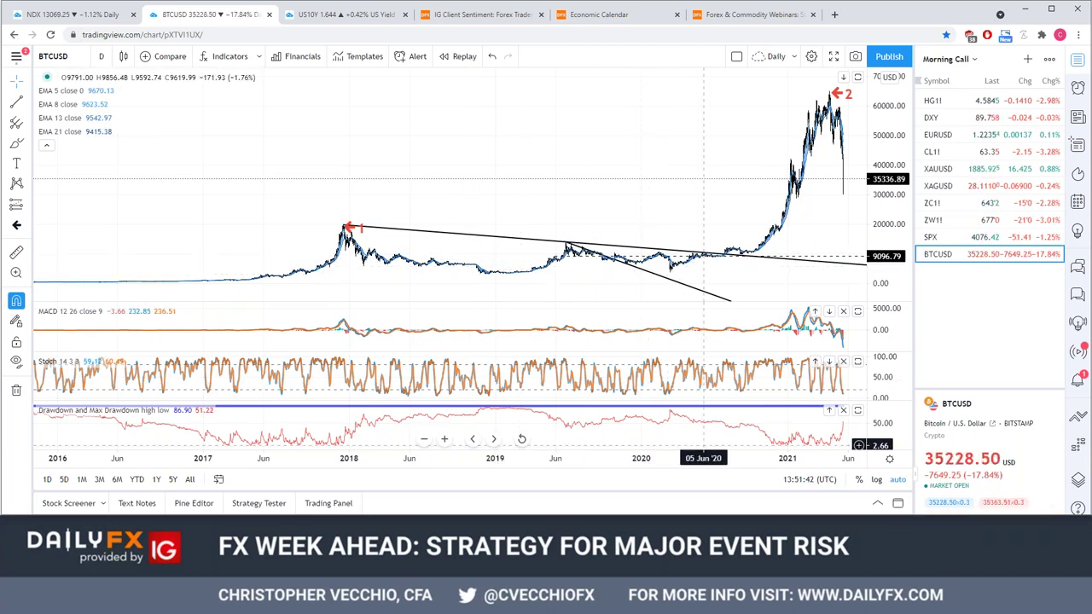
# Pan the daily chart to frame the September 2020 to May 2021 rally and sell-off
pyautogui.scroll(3, 598, 316)
pyautogui.scroll(3, 444, 337)
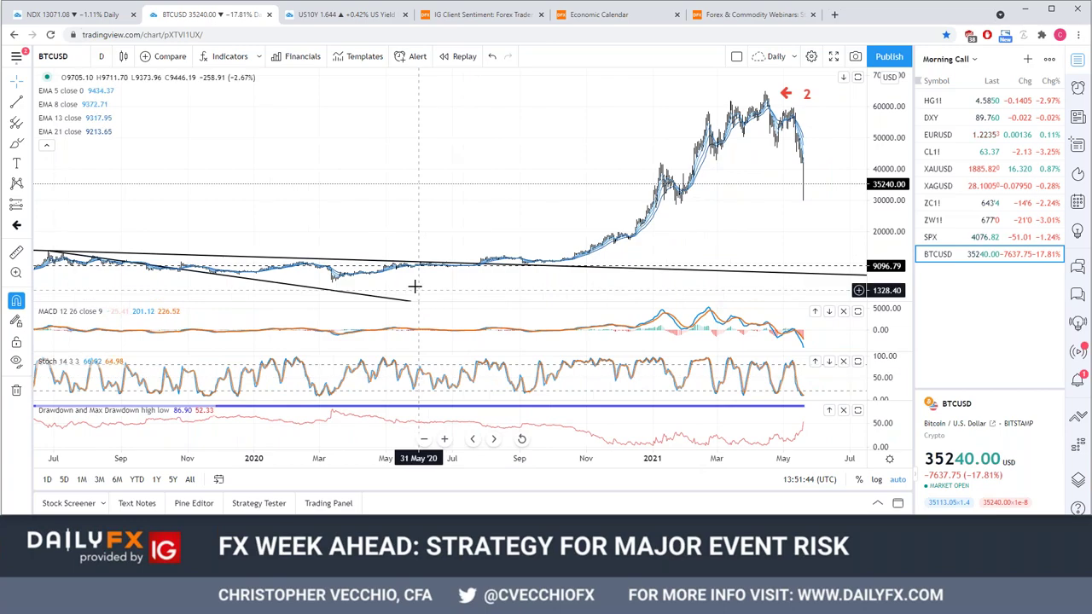
pyautogui.moveTo(428, 342)
pyautogui.mouseDown()
pyautogui.moveTo(691, 463)
pyautogui.moveTo(512, 378)
pyautogui.mouseUp()
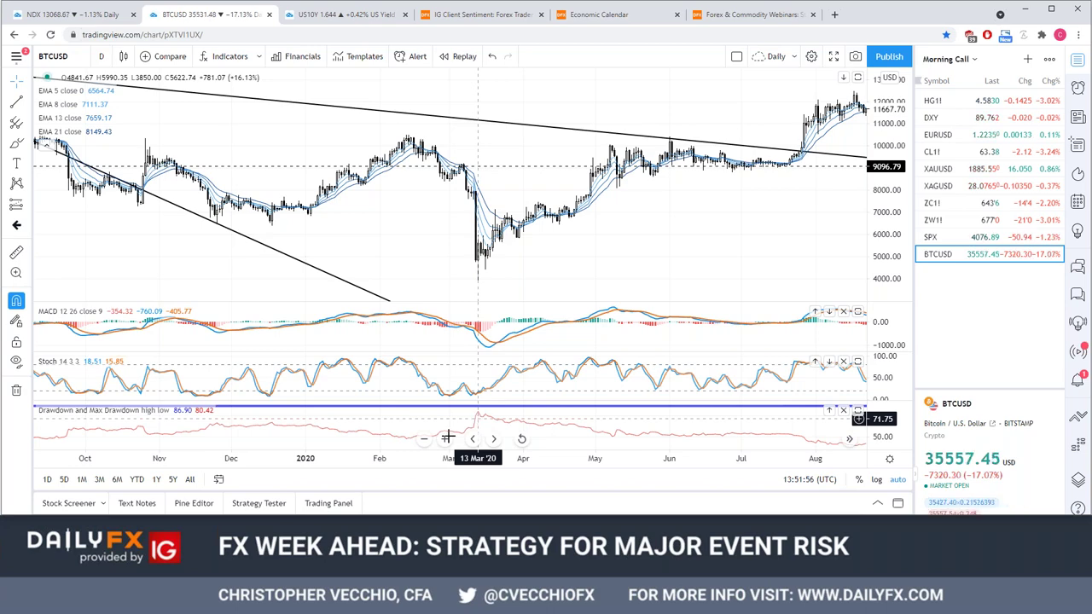
pyautogui.moveTo(787, 204); pyautogui.dragTo(446, 170)
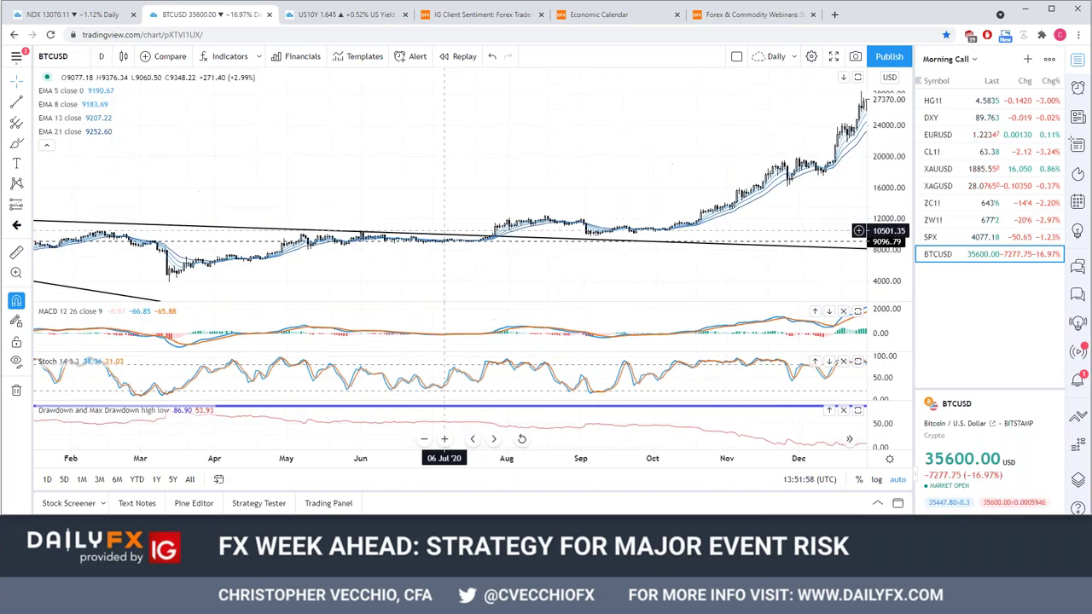
pyautogui.moveTo(649, 136); pyautogui.dragTo(270, 184)
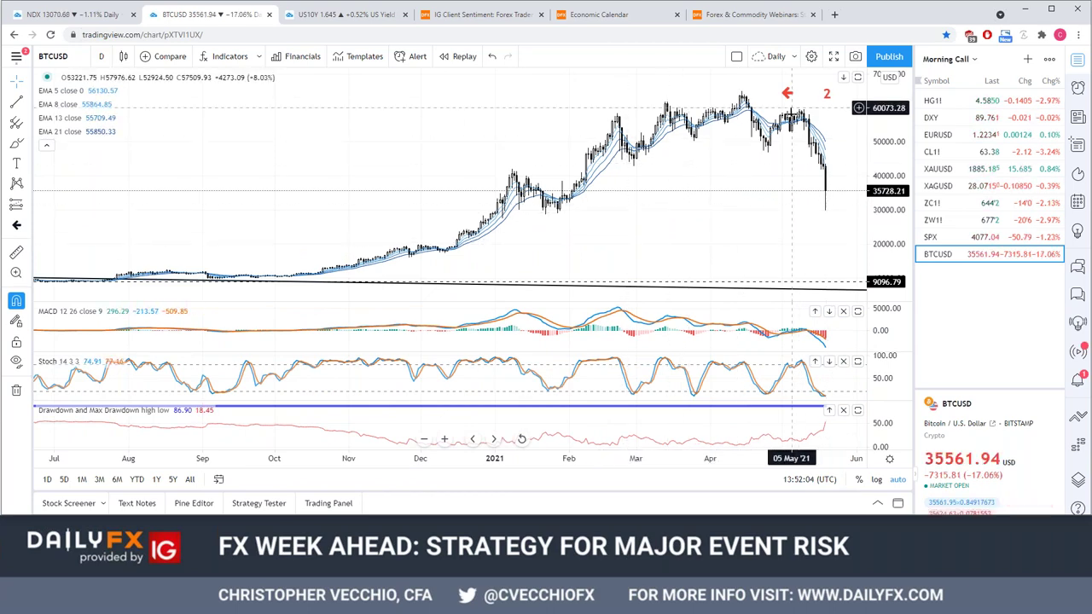
pyautogui.moveTo(726, 239); pyautogui.dragTo(585, 219)
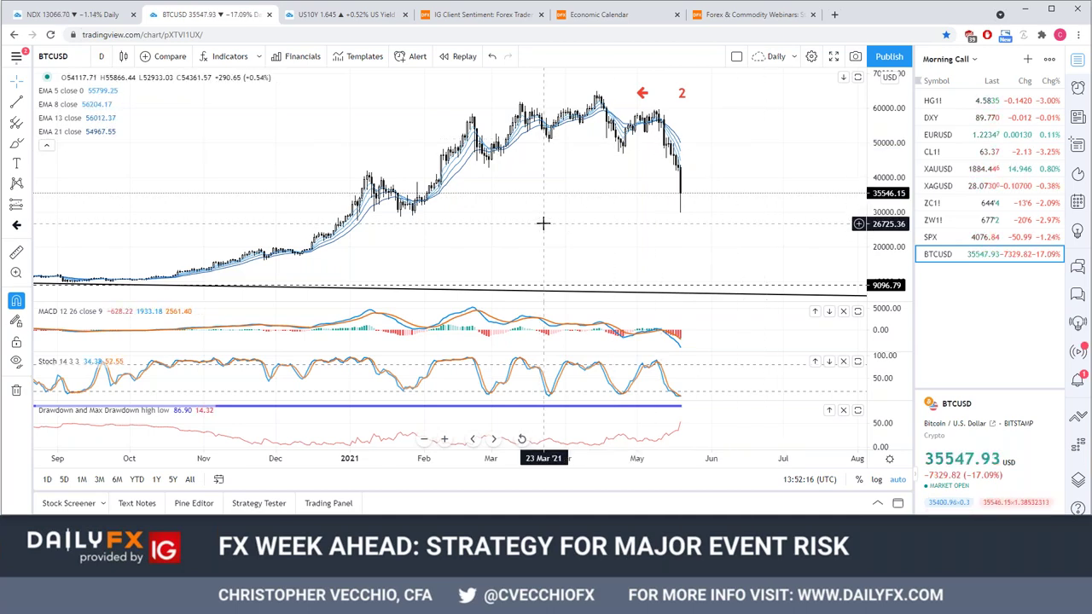
# Re-enter the 1D interval, then change the BTCUSD chart to 1W weekly candles
pyautogui.write('1D')
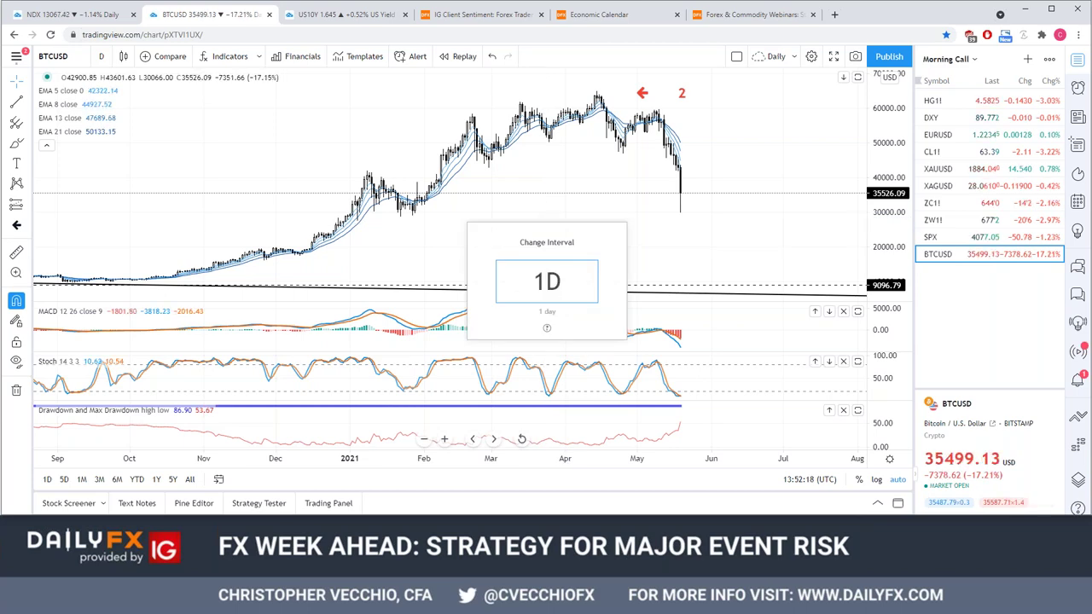
pyautogui.press('Return')
pyautogui.write('1W')
pyautogui.press('Return')
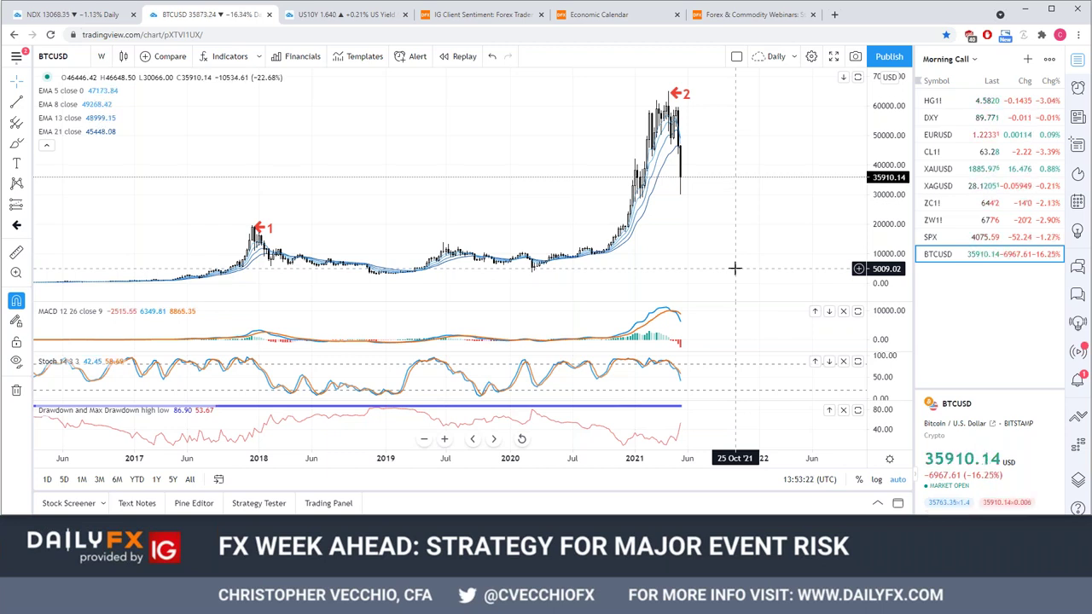
# Return BTCUSD to 1D daily candles covering September 2020 to May 2021
pyautogui.write('1D')
pyautogui.press('Return')
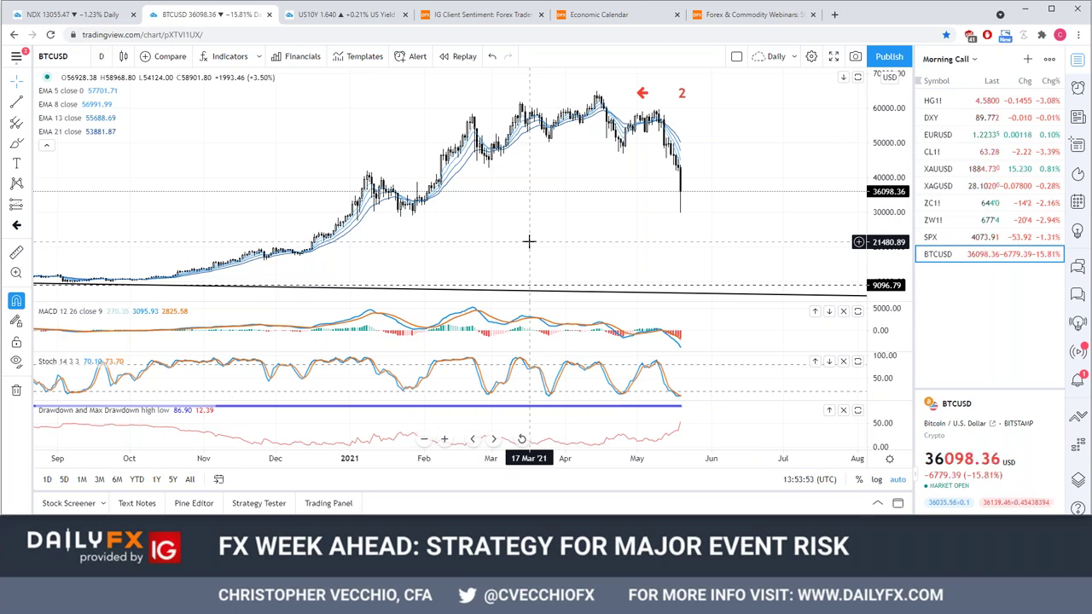
# Zoom the BTCUSD daily chart out to span late 2019 through May 2021
pyautogui.moveTo(431, 458)
pyautogui.mouseDown()
pyautogui.moveTo(569, 458)
pyautogui.moveTo(752, 244)
pyautogui.mouseUp()
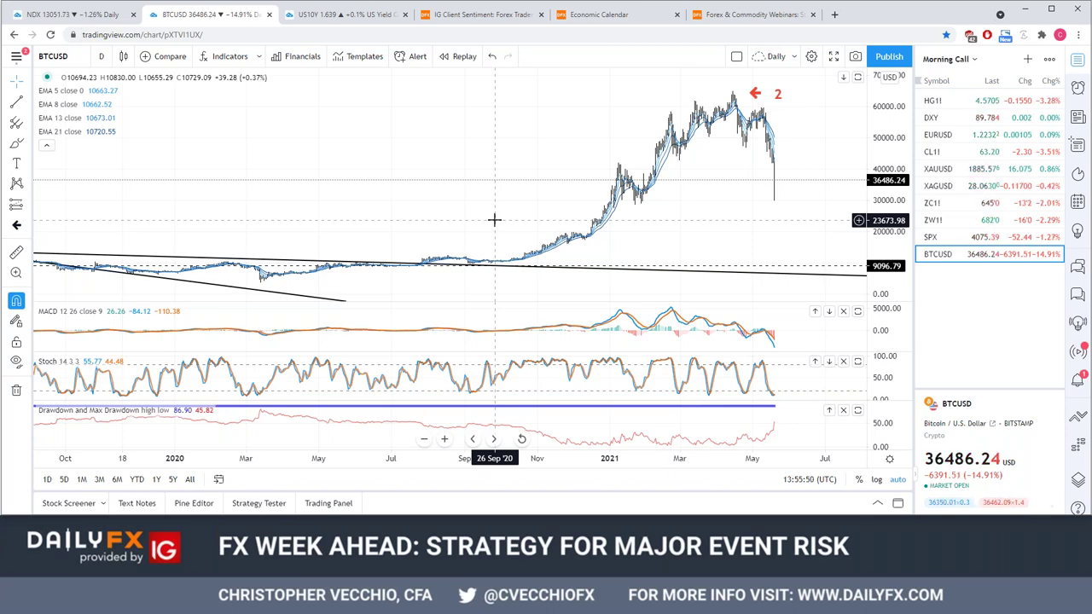
# Zoom in on the 2020–2021 BTCUSD bars, then move to the NDX daily chart
pyautogui.moveTo(736, 459); pyautogui.dragTo(644, 459)
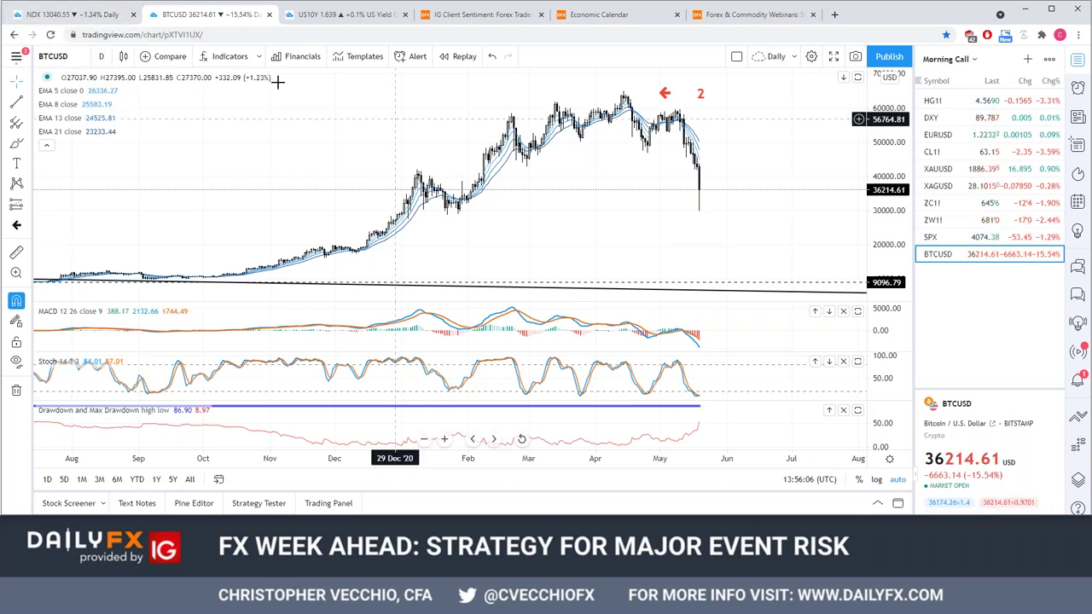
pyautogui.hotkey('ctrl', 'shift', 'Tab')
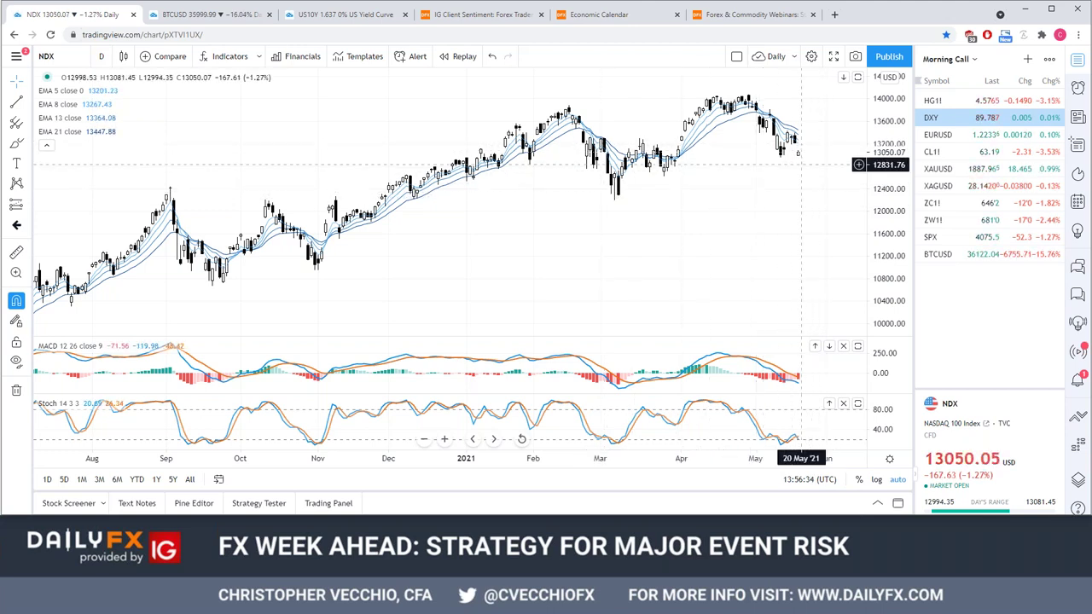
# Visit the BTCUSD chart, then enter DXY into the US10Y yield-curve chart's symbol search
pyautogui.click(209, 15)
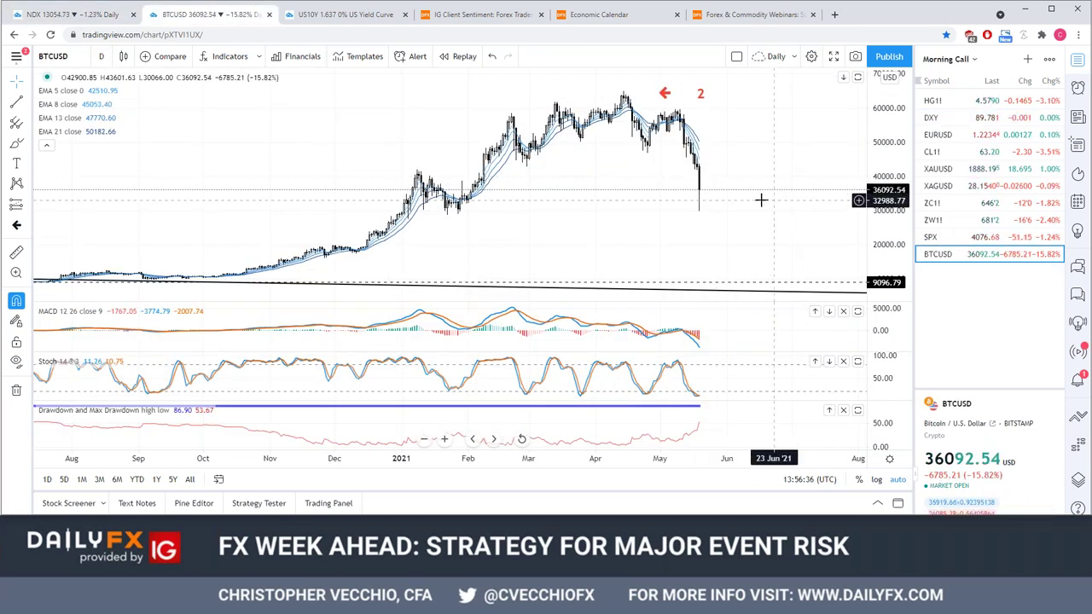
pyautogui.click(331, 20)
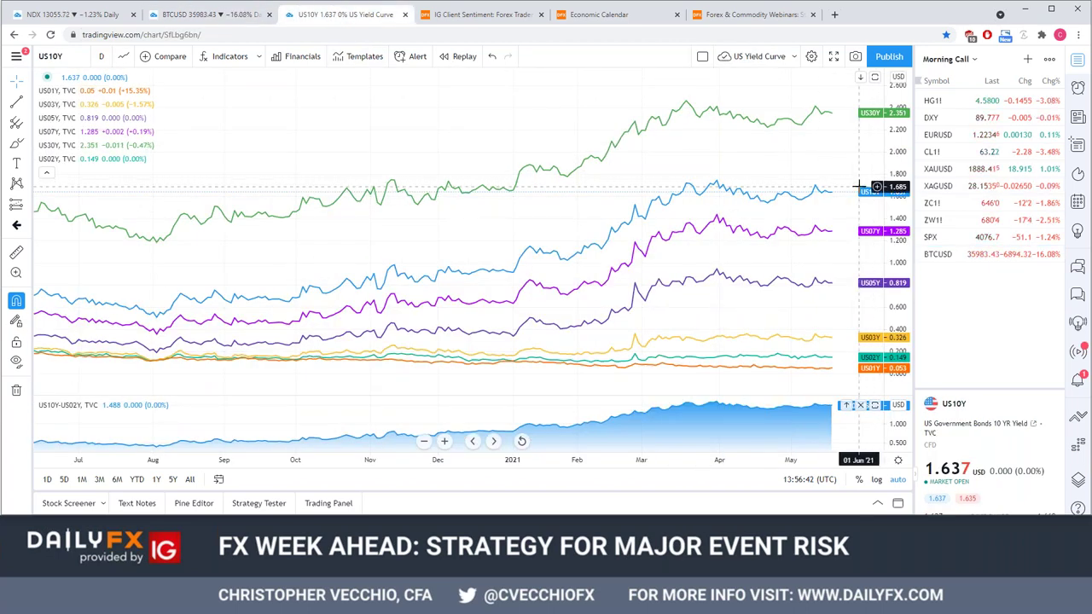
pyautogui.write('D')
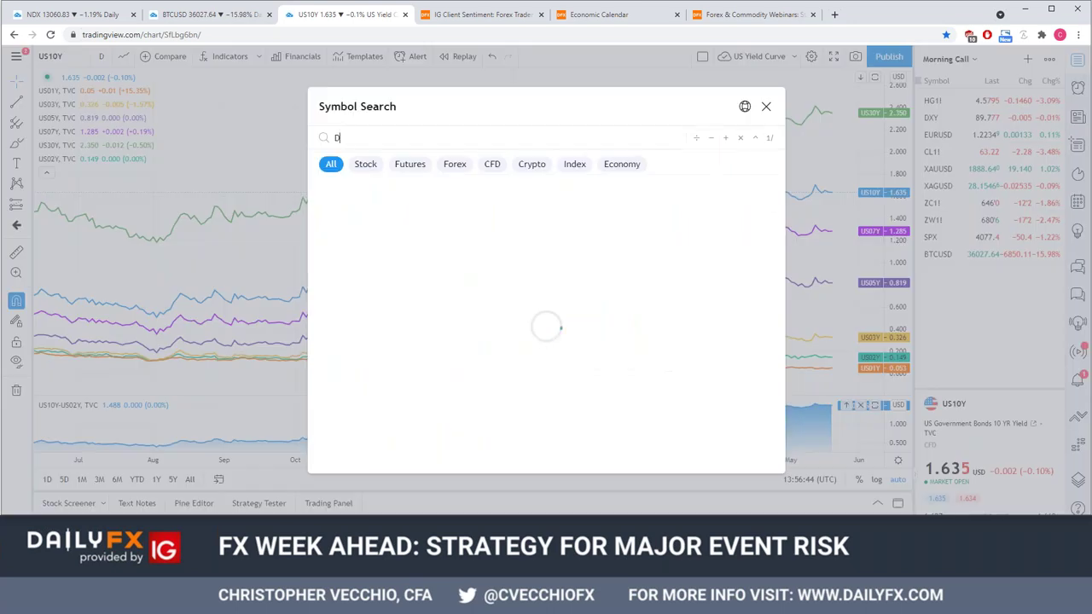
pyautogui.write('XY')
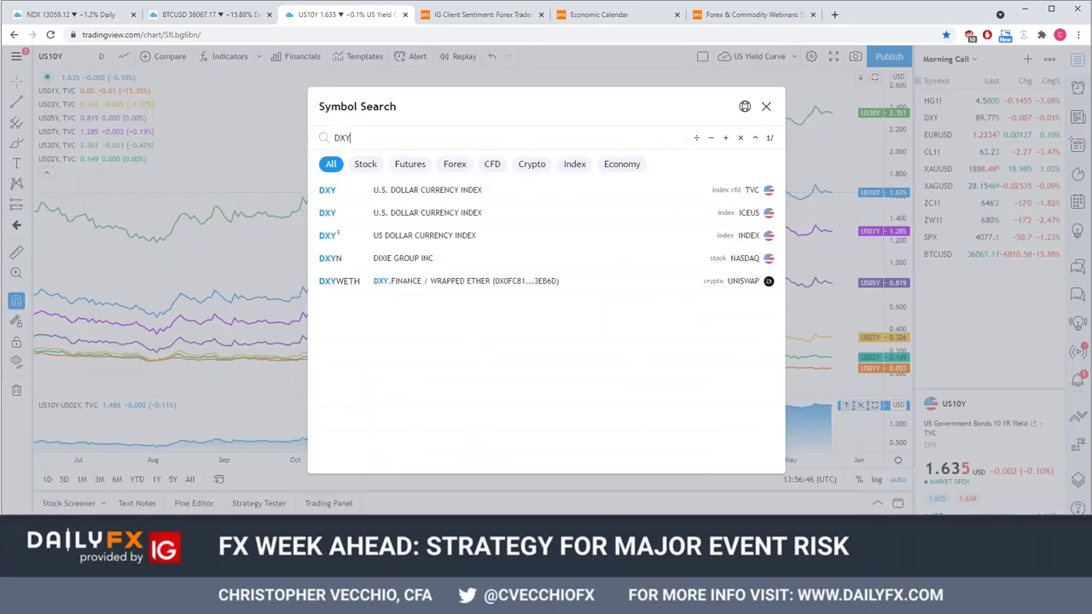
pyautogui.press('Return')
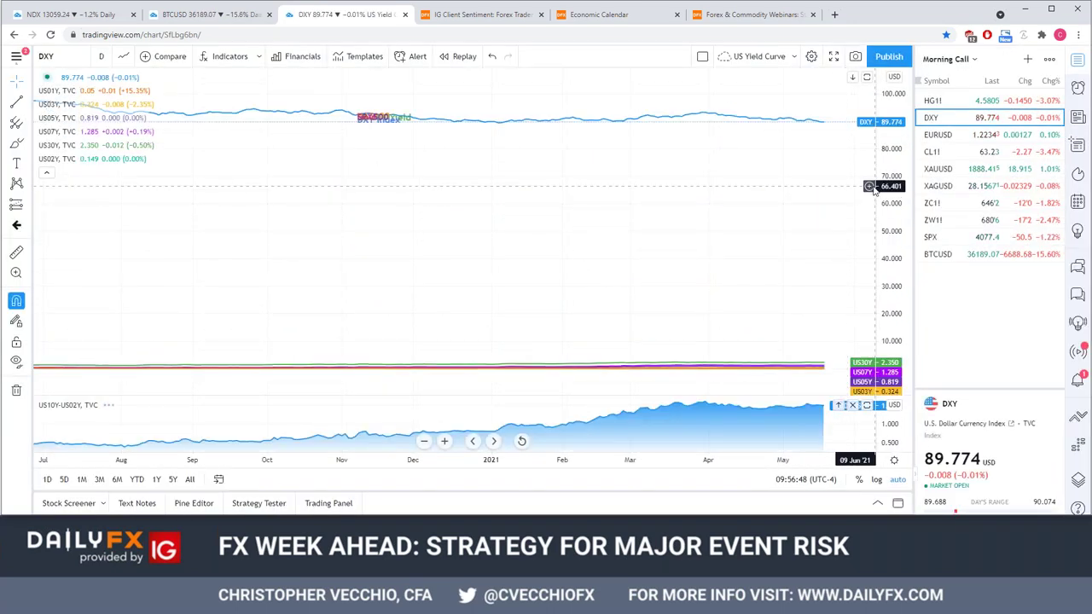
# Back on the NDX chart, load the DXY symbol to show its daily chart
pyautogui.click(72, 15)
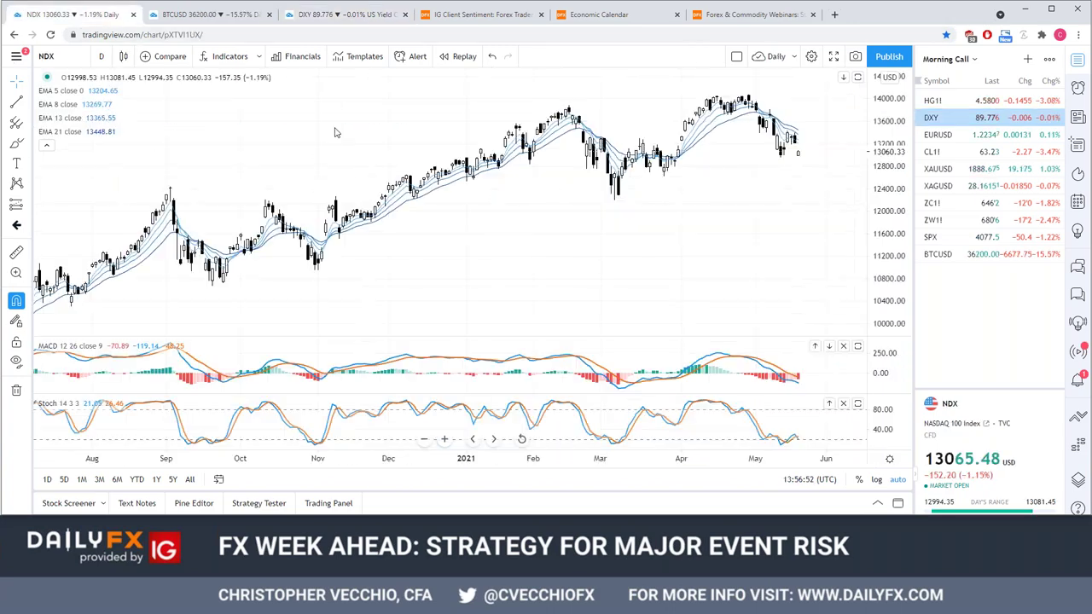
pyautogui.write('DXY')
pyautogui.press('Return')
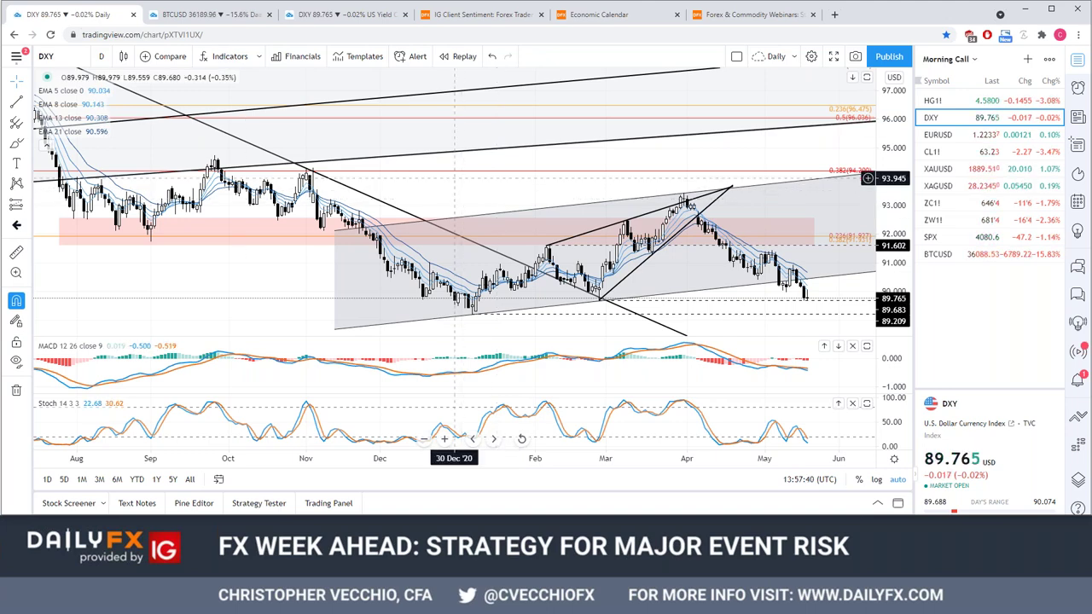
# Load the USDCAD symbol to show its daily chart with saved trendlines and Fibonacci levels
pyautogui.write('USDCA')
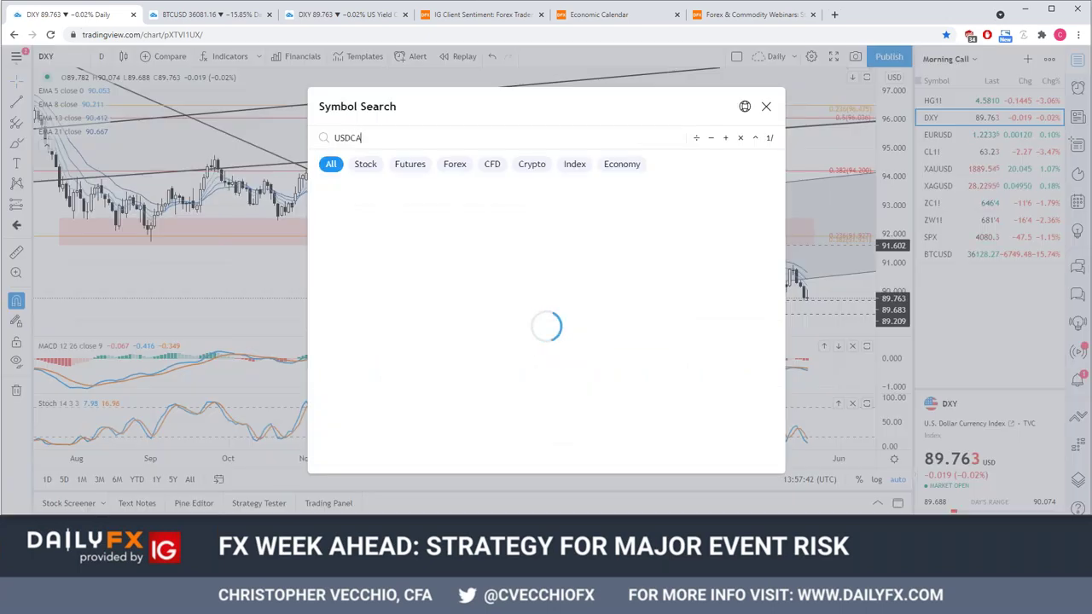
pyautogui.write('D')
pyautogui.press('Return')
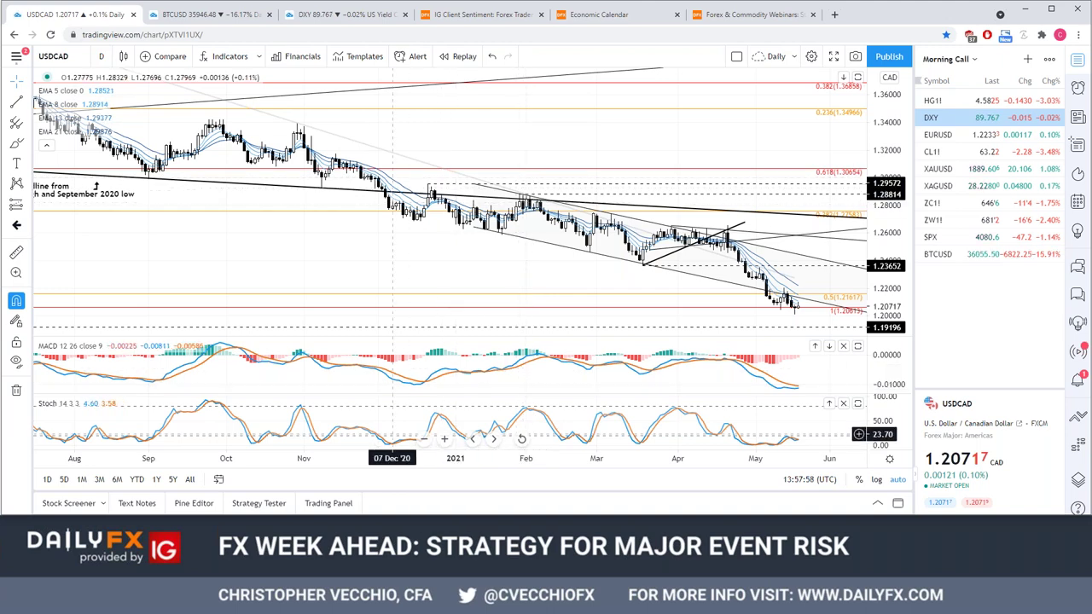
# Compress the USDCAD daily time axis to show candles back to June
pyautogui.moveTo(367, 458); pyautogui.dragTo(440, 463)
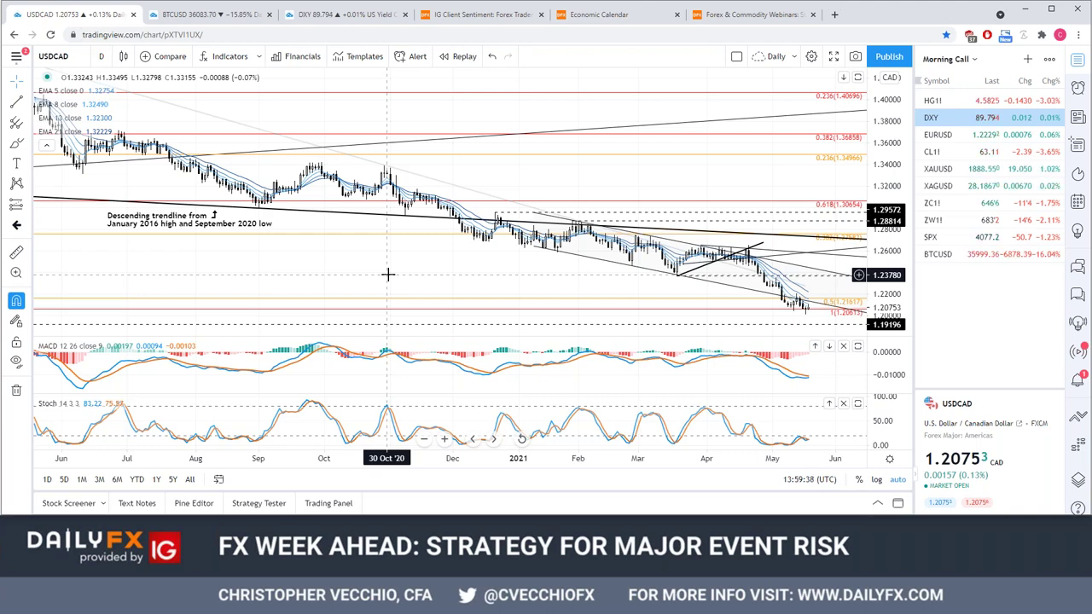
# Zoom the USDCAD daily chart to span June 2020 through May 2021
pyautogui.scroll(-10, 638, 426)
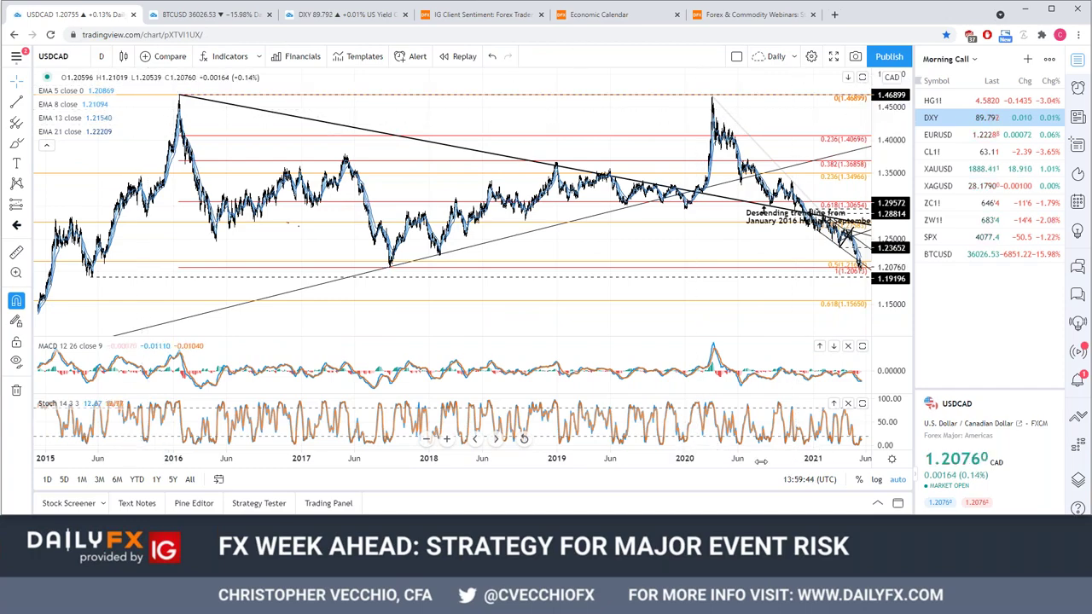
pyautogui.scroll(3, 598, 409)
pyautogui.scroll(3, 524, 433)
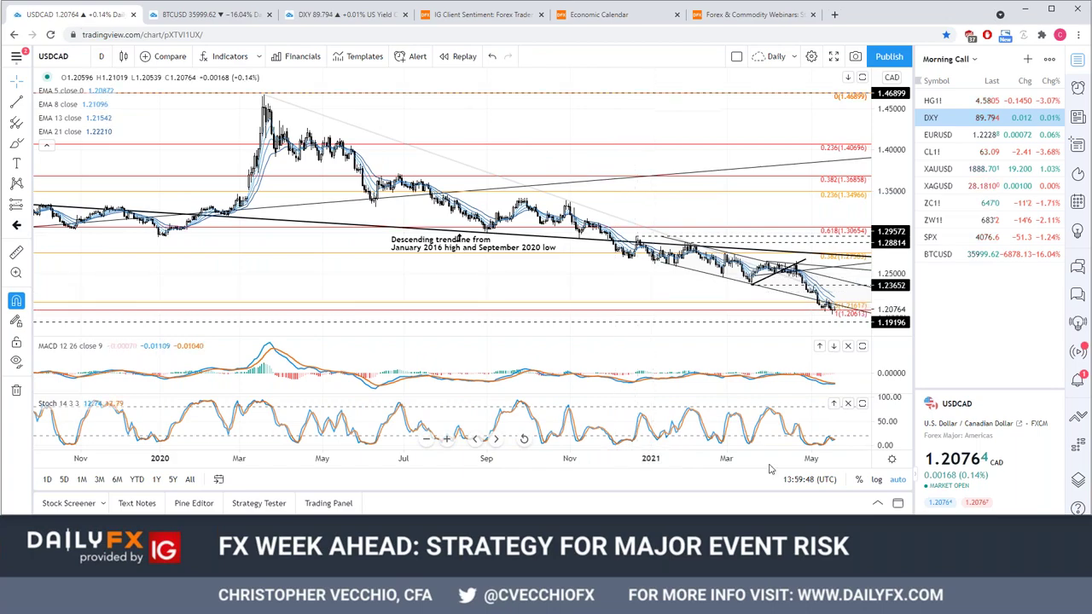
pyautogui.moveTo(757, 461)
pyautogui.mouseDown()
pyautogui.moveTo(698, 464)
pyautogui.moveTo(734, 463)
pyautogui.mouseUp()
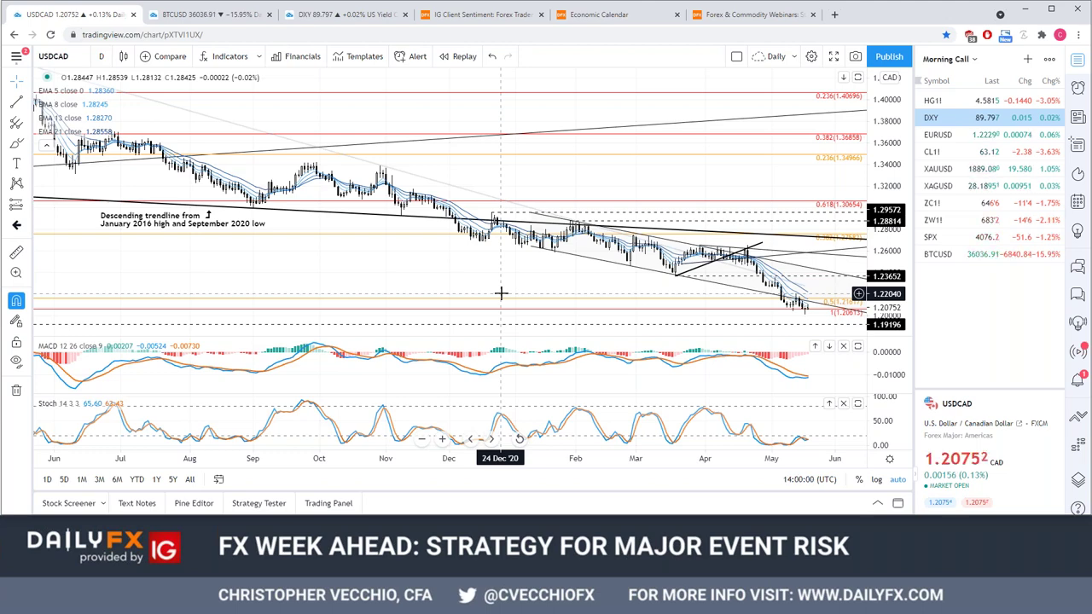
# Switch to CADJPY on 1D bars and widen the view to span 2018–2021
pyautogui.write('CADJPY')
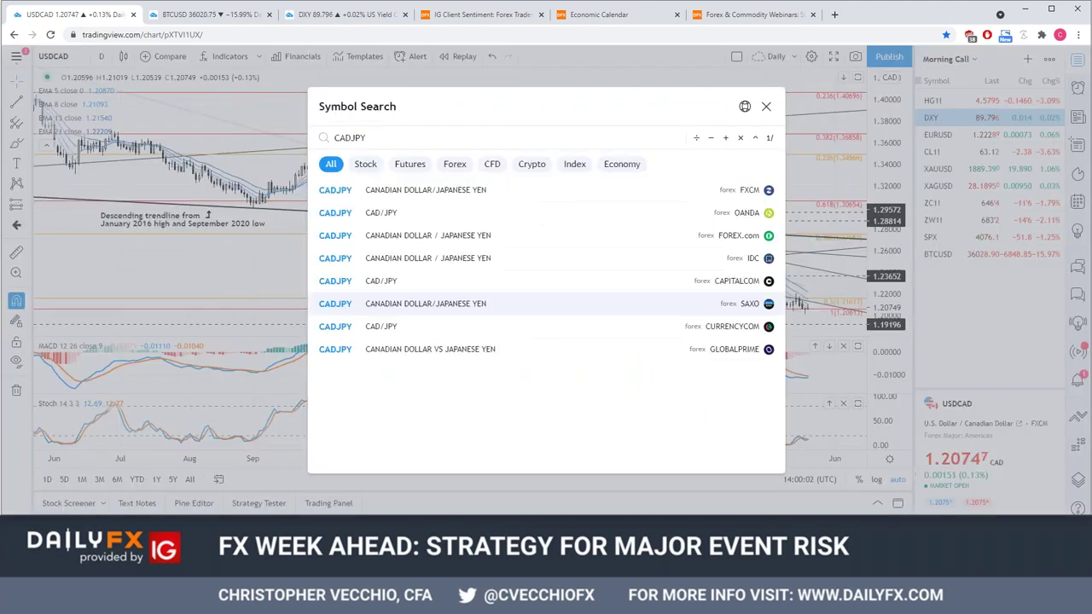
pyautogui.press('Return')
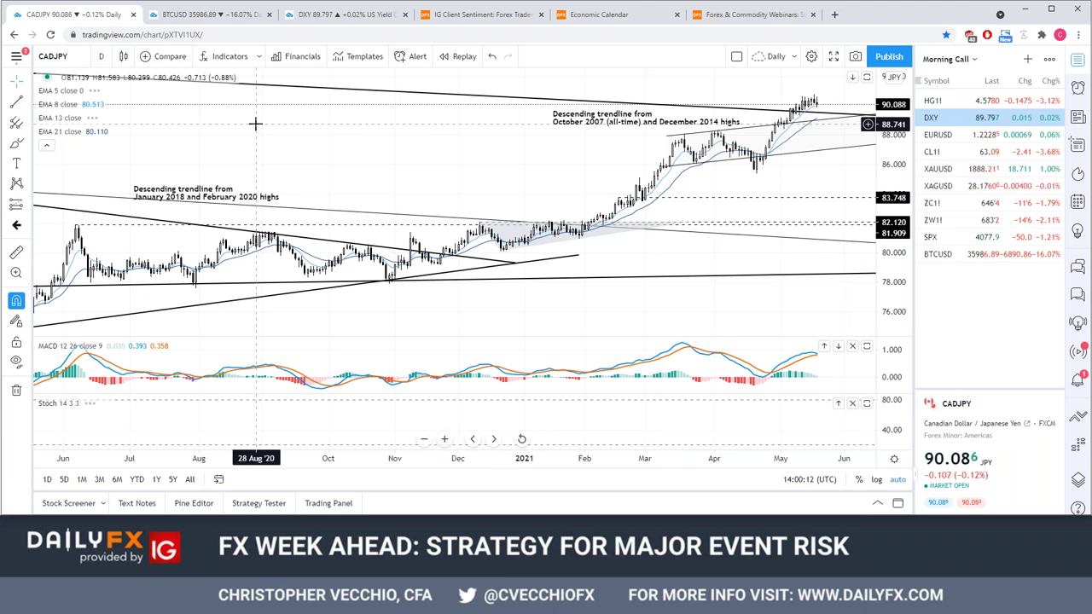
pyautogui.write('1D')
pyautogui.press('Return')
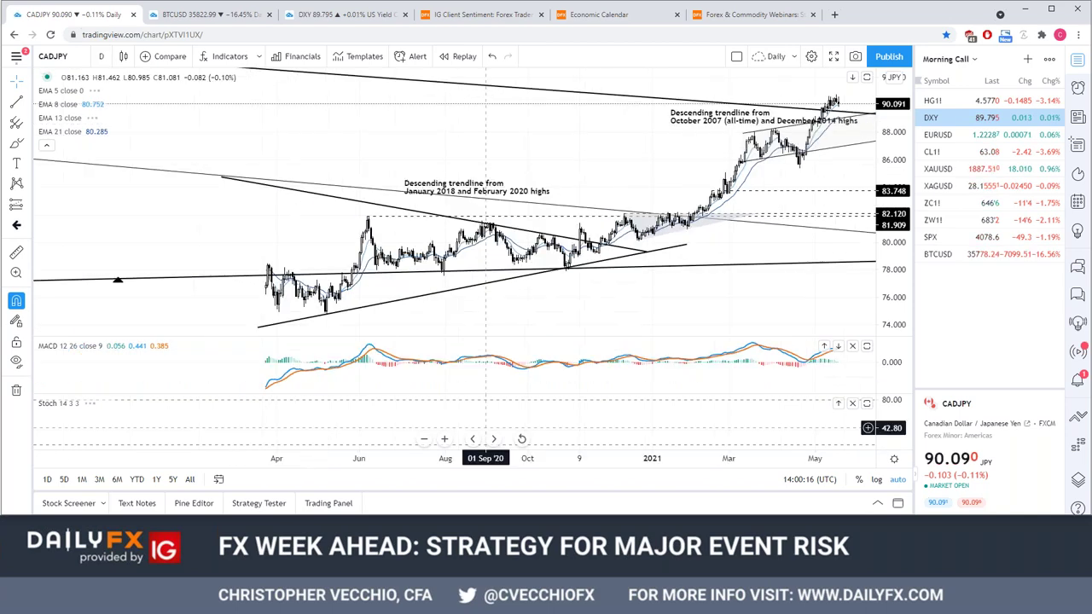
pyautogui.scroll(-5, 583, 121)
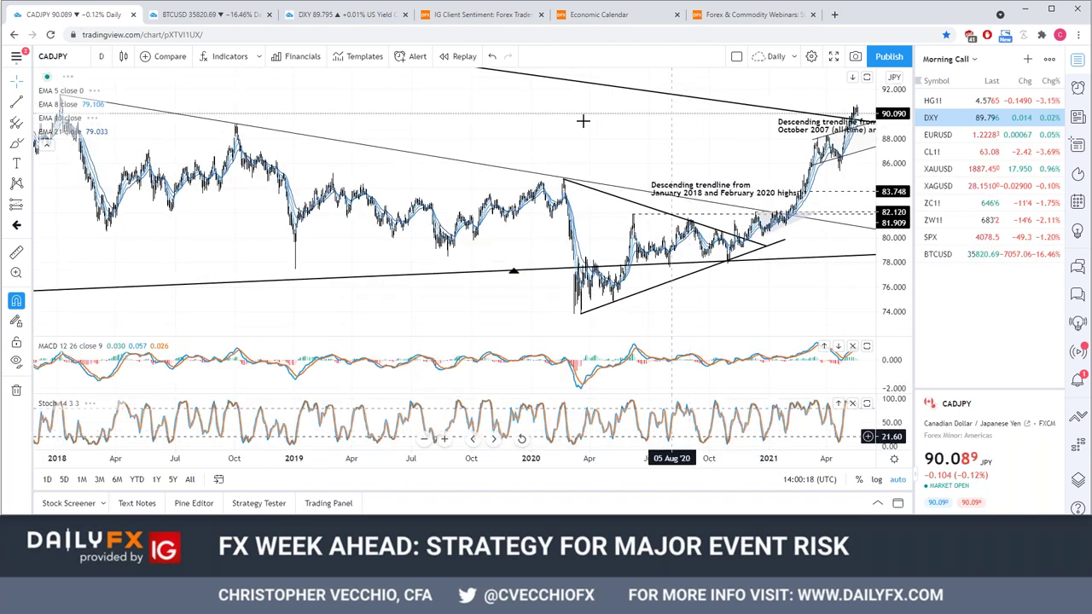
pyautogui.moveTo(532, 143); pyautogui.dragTo(452, 130)
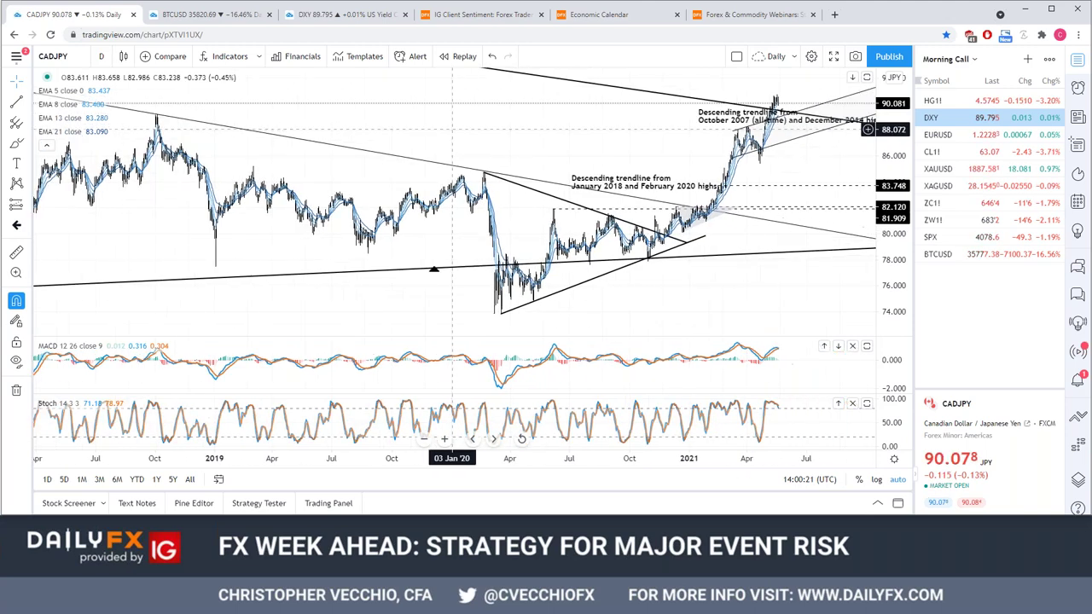
# Set CADJPY to 1W bars and frame 2008–2021 to review the converging trendlines
pyautogui.write('1W')
pyautogui.press('Return')
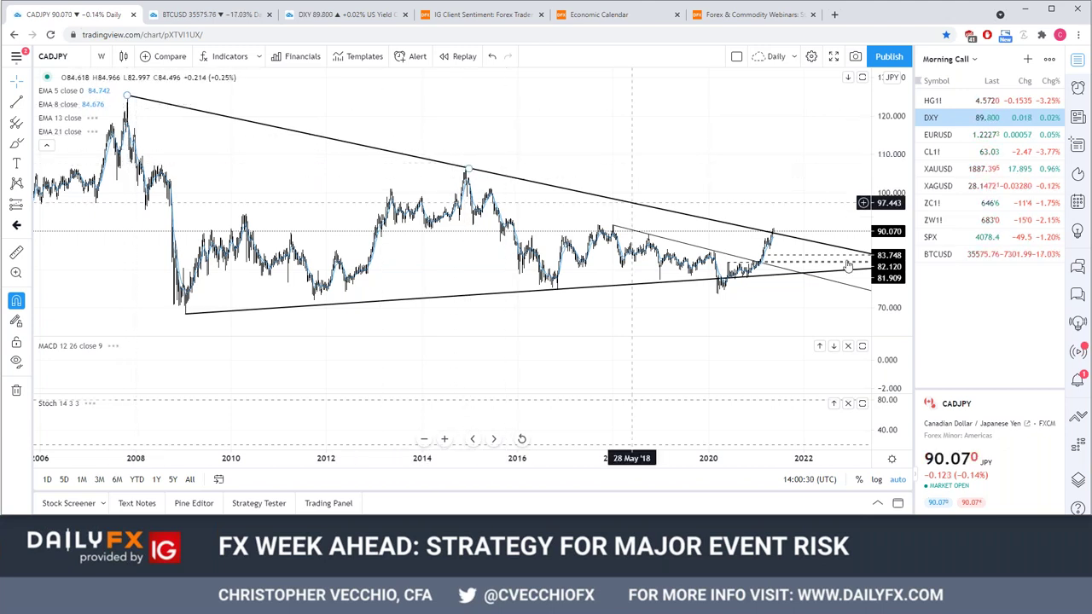
pyautogui.moveTo(758, 183); pyautogui.dragTo(817, 189)
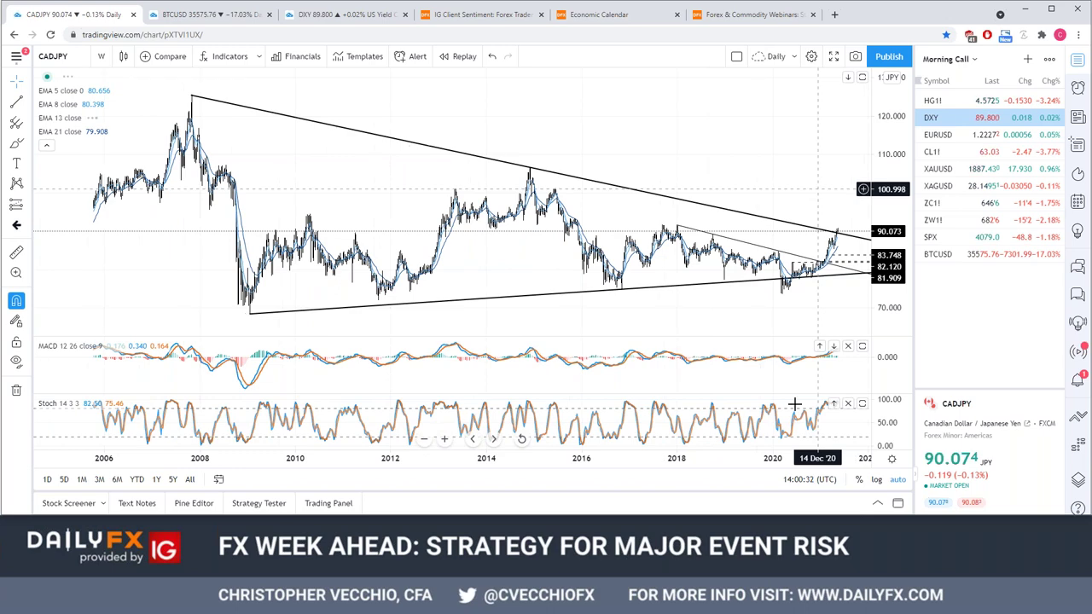
pyautogui.scroll(5, 807, 196)
pyautogui.scroll(3, 803, 205)
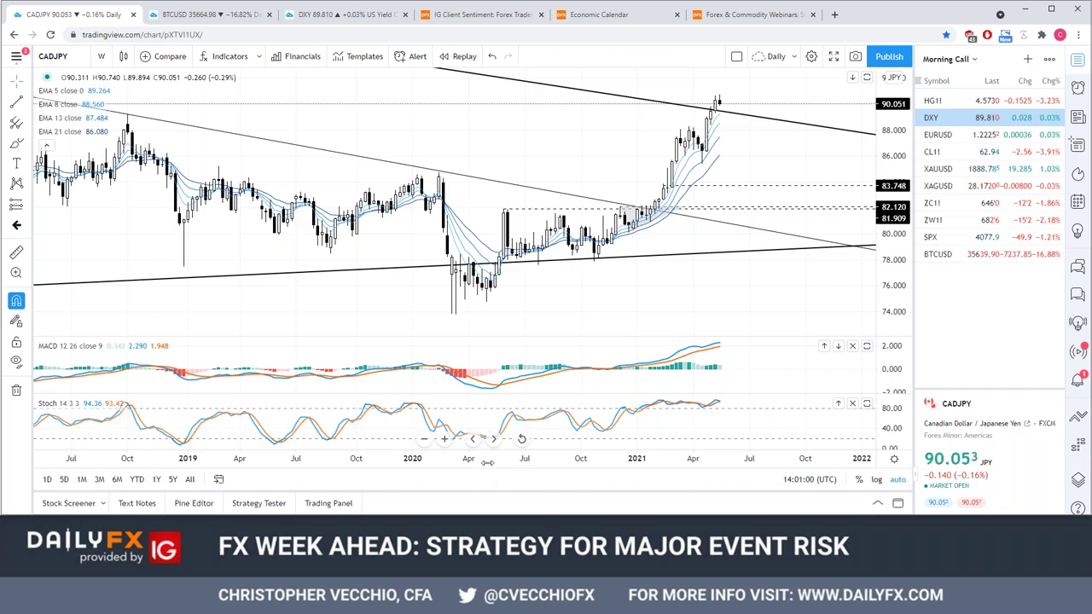
pyautogui.scroll(-3, 683, 448)
pyautogui.scroll(-4, 725, 448)
pyautogui.scroll(-3, 774, 448)
pyautogui.scroll(-2, 773, 447)
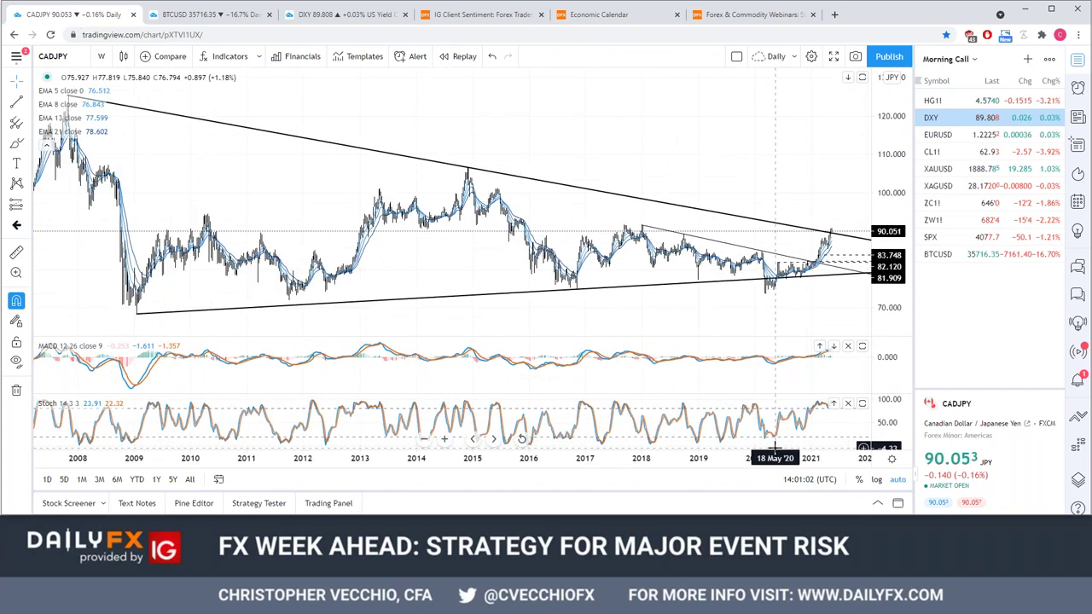
pyautogui.scroll(-1, 785, 452)
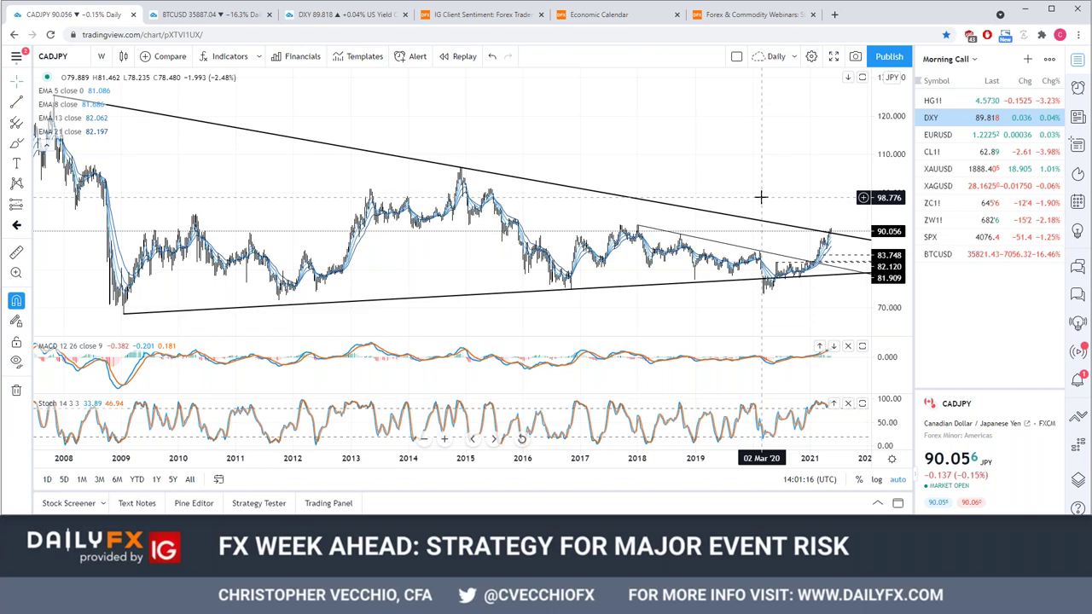
# Switch the chart to AUDUSD on 1D bars
pyautogui.write('AUDUSD')
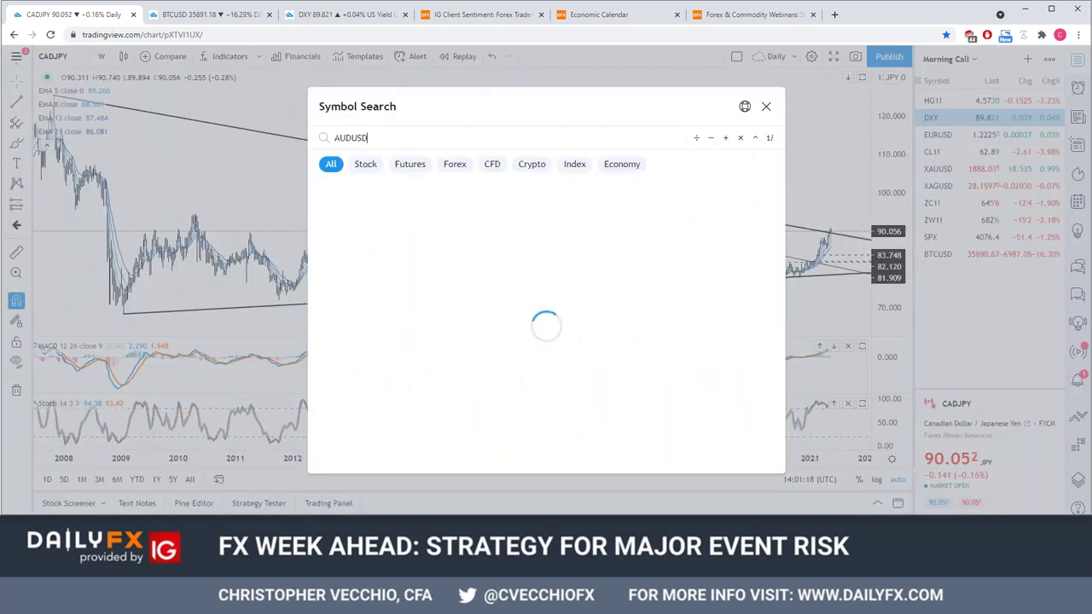
pyautogui.press('Return')
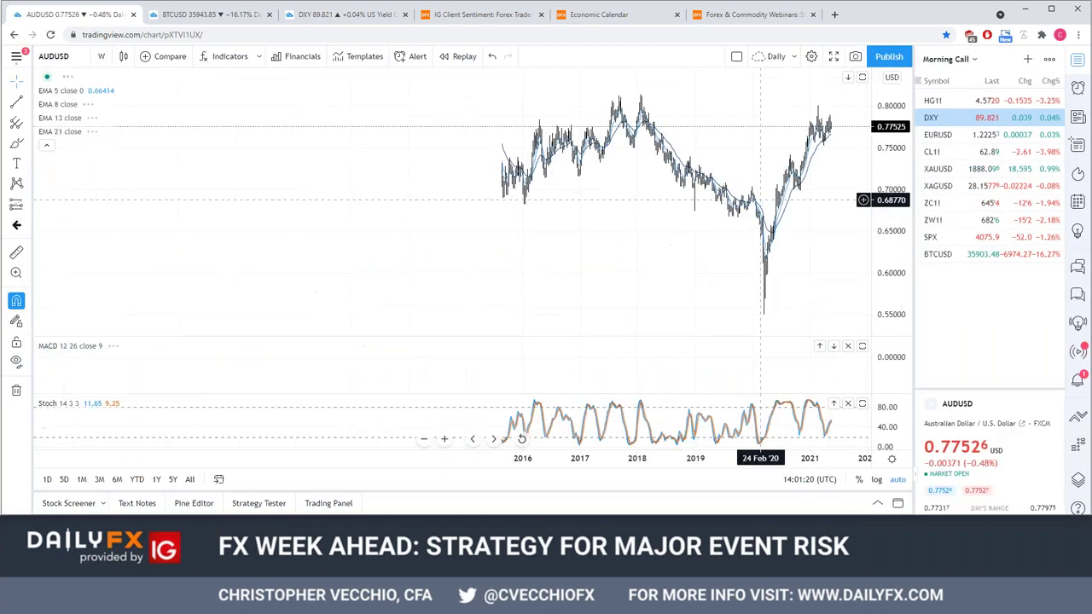
pyautogui.write('1D')
pyautogui.press('Return')
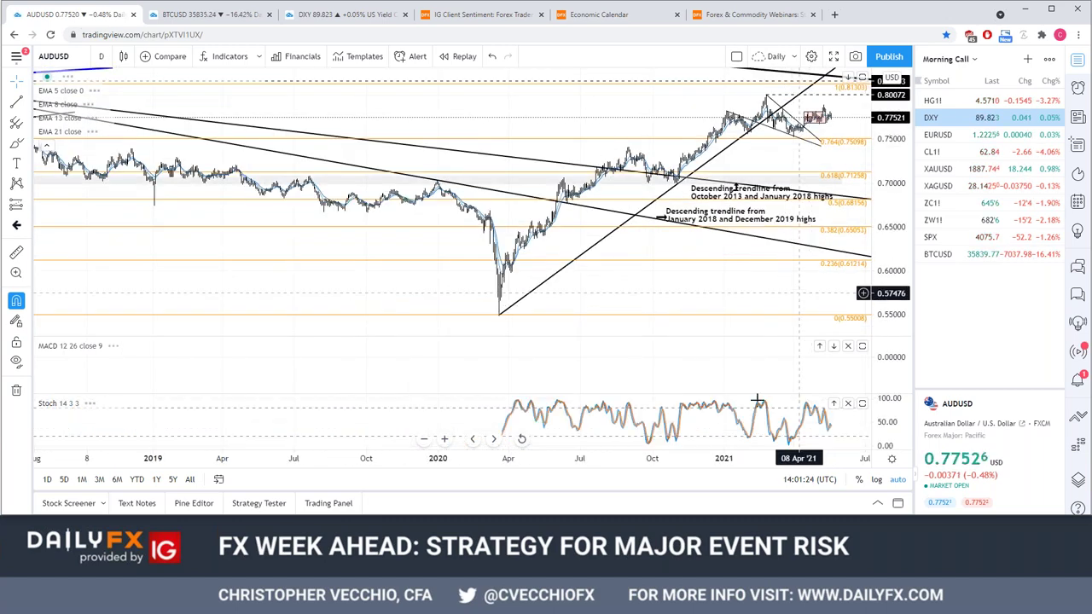
# Zoom in and stretch the pink box's right edge to late May
pyautogui.scroll(3, 755, 341)
pyautogui.scroll(3, 760, 213)
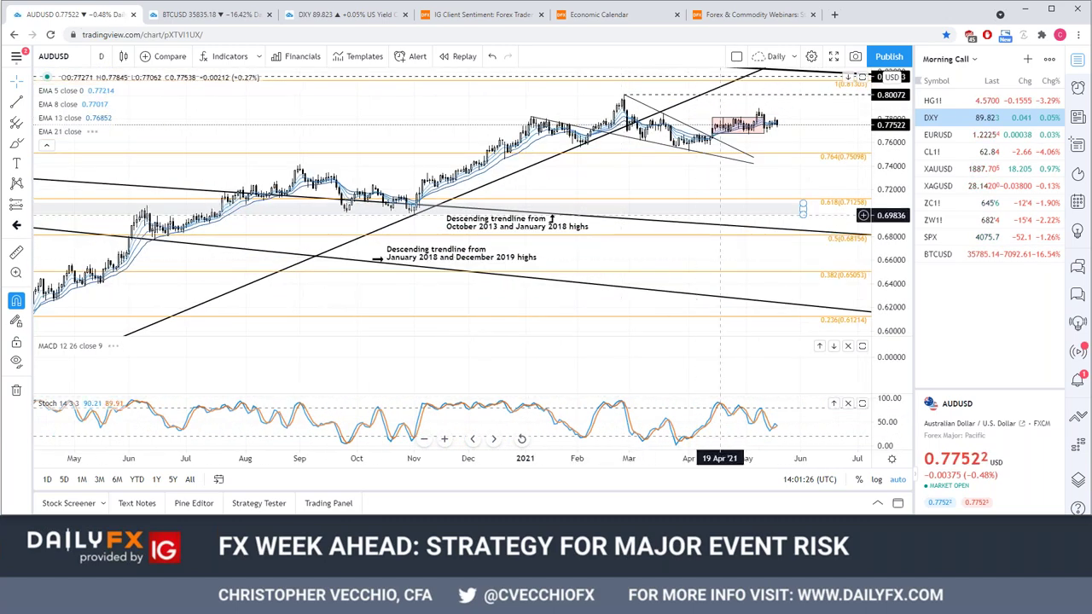
pyautogui.moveTo(761, 128); pyautogui.dragTo(789, 106)
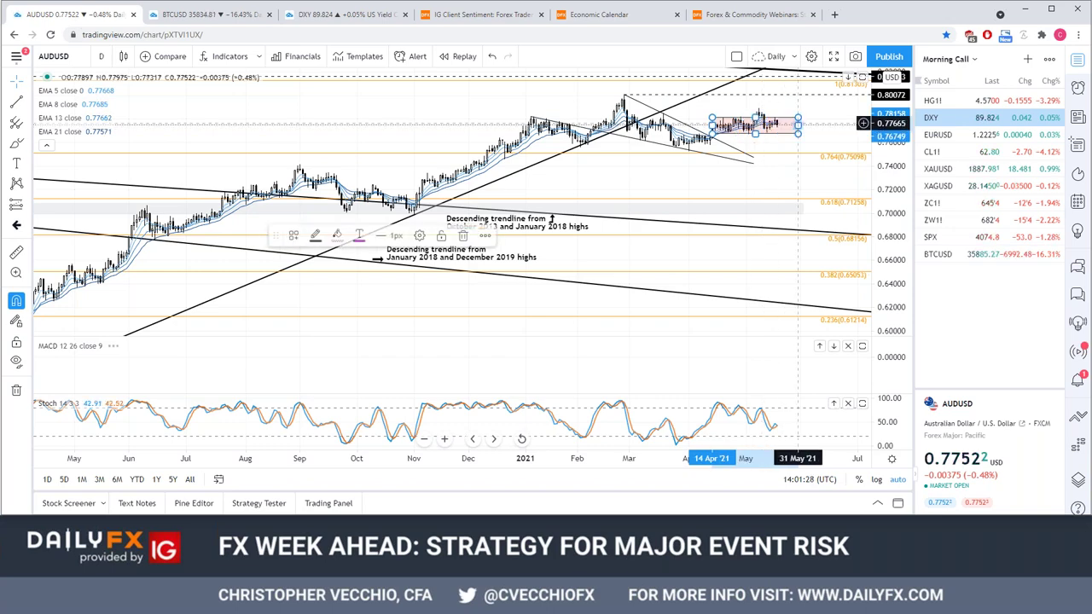
pyautogui.click(789, 106)
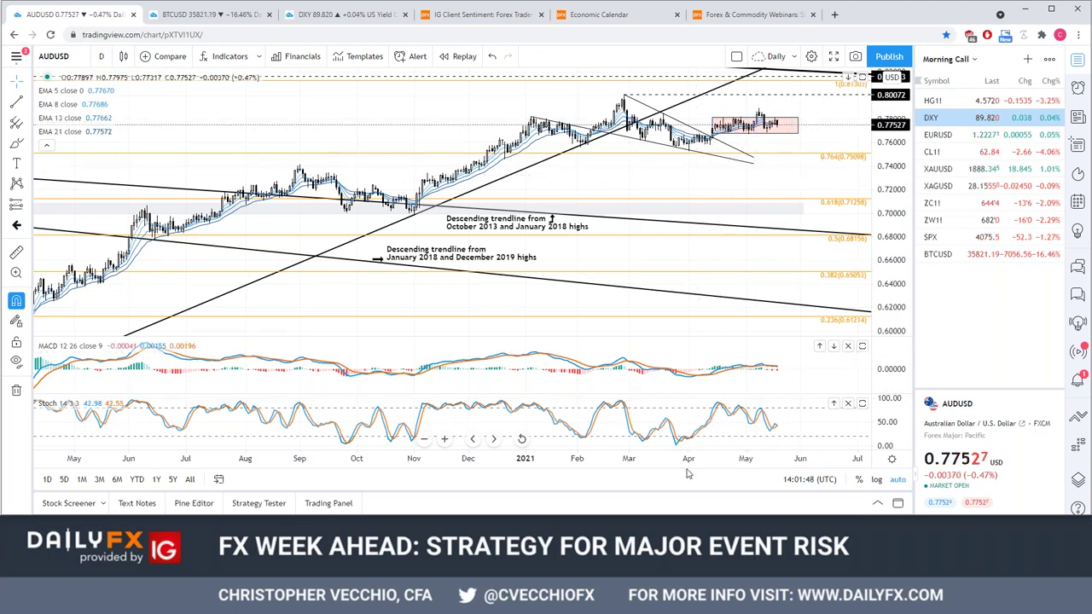
# Zoom into AUDUSD's recent daily bars and select the pink range box
pyautogui.scroll(3, 687, 464)
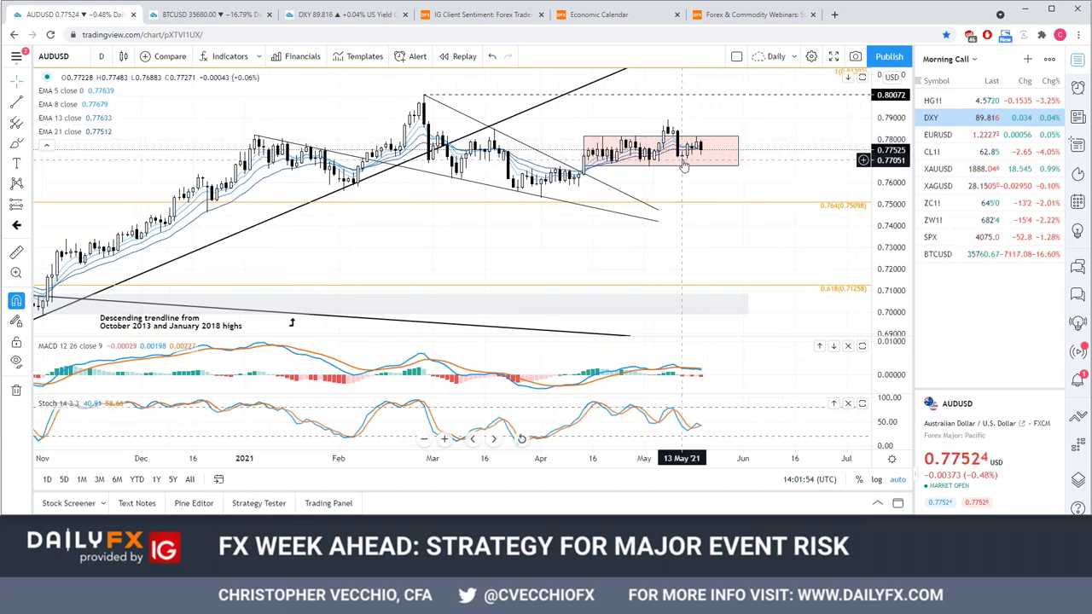
pyautogui.click(657, 165)
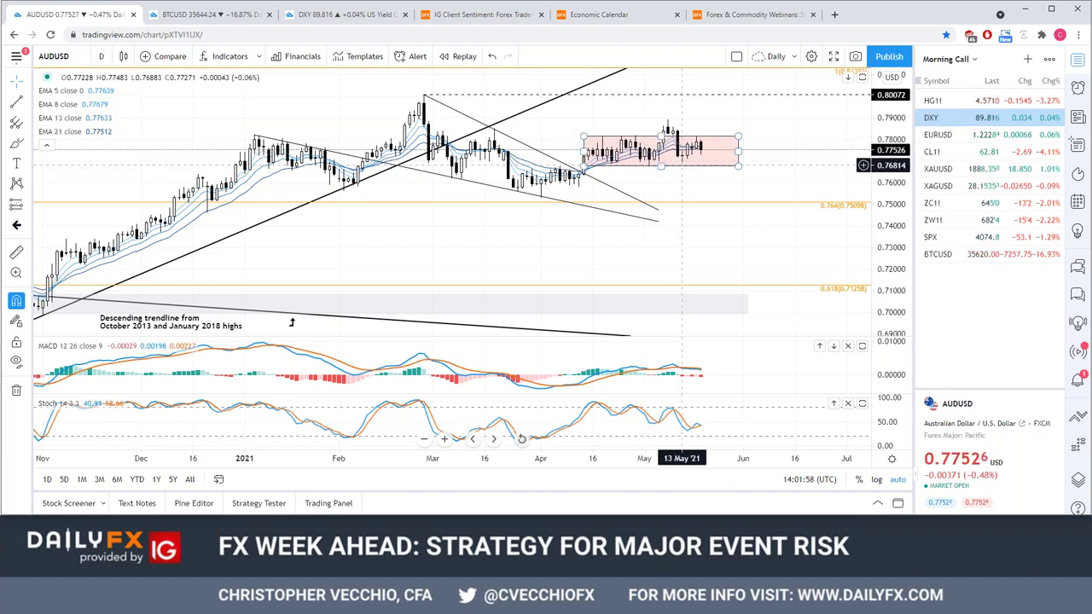
pyautogui.click(699, 145)
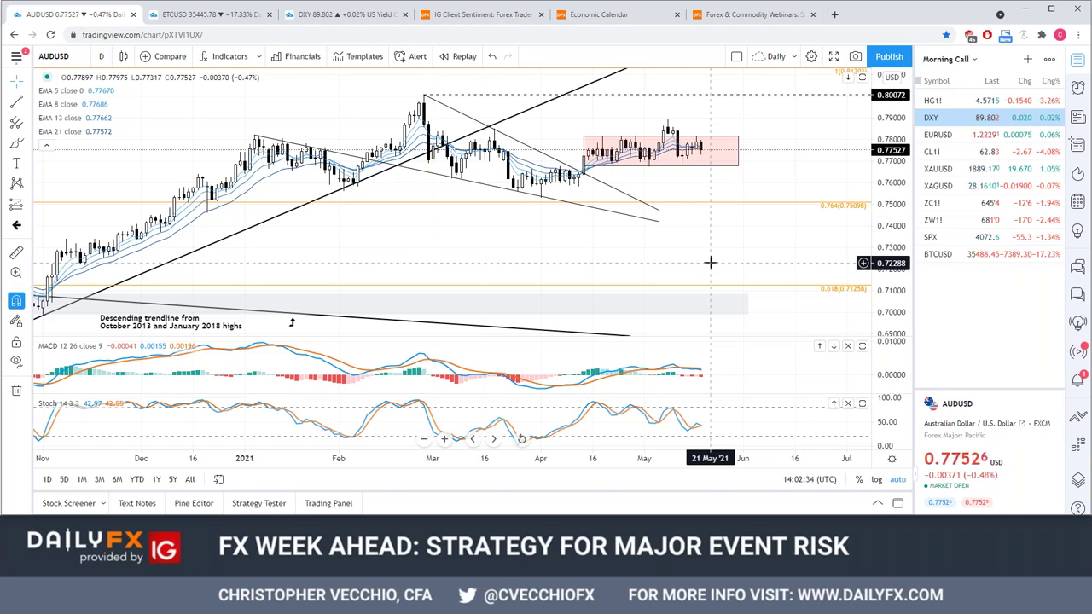
# Enter AUDJPY in Symbol Search, correcting the 'audjpt' typo
pyautogui.write('audjpt')
pyautogui.press('Return')
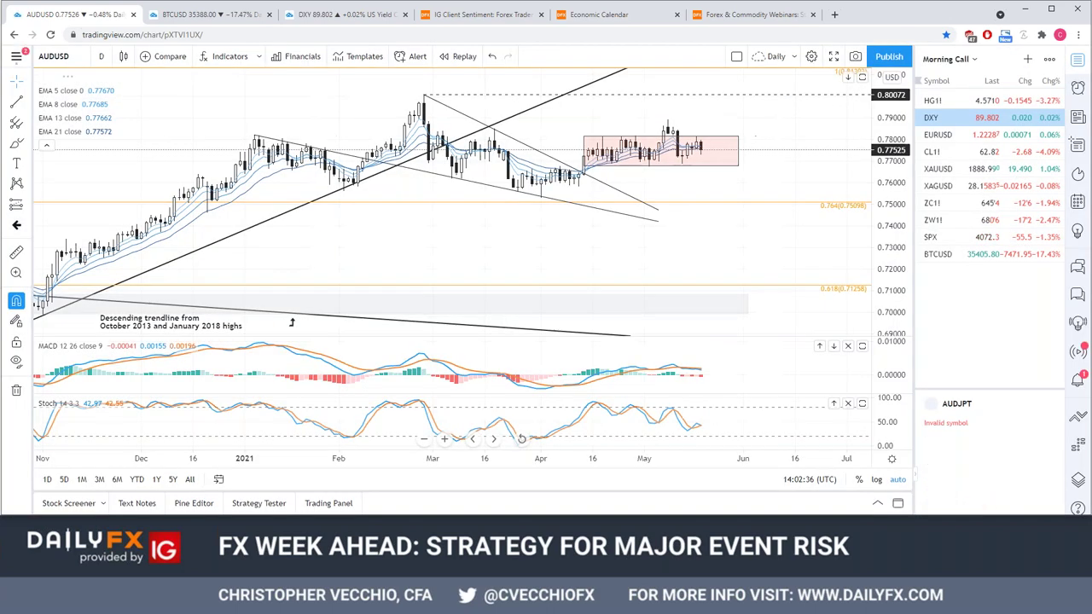
pyautogui.write('audjpy')
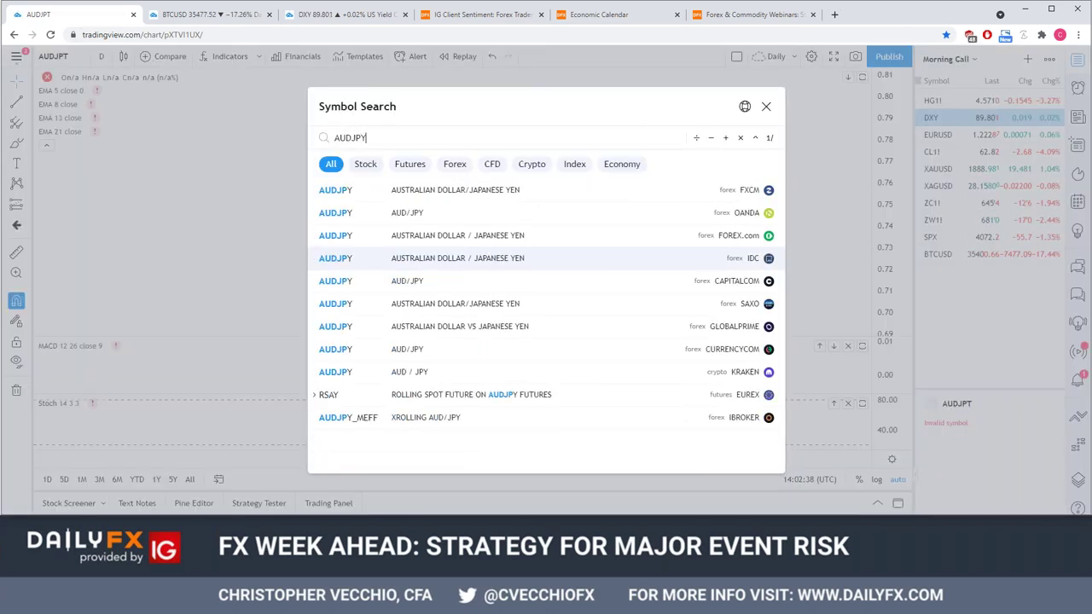
pyautogui.press('Return')
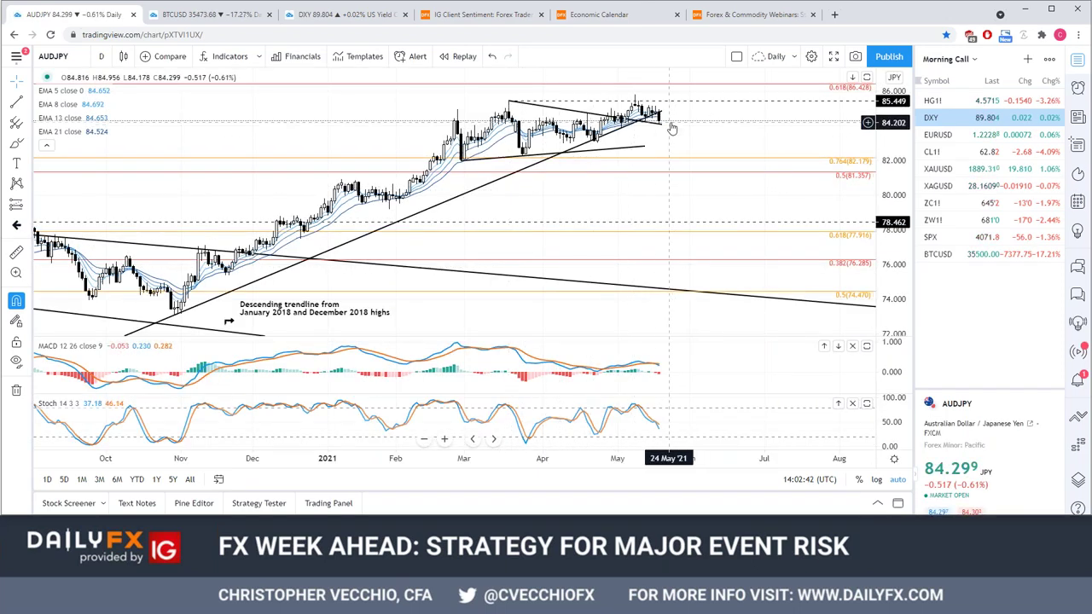
# Make the top AUDJPY trendline horizontal across the 85.45 highs and extend the lower support line
pyautogui.moveTo(671, 126); pyautogui.dragTo(711, 101)
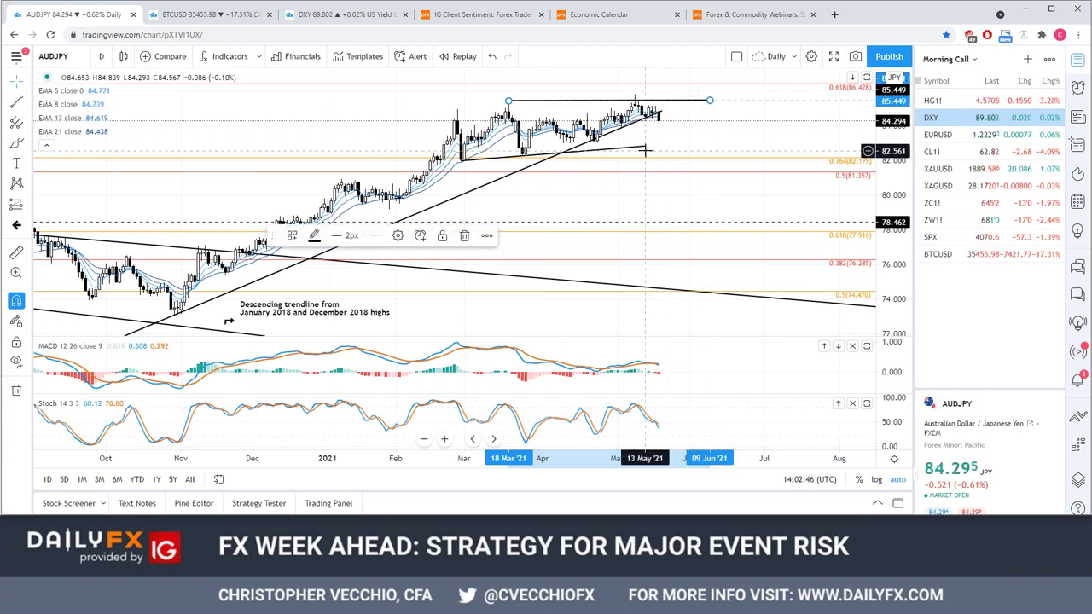
pyautogui.moveTo(645, 149); pyautogui.dragTo(734, 138)
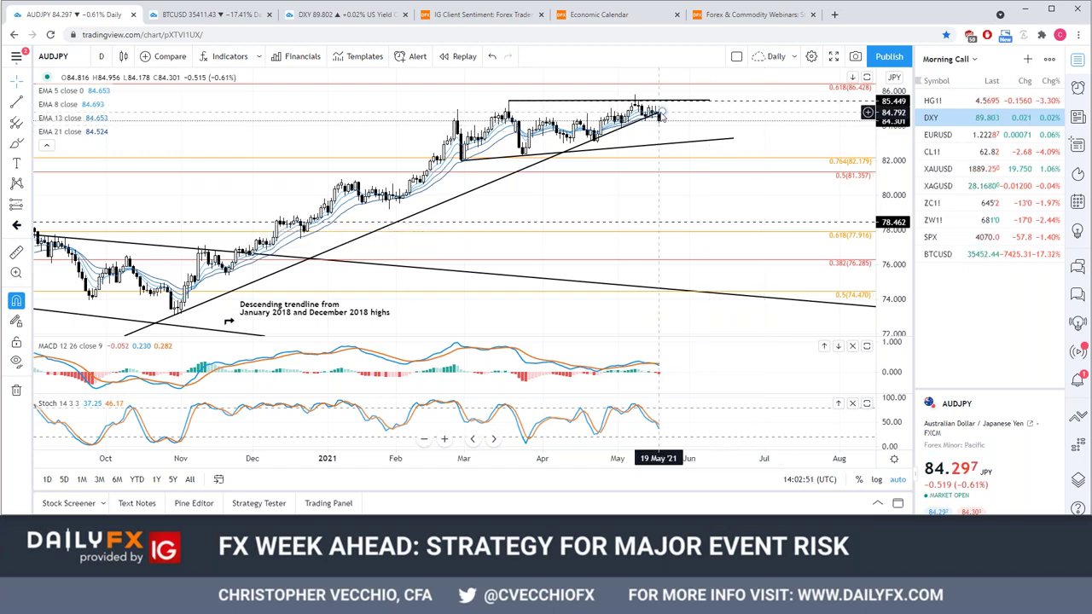
pyautogui.moveTo(661, 117); pyautogui.dragTo(683, 104)
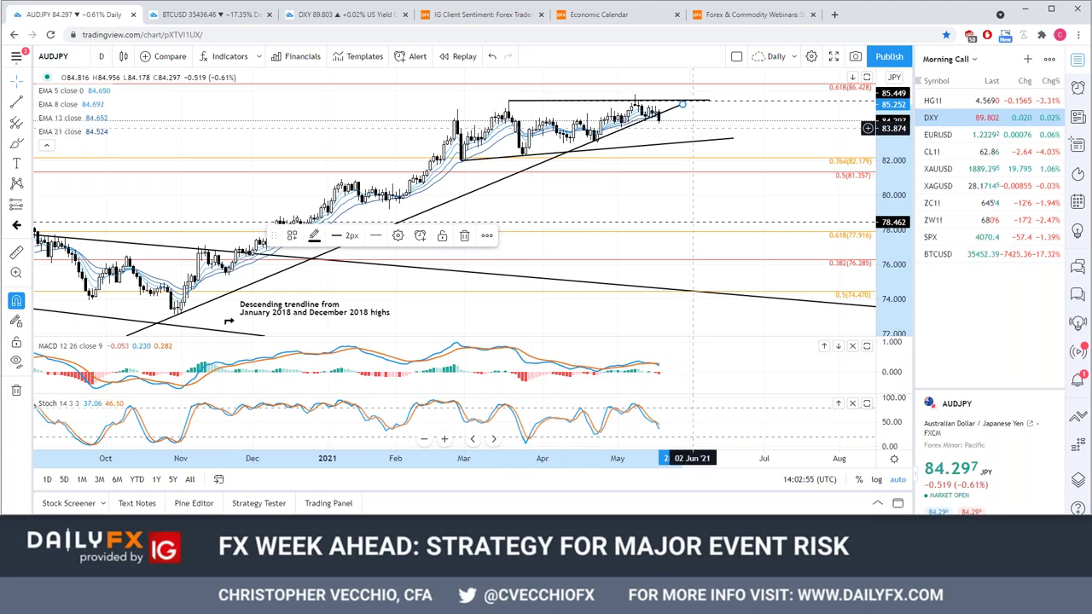
pyautogui.moveTo(708, 100)
pyautogui.mouseDown()
pyautogui.moveTo(666, 134)
pyautogui.moveTo(724, 139)
pyautogui.mouseUp()
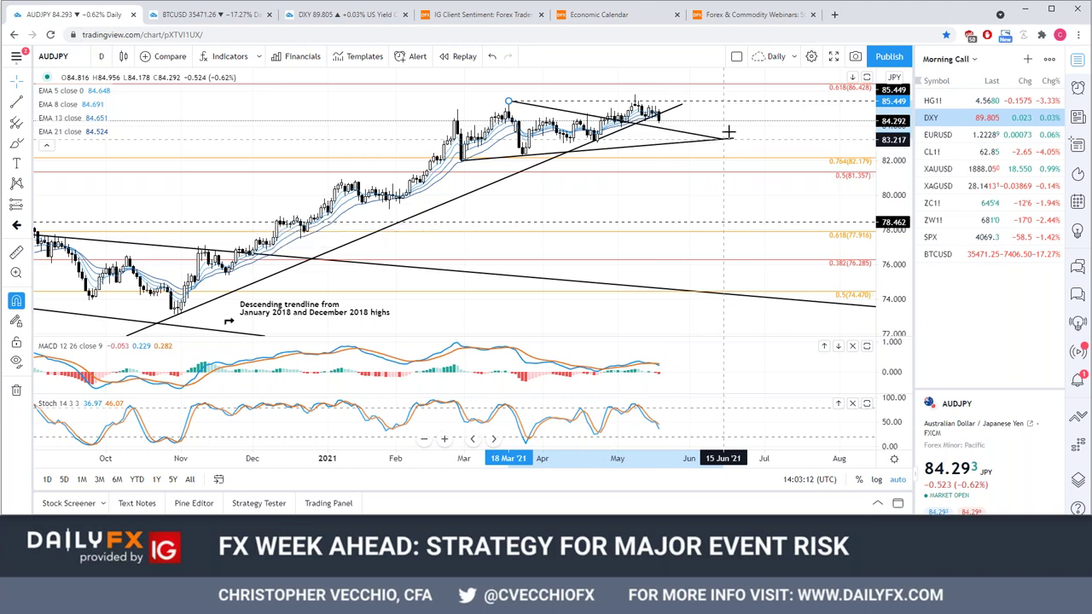
pyautogui.moveTo(724, 139); pyautogui.dragTo(747, 100)
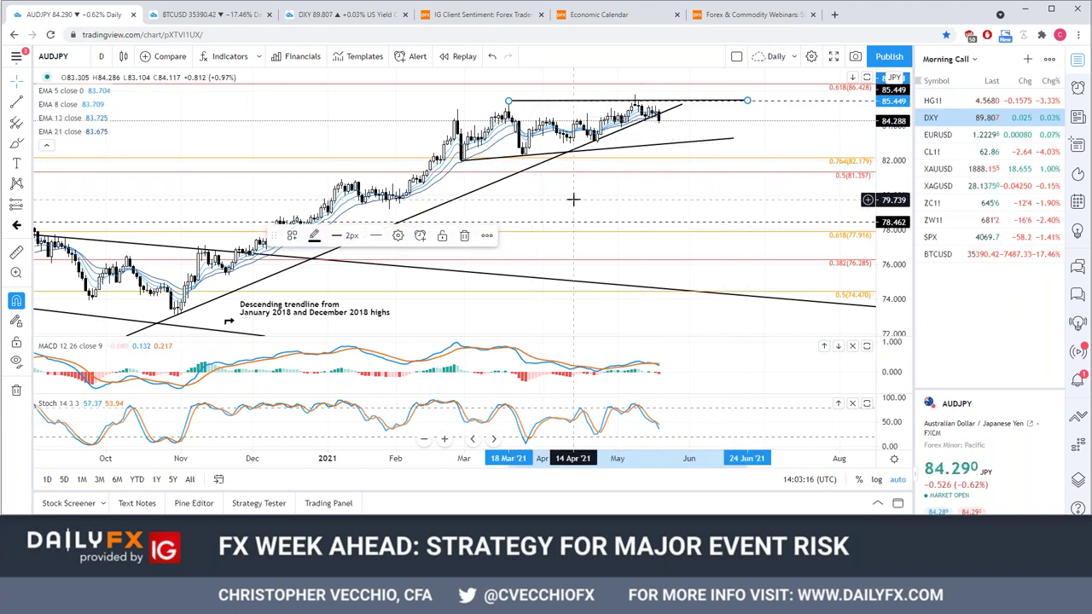
# Switch AUDJPY to 1W bars and zoom out to show history back to 2010
pyautogui.write('1W')
pyautogui.press('Return')
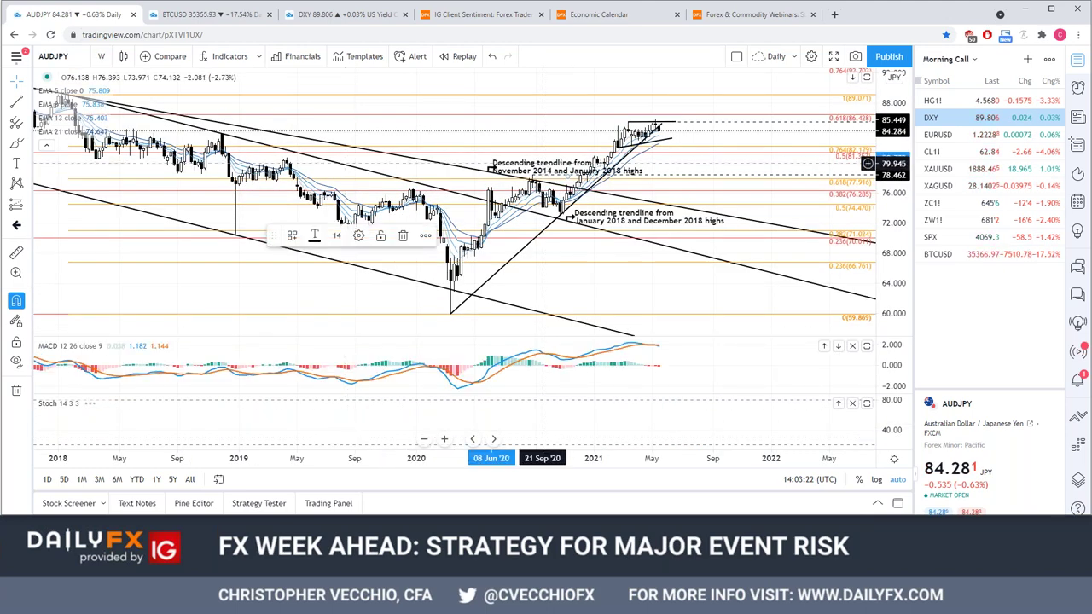
pyautogui.moveTo(543, 168); pyautogui.dragTo(549, 165)
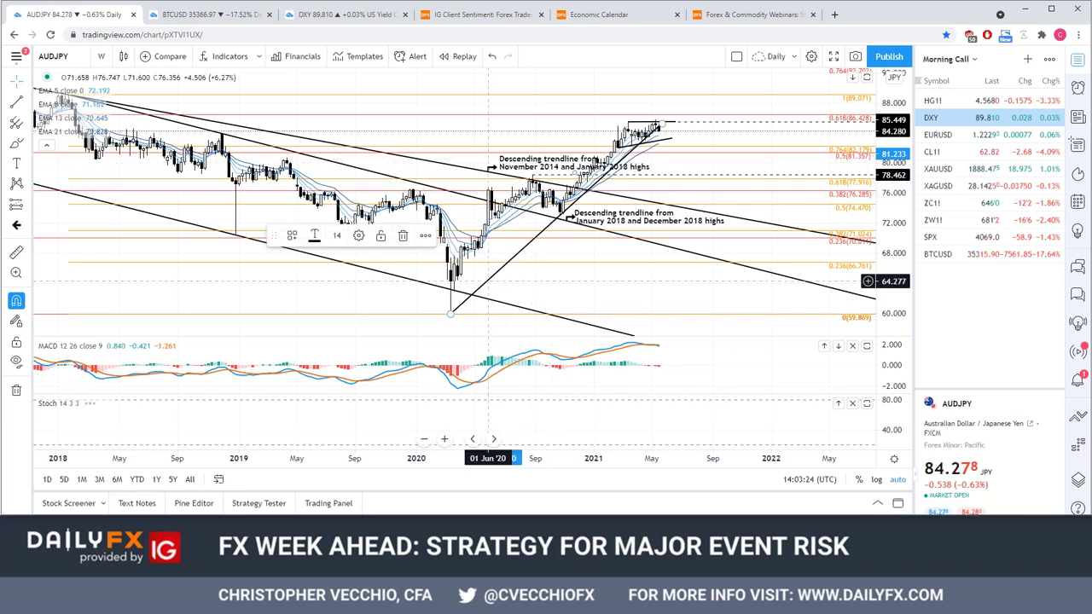
pyautogui.click(424, 439)
pyautogui.click(424, 439)
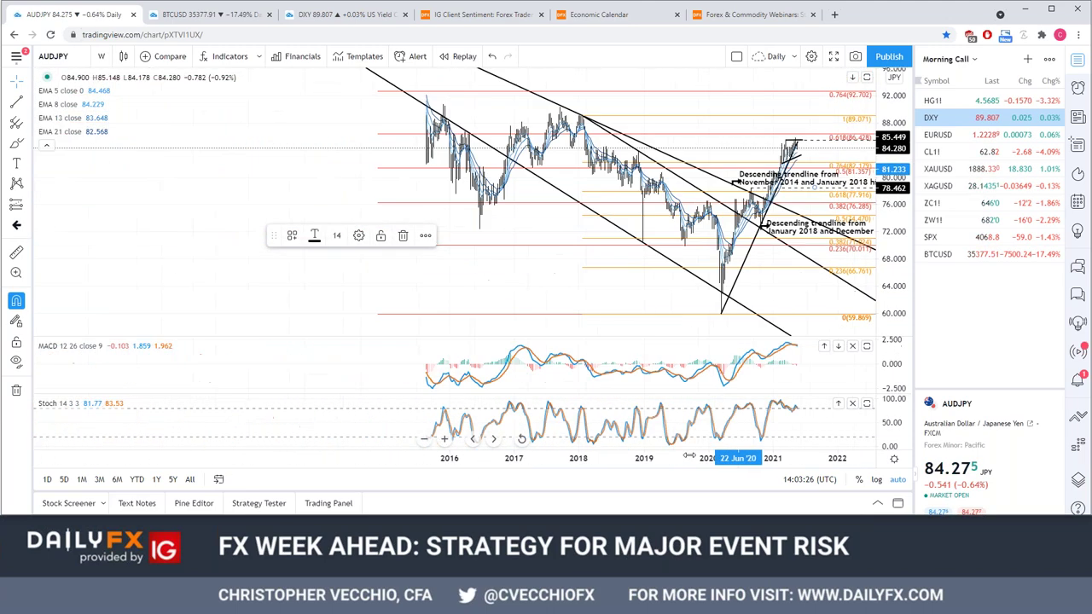
pyautogui.click(424, 439)
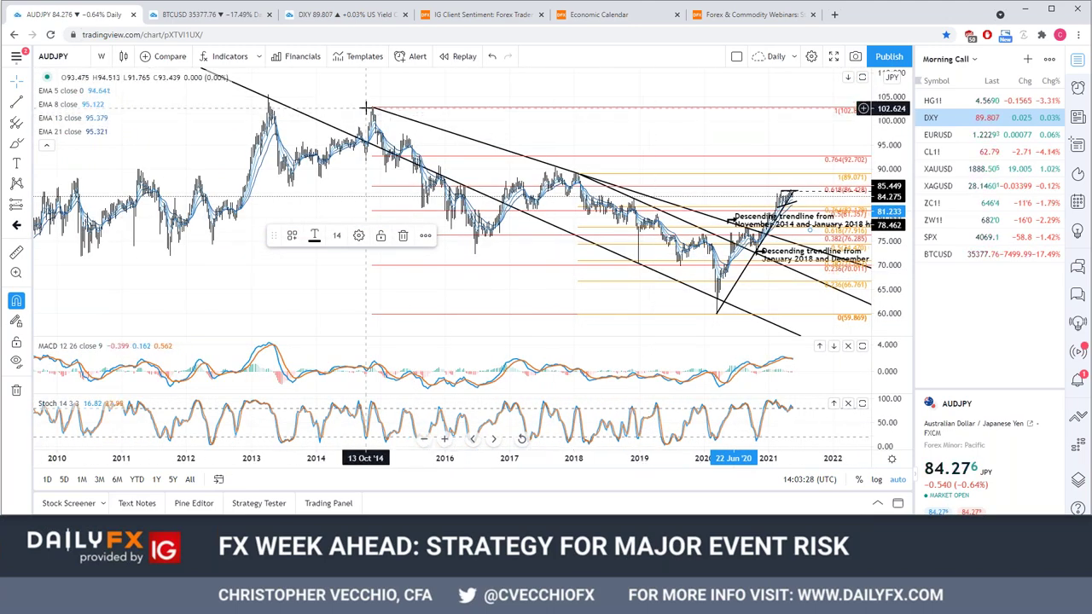
# Frame late 2018 onward and extend the 2020-low rising trendline past June 2021
pyautogui.scroll(-3, 450, 399)
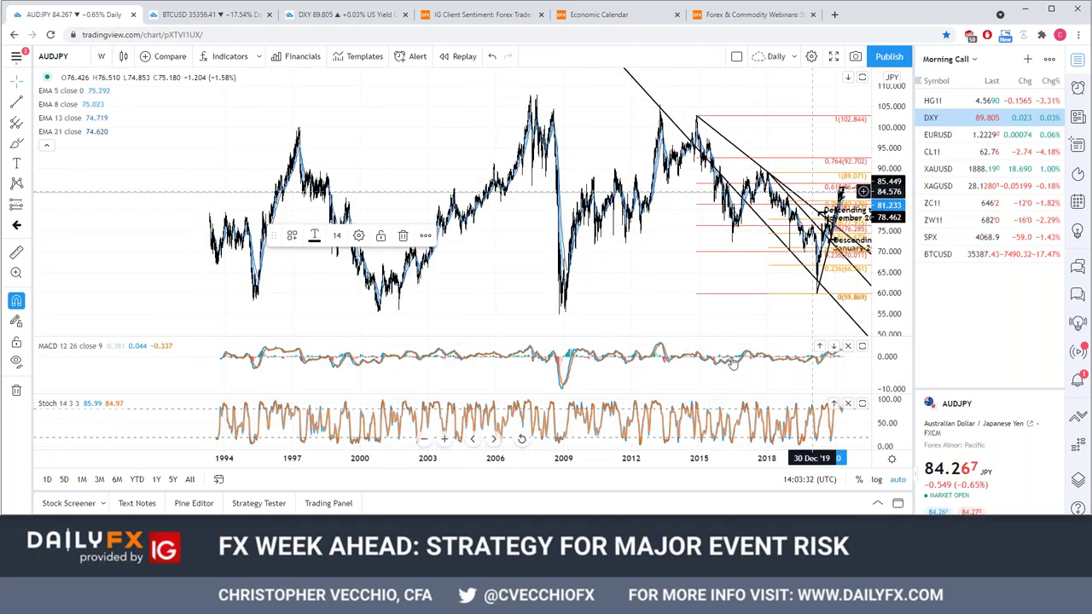
pyautogui.scroll(3, 514, 451)
pyautogui.scroll(3, 515, 451)
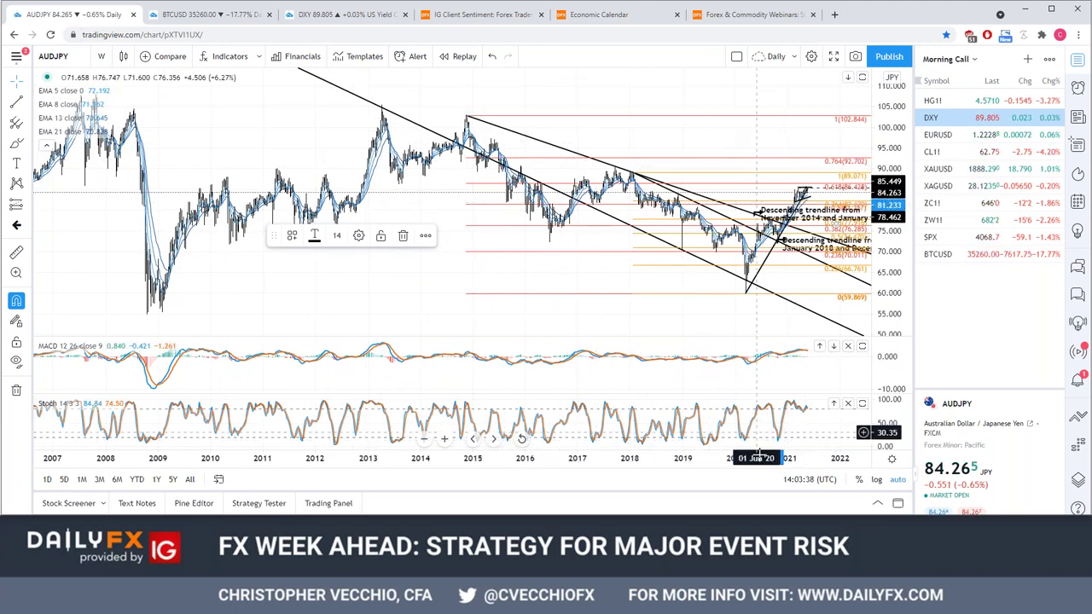
pyautogui.scroll(3, 768, 460)
pyautogui.scroll(3, 676, 461)
pyautogui.scroll(-1, 677, 462)
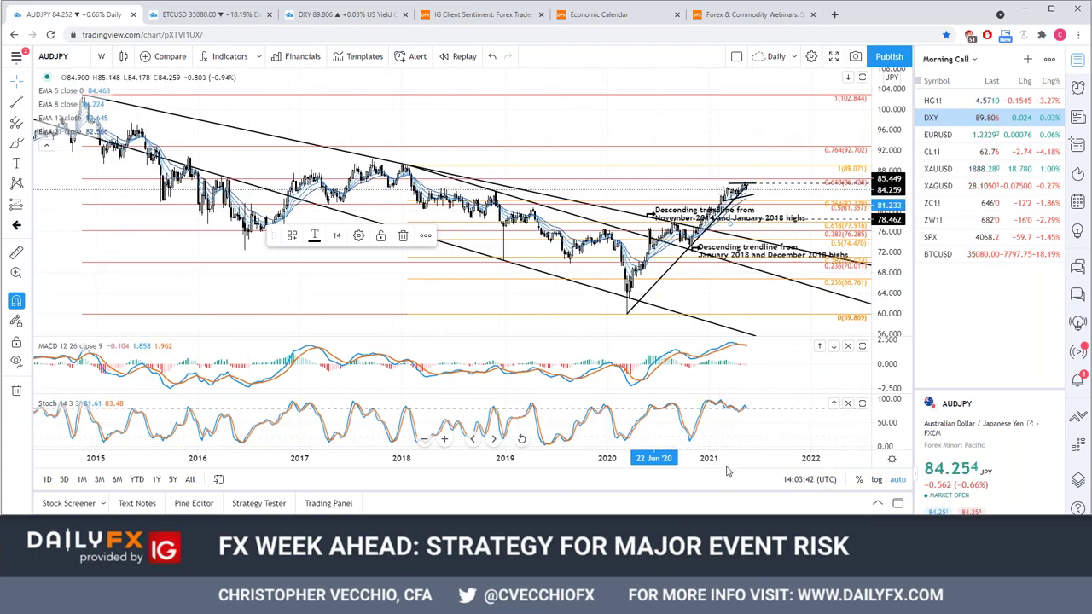
pyautogui.scroll(3, 705, 465)
pyautogui.scroll(2, 705, 465)
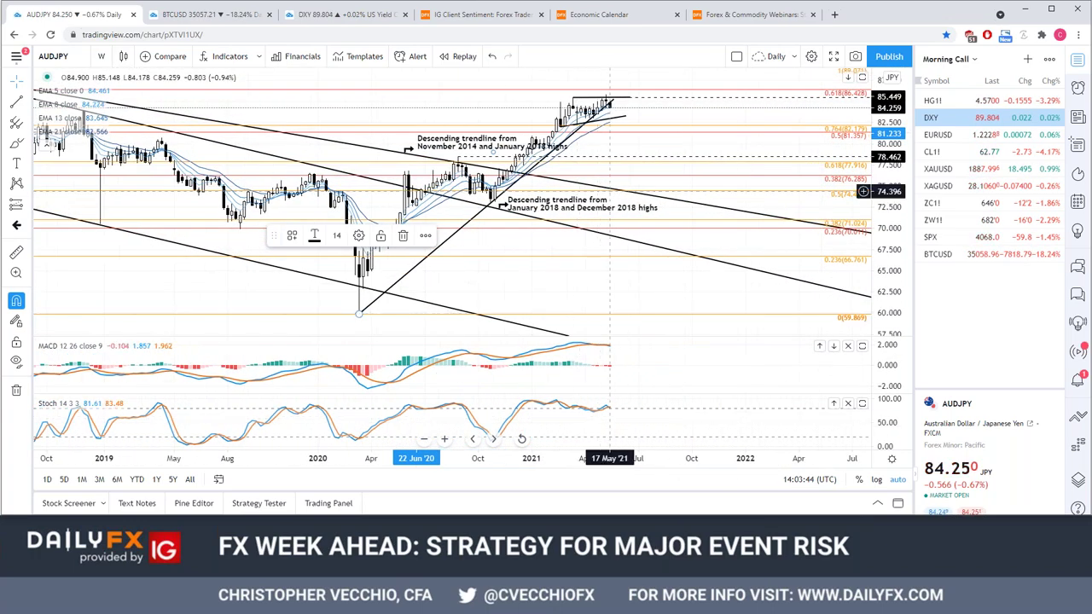
pyautogui.moveTo(611, 103); pyautogui.dragTo(639, 87)
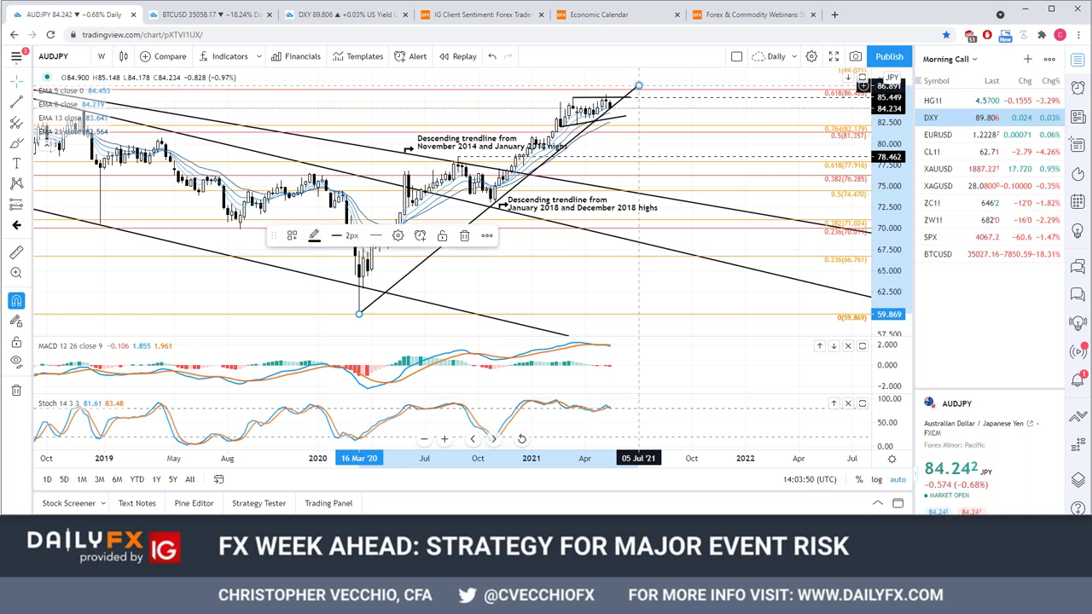
pyautogui.click(696, 78)
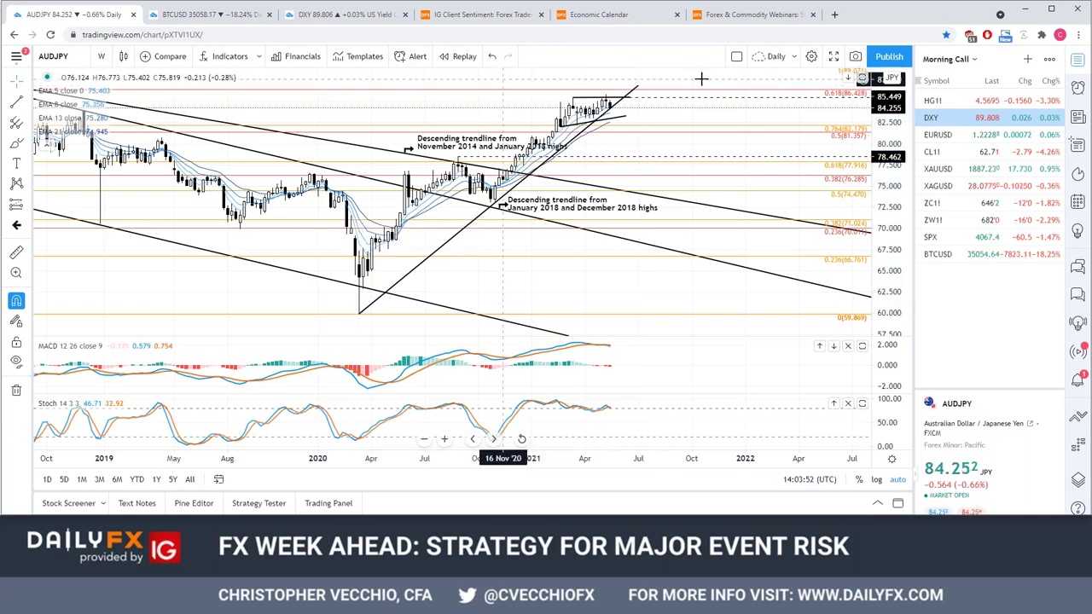
# Set AUDJPY to 1D, zoom out, and maximise the price pane over MACD and Stochastic
pyautogui.write('1d')
pyautogui.press('Return')
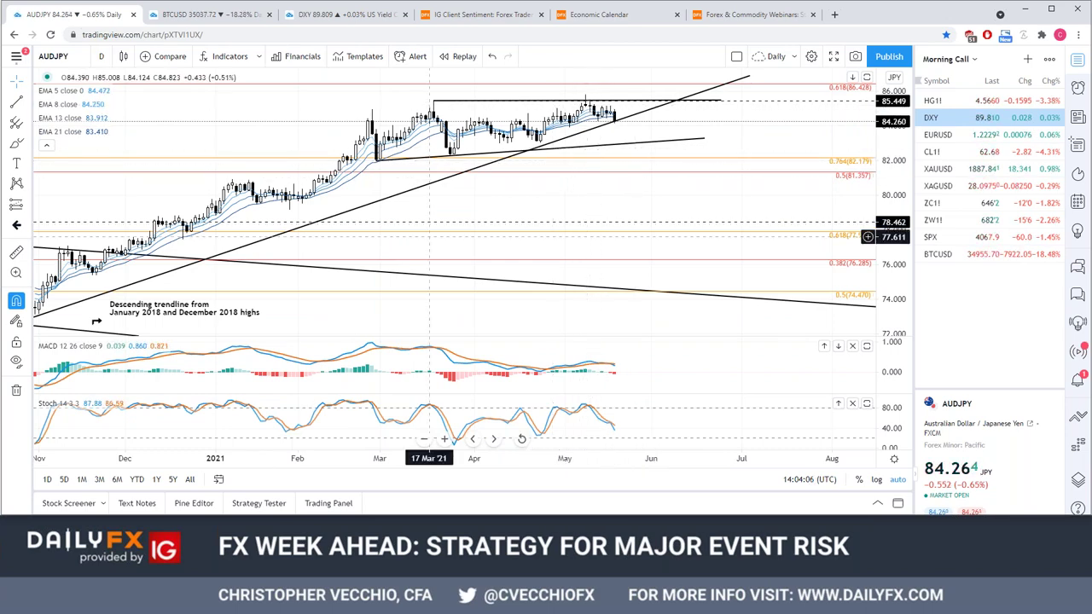
pyautogui.scroll(-3, 430, 236)
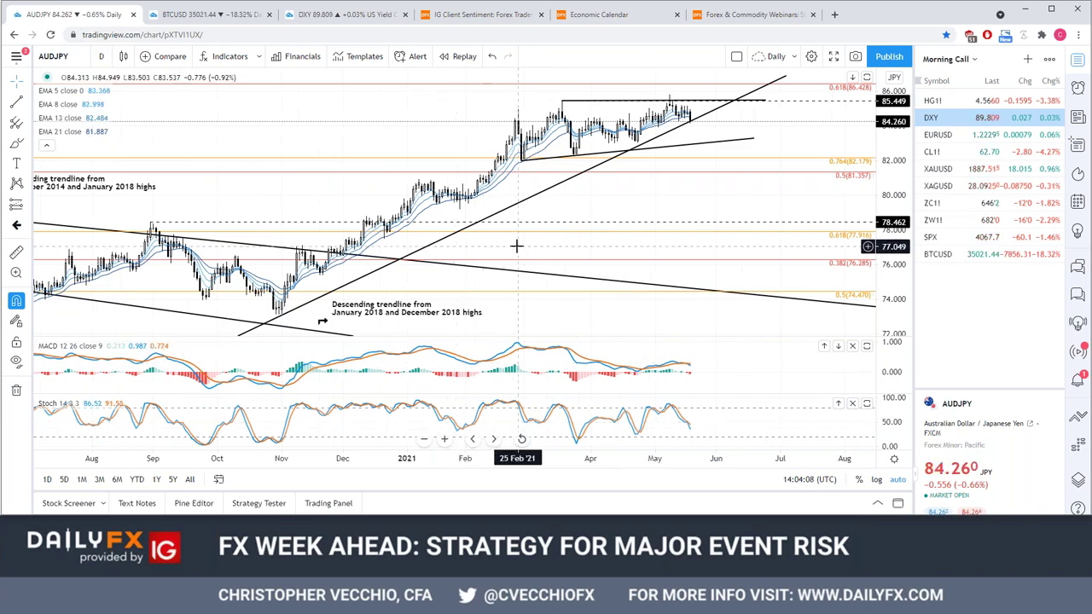
pyautogui.doubleClick(372, 127)
# Load the NZDUSD daily chart and compress the time axis to span mid-2019 through May 2021
pyautogui.write('n')
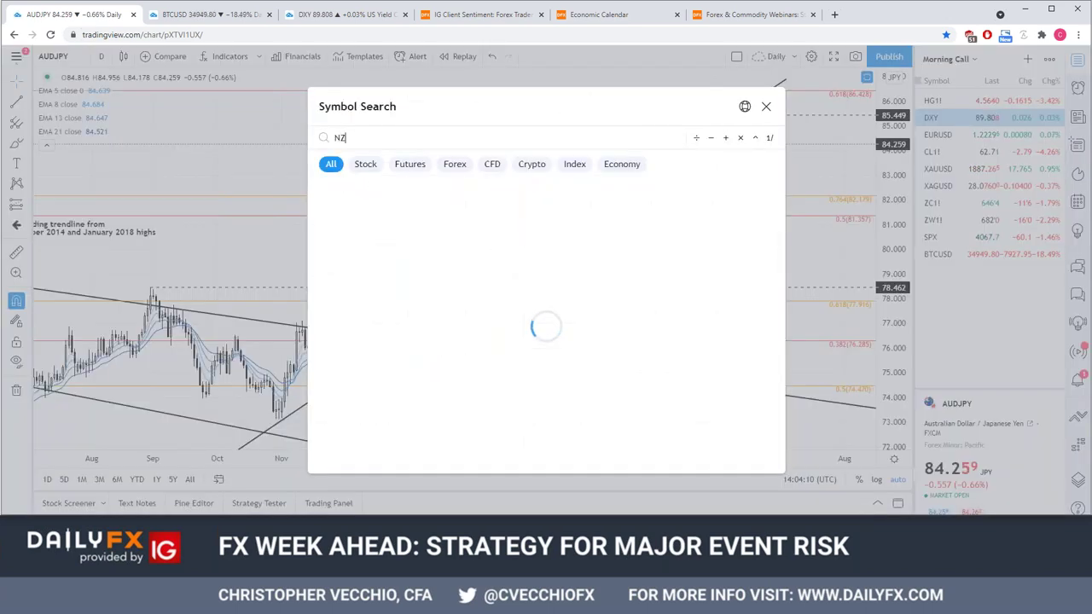
pyautogui.write('zdusd')
pyautogui.press('Return')
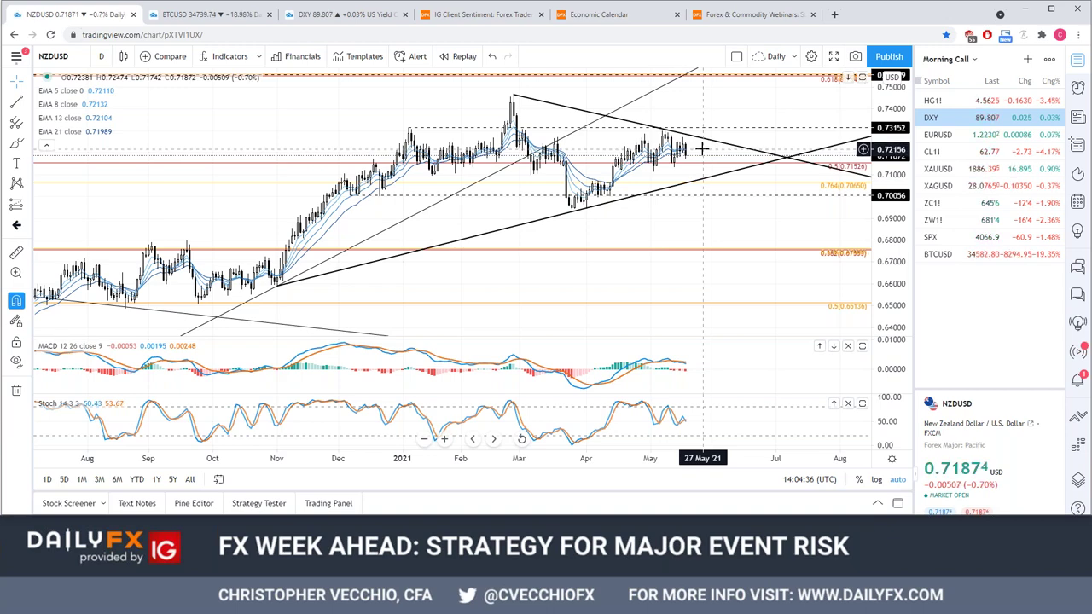
pyautogui.moveTo(405, 455); pyautogui.dragTo(642, 457)
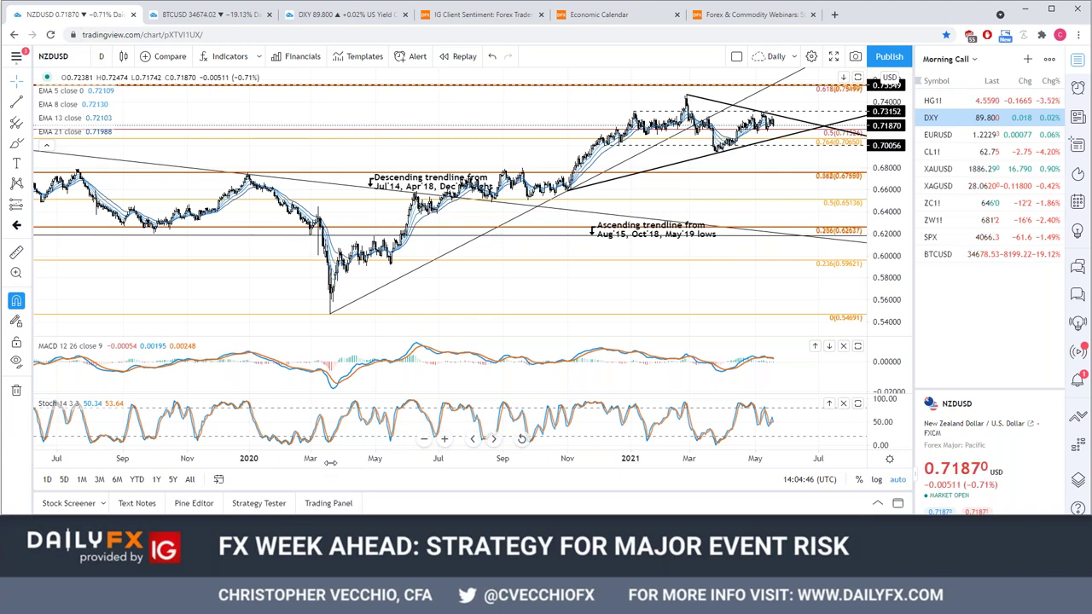
# Switch NZDUSD to the 1W interval and stretch the time axis to cover 2015 through 2021
pyautogui.write('1w')
pyautogui.press('Return')
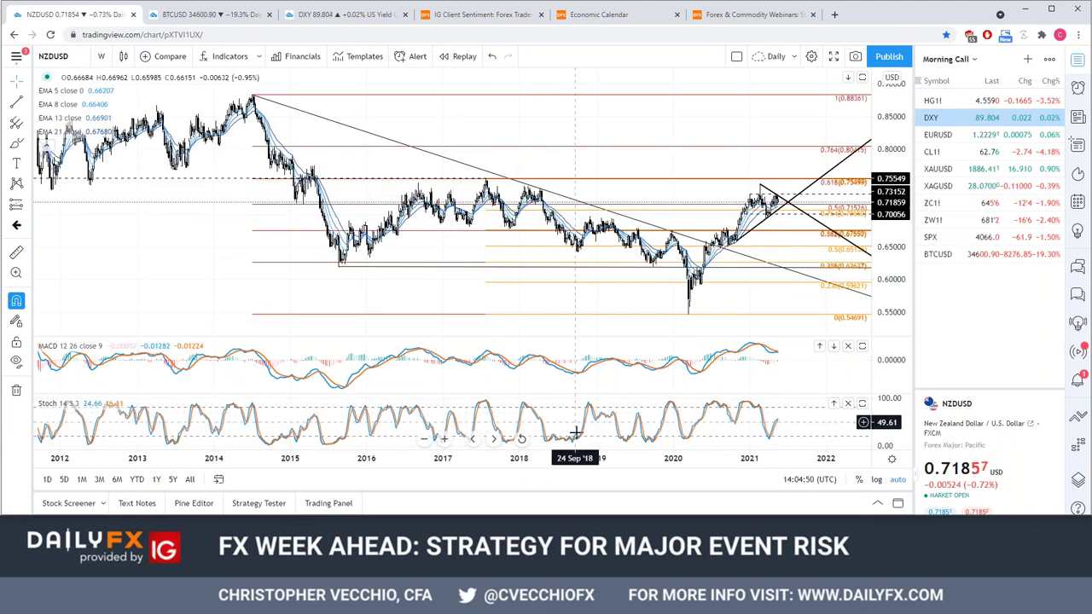
pyautogui.moveTo(573, 455); pyautogui.dragTo(358, 458)
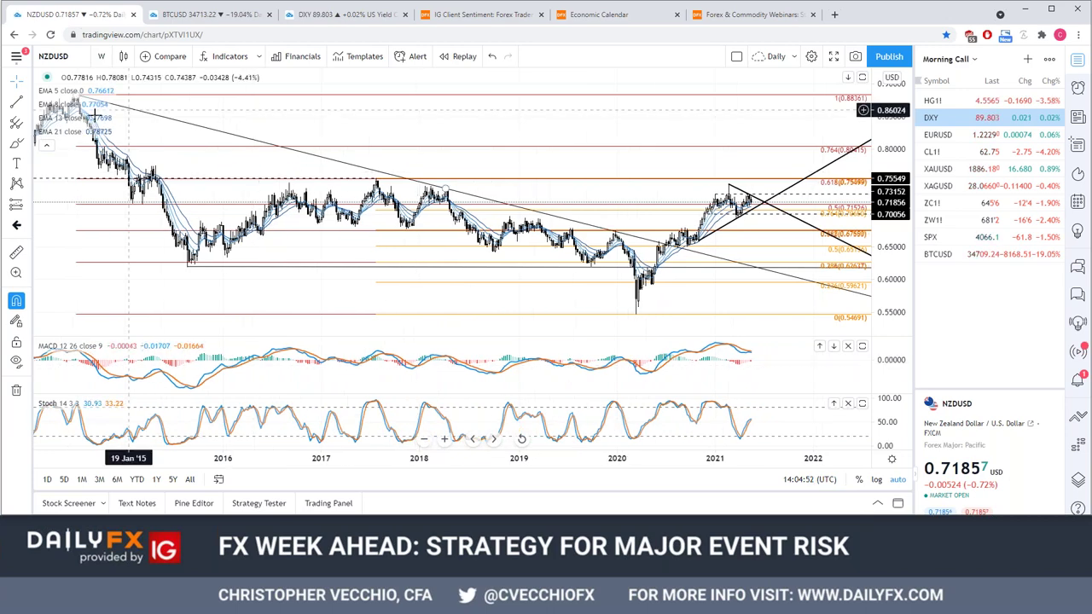
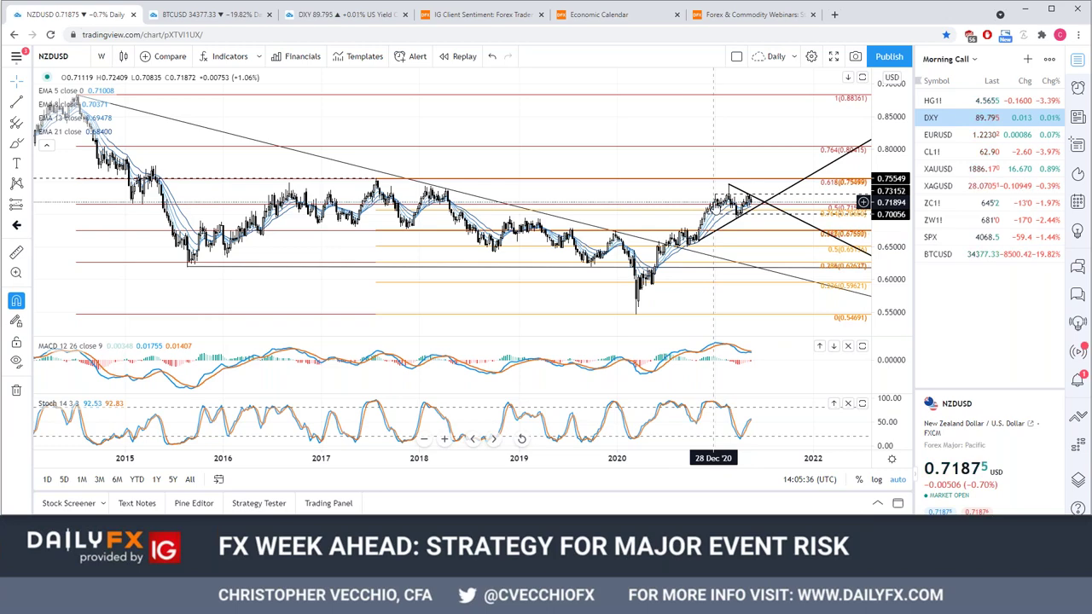
# Switch the NZDUSD chart from weekly to daily candles (1D)
pyautogui.write('1D')
pyautogui.press('Return')
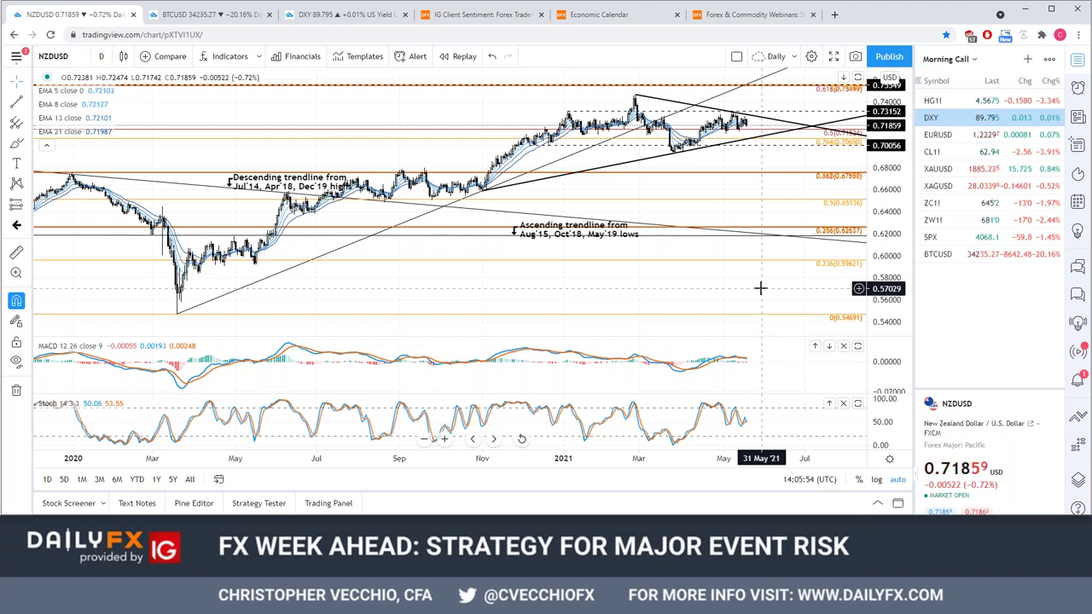
# Load the NZDJPY chart, set it to weekly candles (1W), and zoom in
pyautogui.write('nzdjpy')
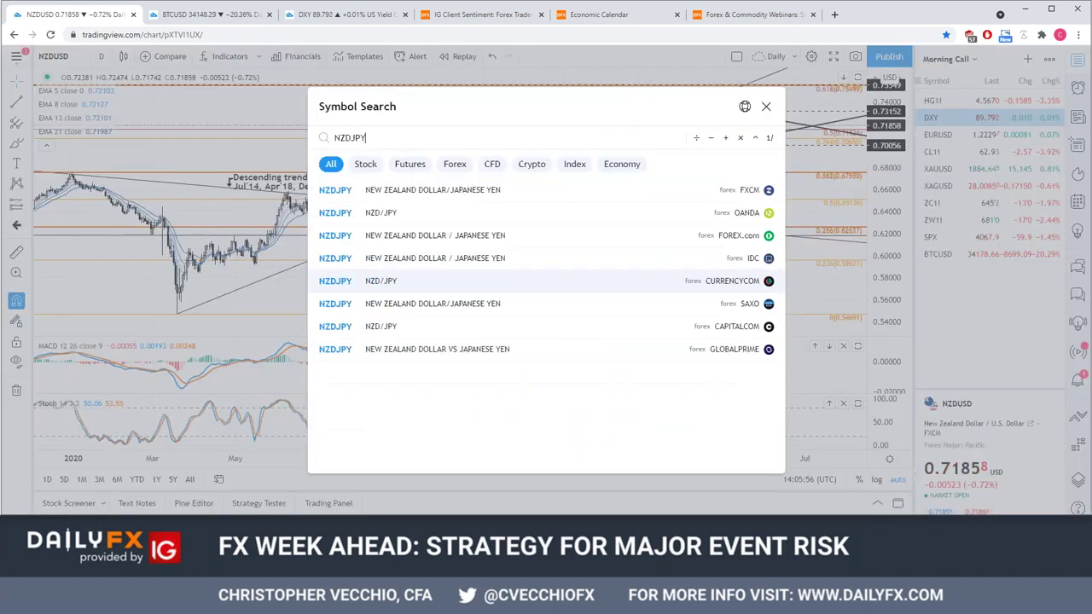
pyautogui.press('Return')
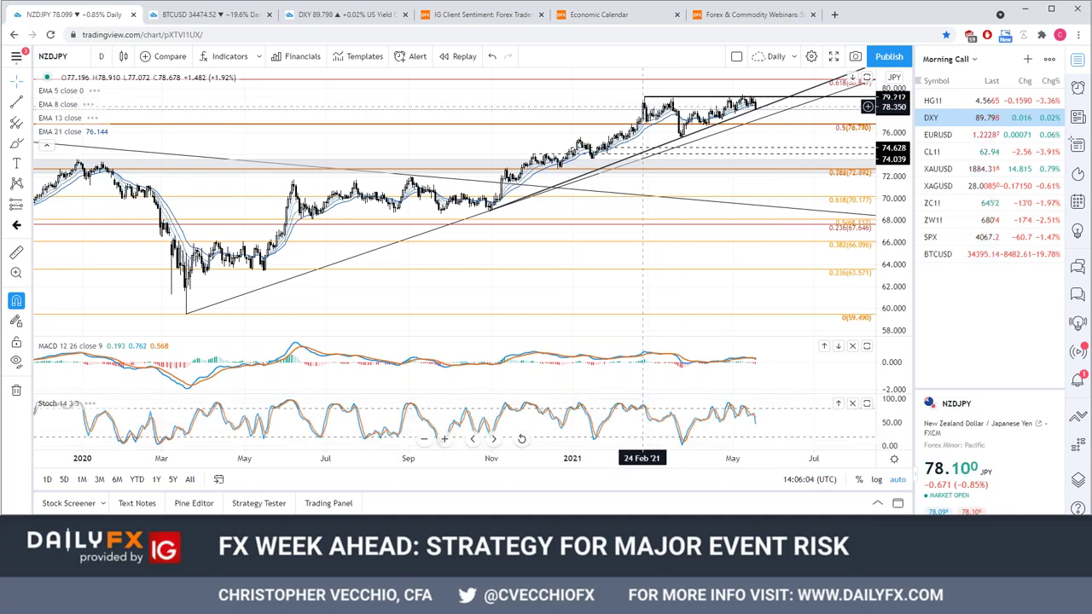
pyautogui.write('1W')
pyautogui.press('Return')
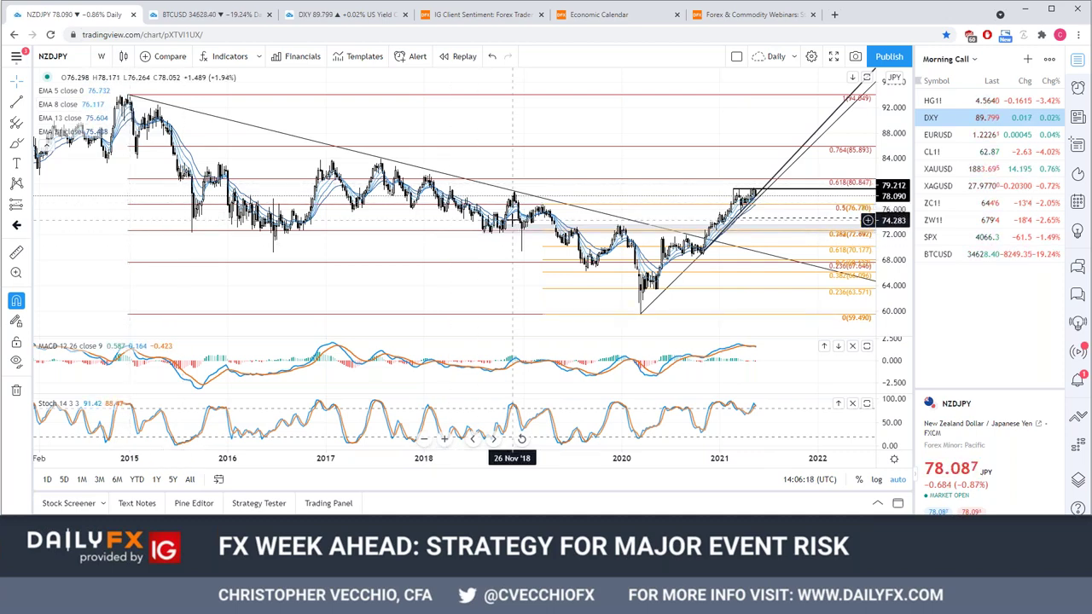
pyautogui.scroll(1, 680, 449)
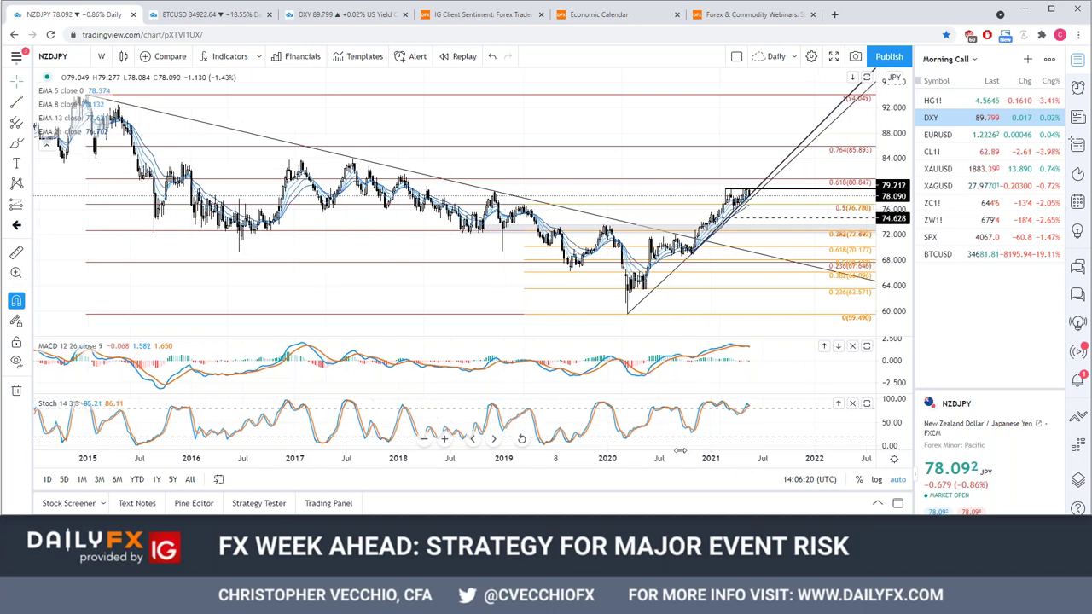
pyautogui.scroll(1, 680, 449)
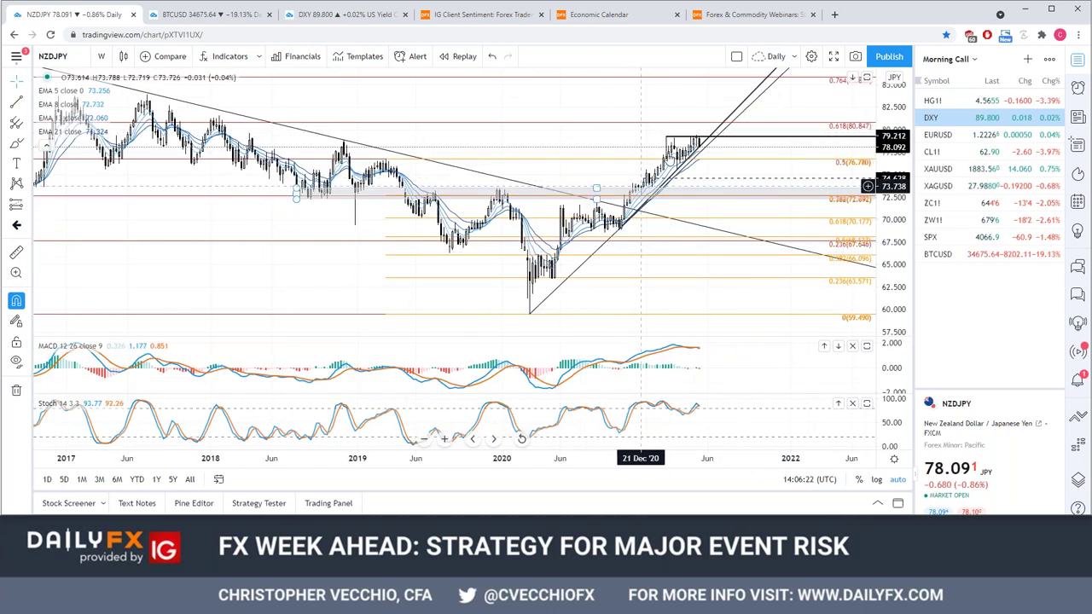
# Return NZDJPY to daily candles (1D) and delete the extra rising trendline
pyautogui.write('1D')
pyautogui.press('Return')
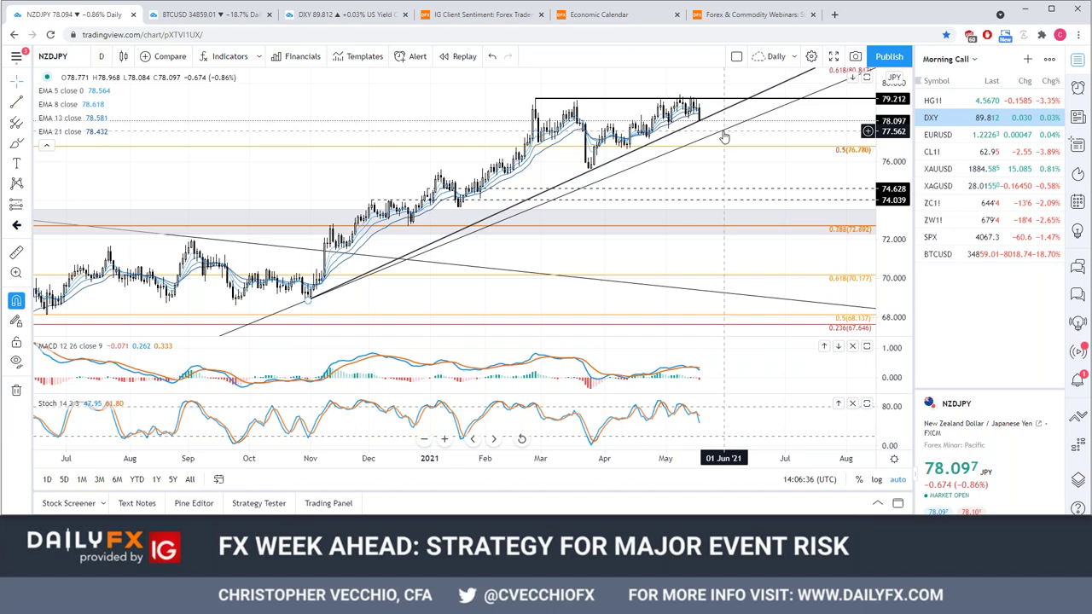
pyautogui.click(687, 133)
pyautogui.press('Delete')
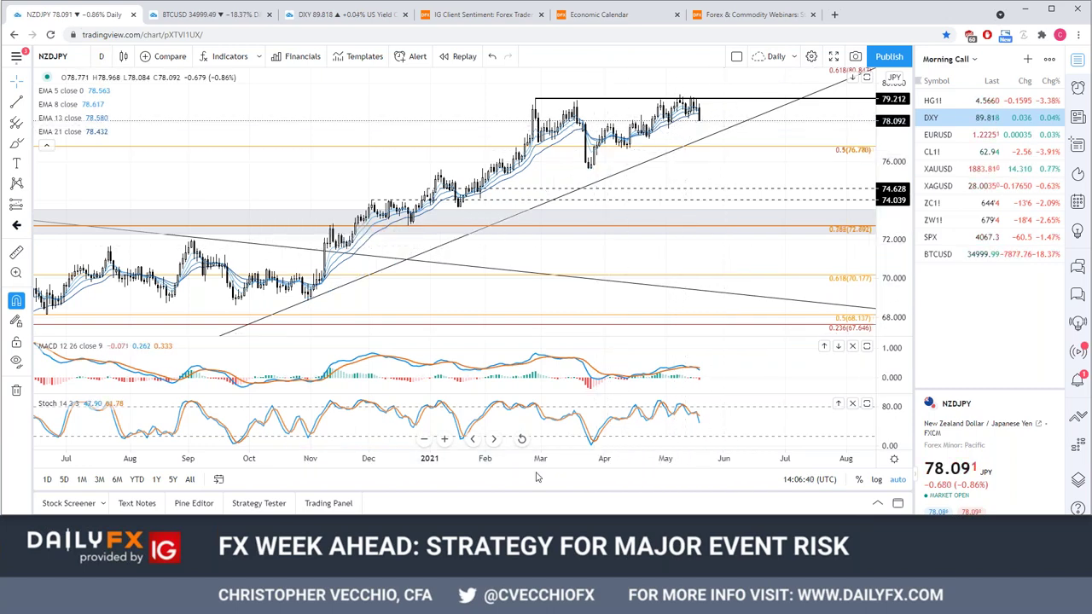
# Frame the NZDJPY daily chart on May 2020 through August 2021
pyautogui.scroll(-2, 566, 459)
pyautogui.scroll(-1, 566, 458)
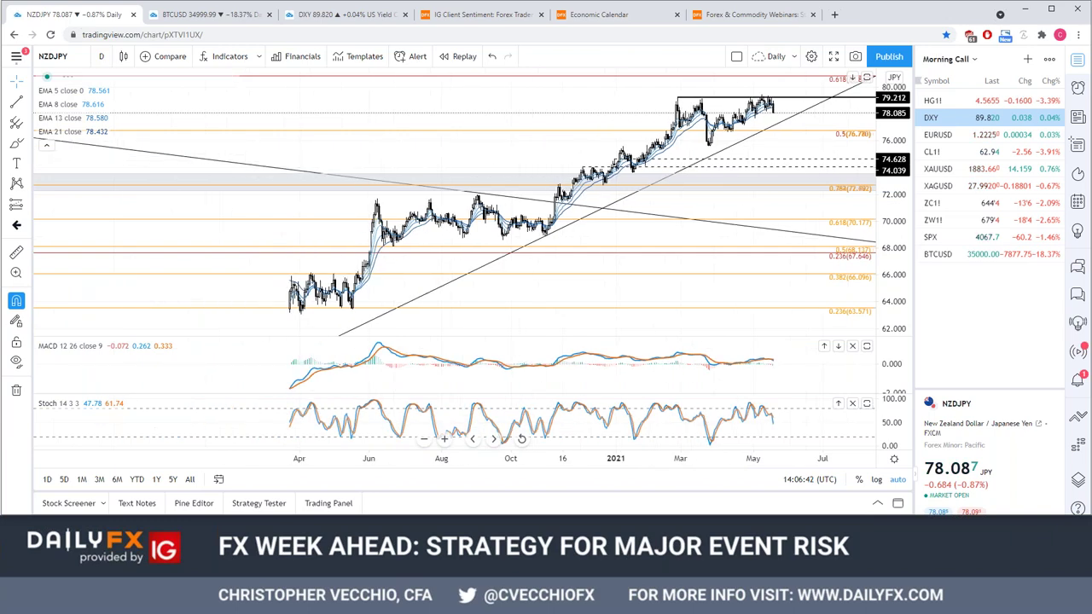
pyautogui.scroll(-2, 566, 458)
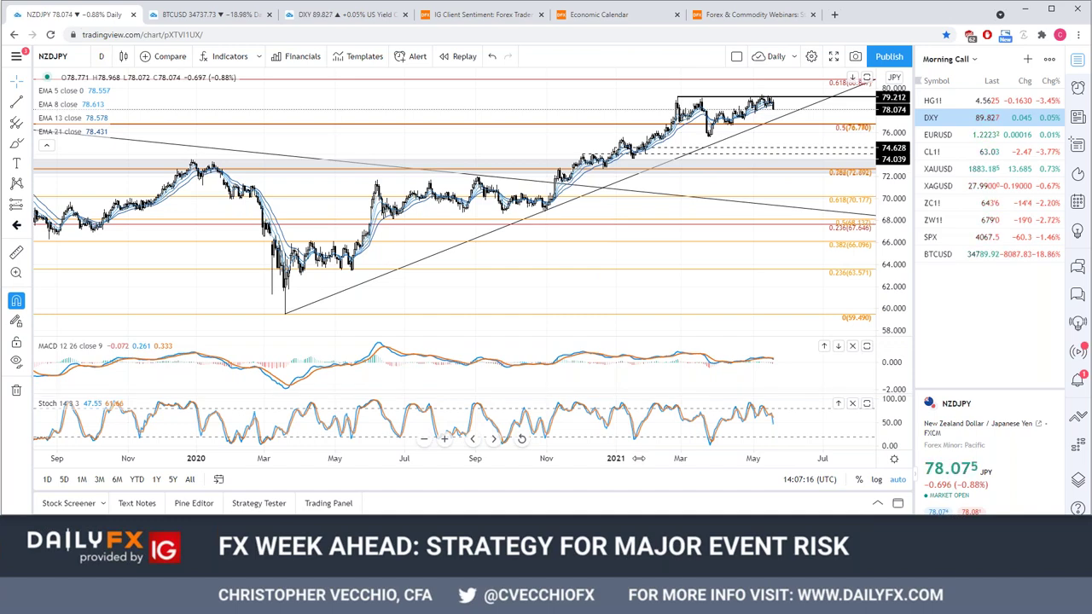
pyautogui.moveTo(639, 458); pyautogui.dragTo(717, 459)
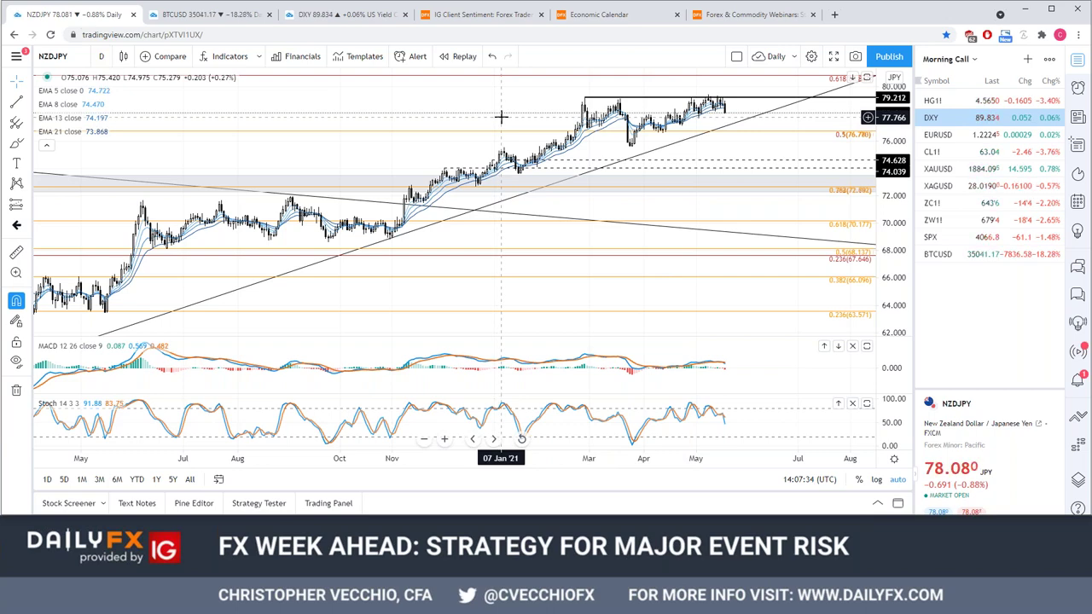
# Load the GBPUSD daily chart and zoom out to show history back to early 2020
pyautogui.write('GBP')
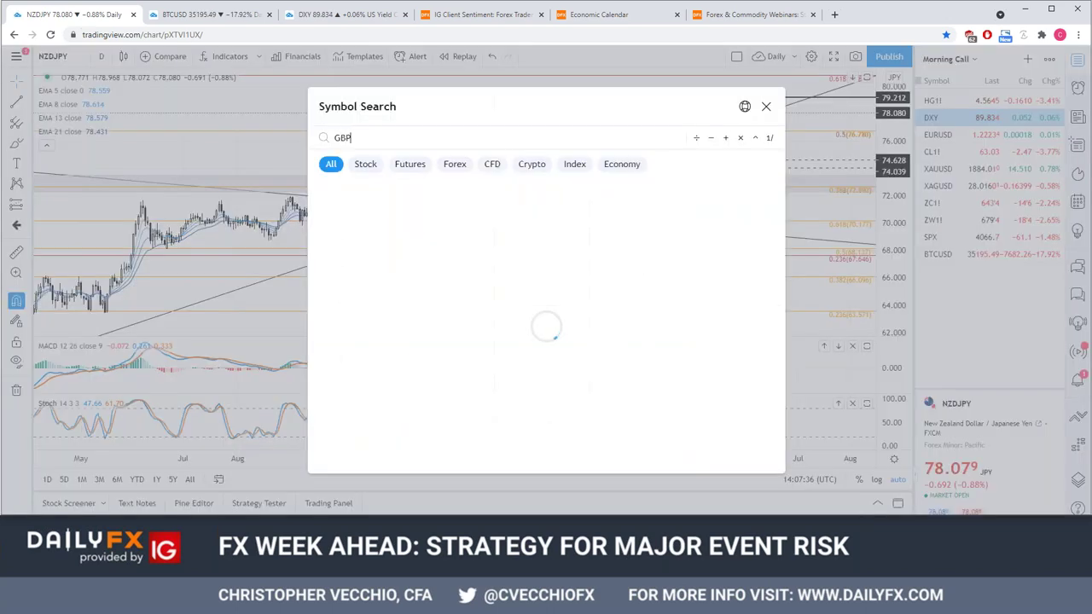
pyautogui.press('Return')
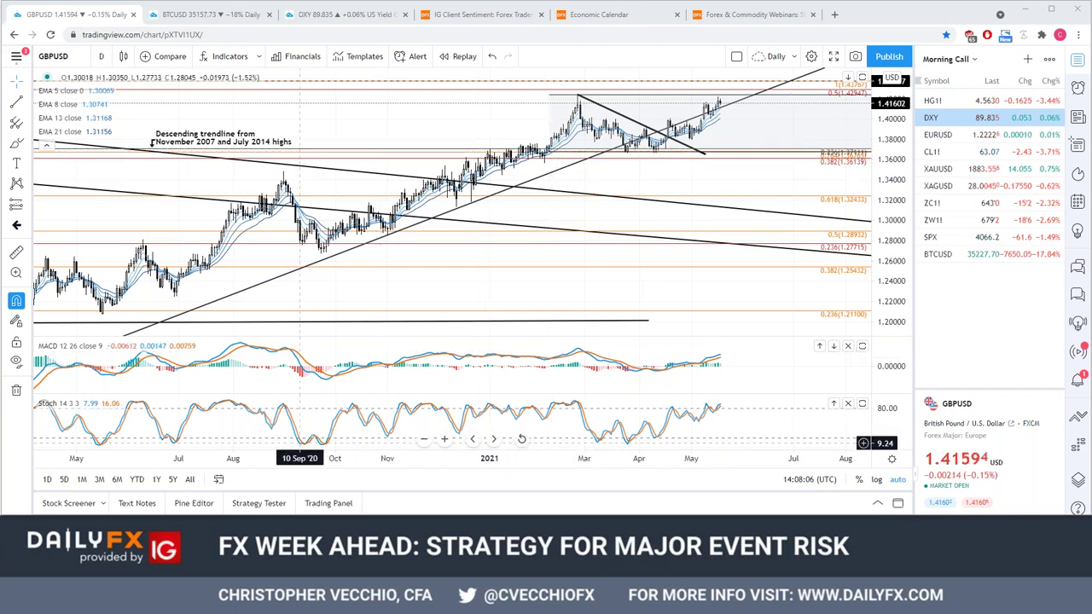
pyautogui.scroll(-2, 342, 440)
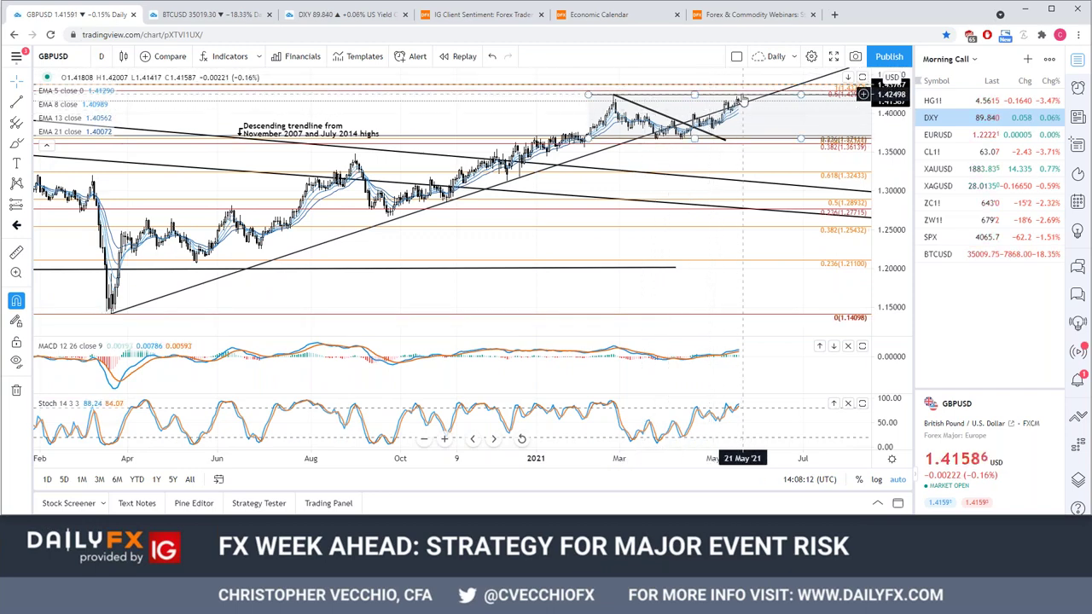
# Pan and zoom the GBPUSD chart to show September 2020 onward
pyautogui.moveTo(648, 290); pyautogui.dragTo(713, 288)
pyautogui.scroll(3, 696, 399)
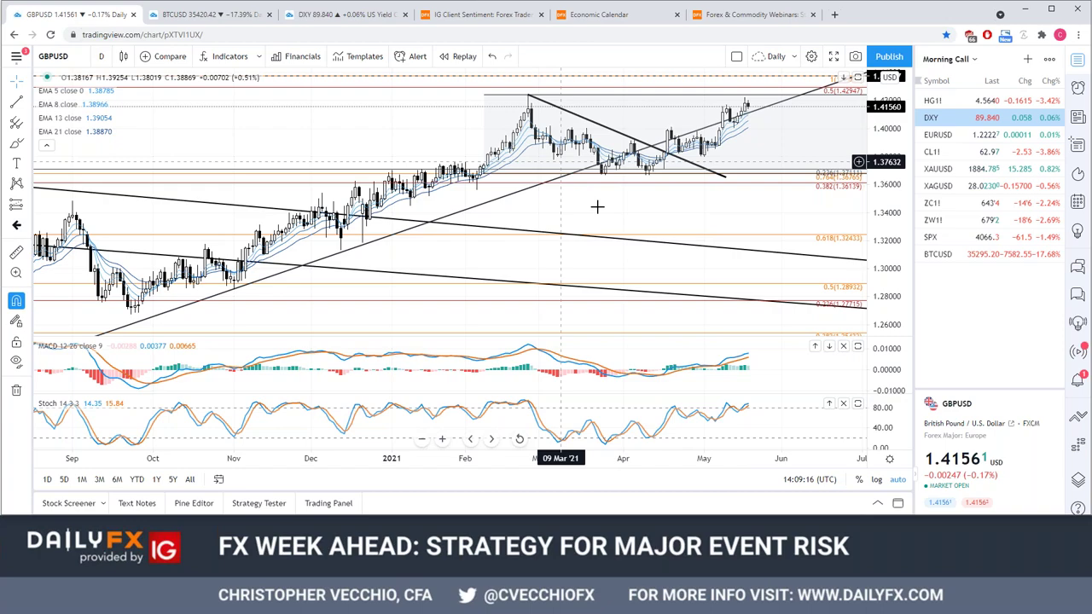
# Load GBPJPY, zoom to mid-February 2021 onward, and select the parallel price channel
pyautogui.write('GBPJP')
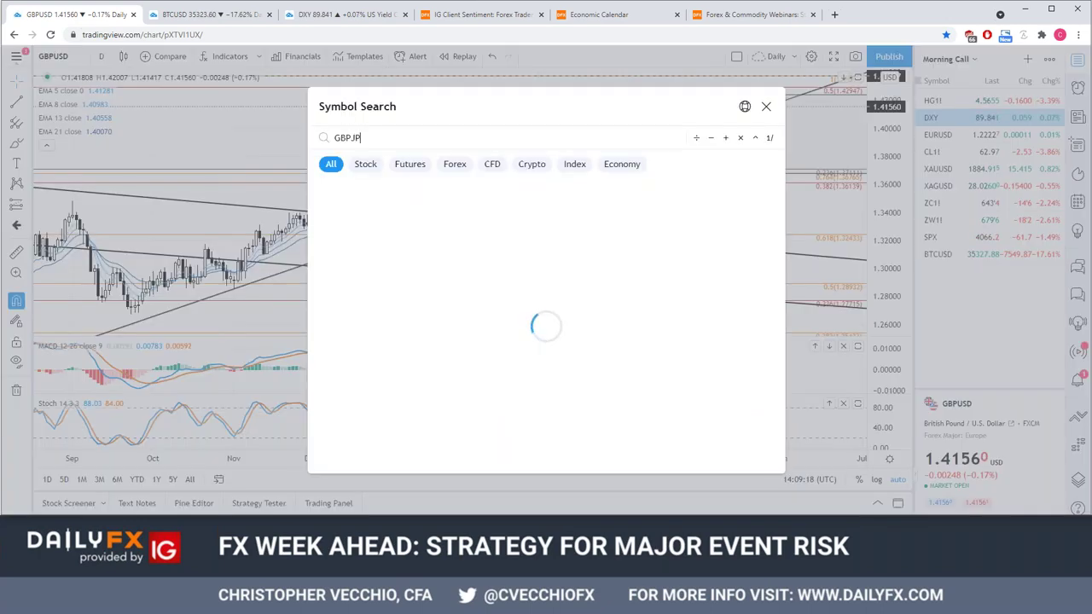
pyautogui.write('Y')
pyautogui.press('Return')
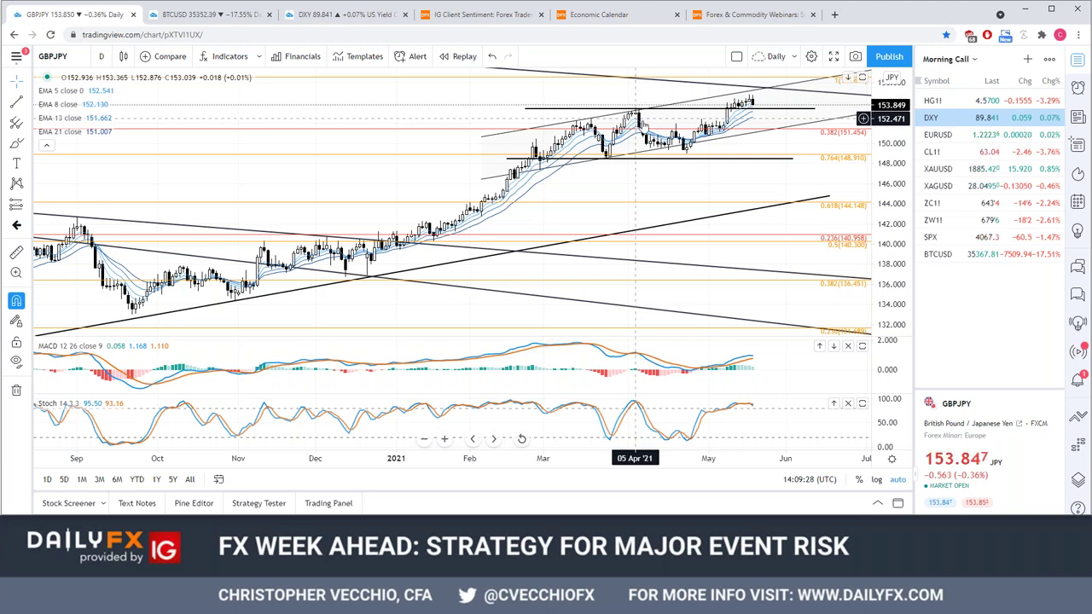
pyautogui.scroll(5, 789, 458)
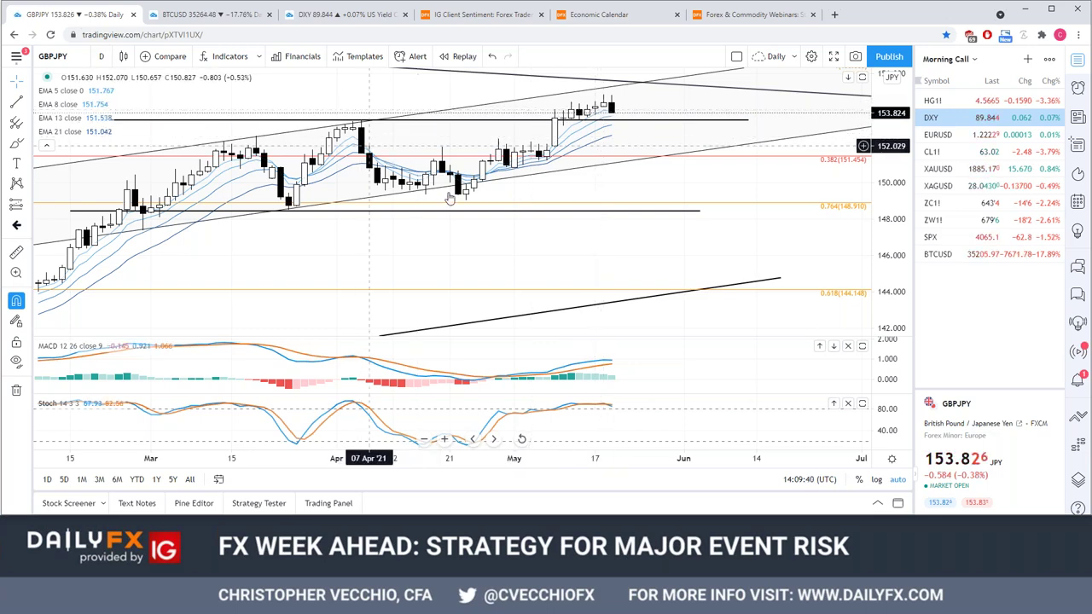
pyautogui.click(344, 124)
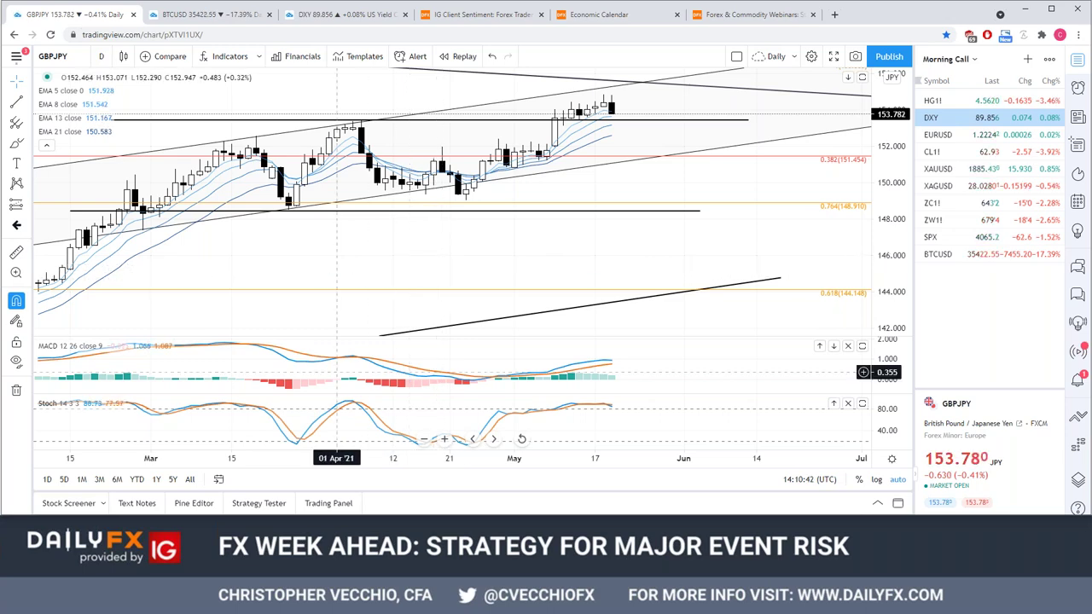
# Switch GBPJPY to weekly candles (1W) and zoom out over the longer history
pyautogui.write('1W')
pyautogui.press('Return')
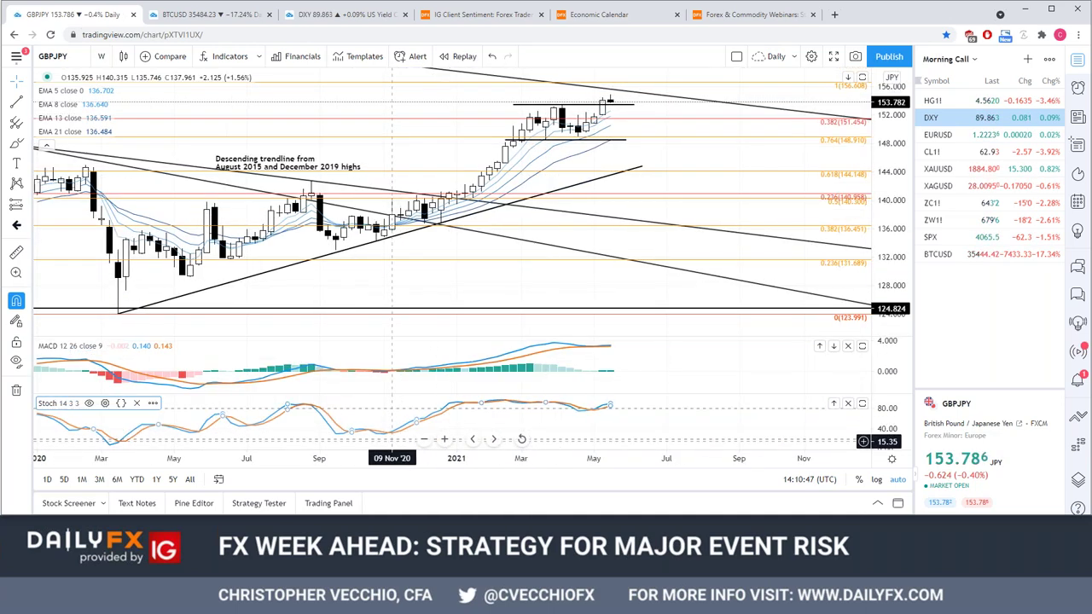
pyautogui.scroll(-2, 401, 437)
pyautogui.scroll(-3, 625, 468)
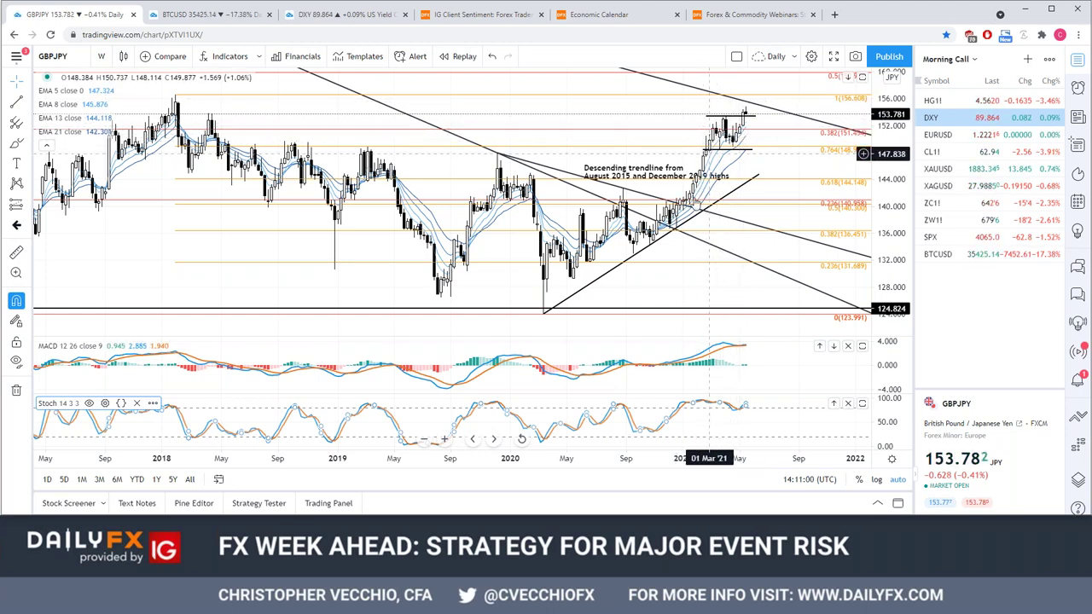
pyautogui.scroll(-2, 639, 280)
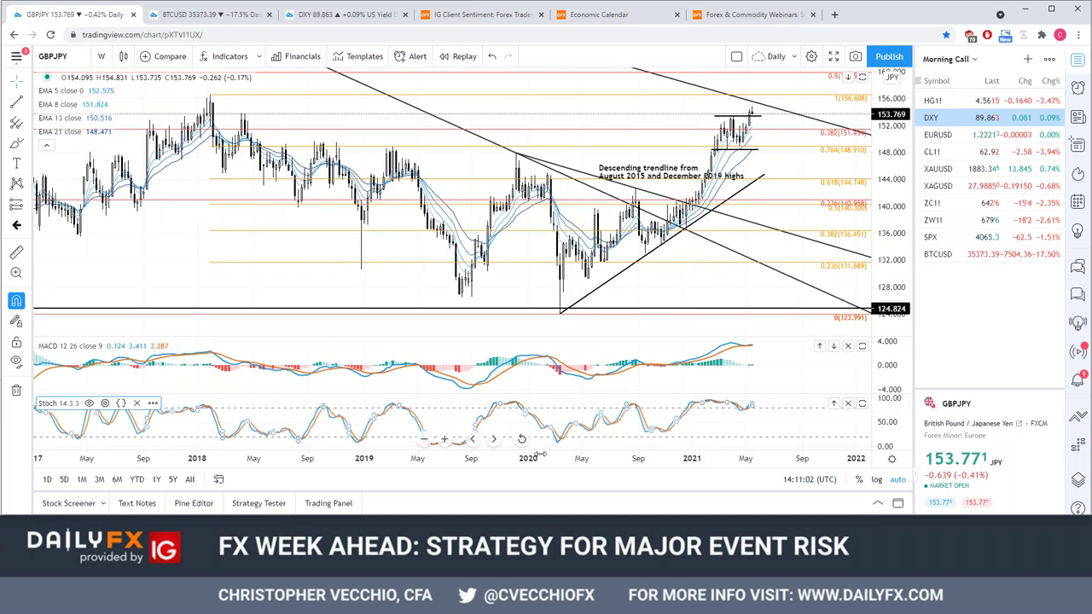
pyautogui.scroll(-3, 639, 280)
pyautogui.scroll(-3, 706, 470)
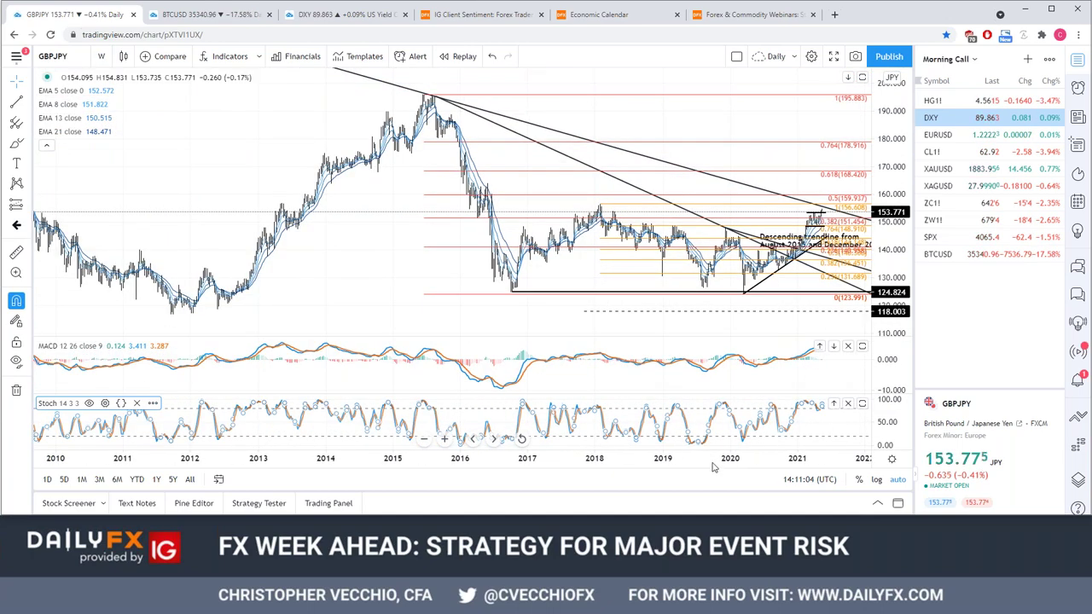
pyautogui.scroll(-2, 768, 472)
pyautogui.scroll(-2, 790, 474)
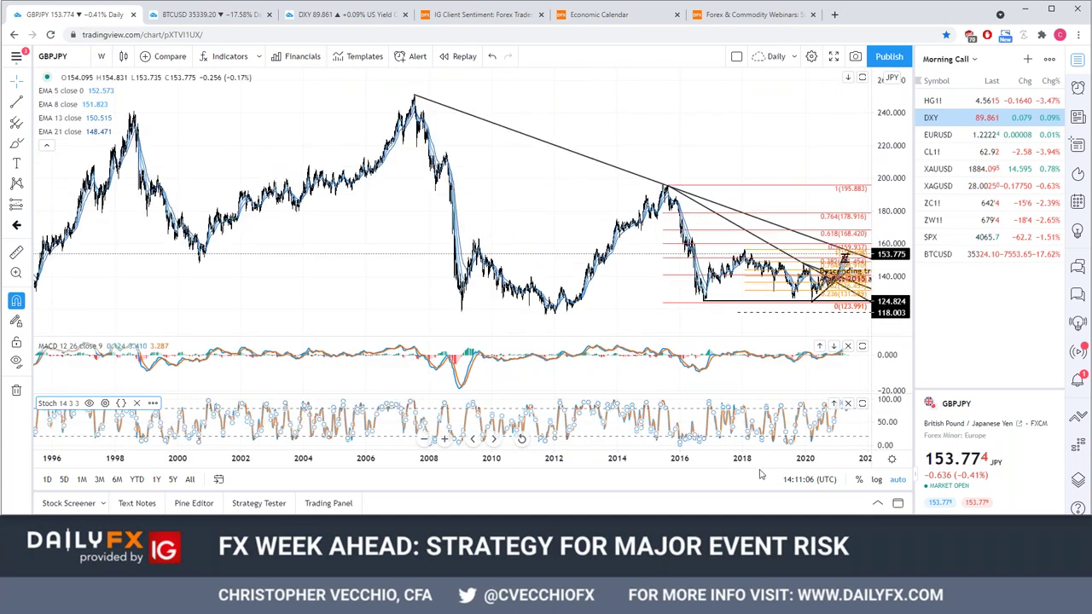
# Zoom back in and leave extra space after the latest weekly bars
pyautogui.scroll(3, 712, 459)
pyautogui.scroll(1, 712, 459)
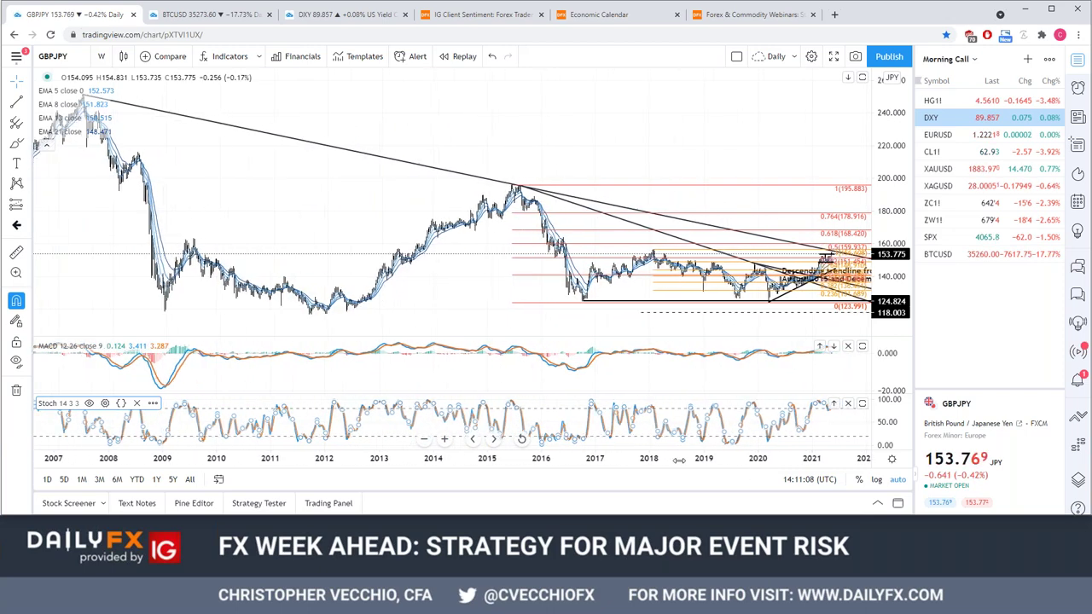
pyautogui.moveTo(688, 155); pyautogui.dragTo(649, 159)
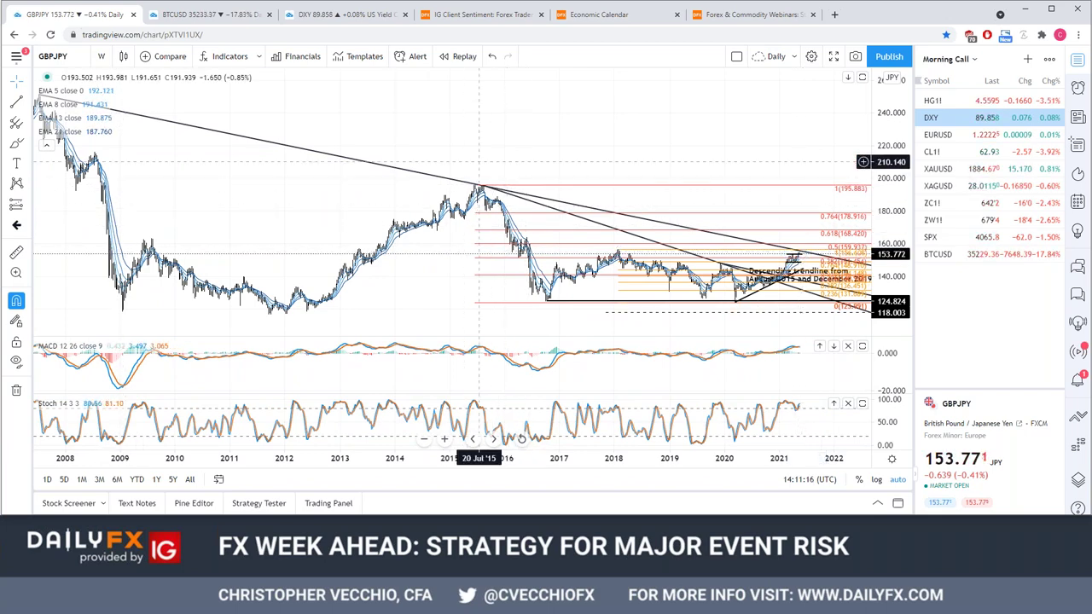
pyautogui.scroll(3, 768, 456)
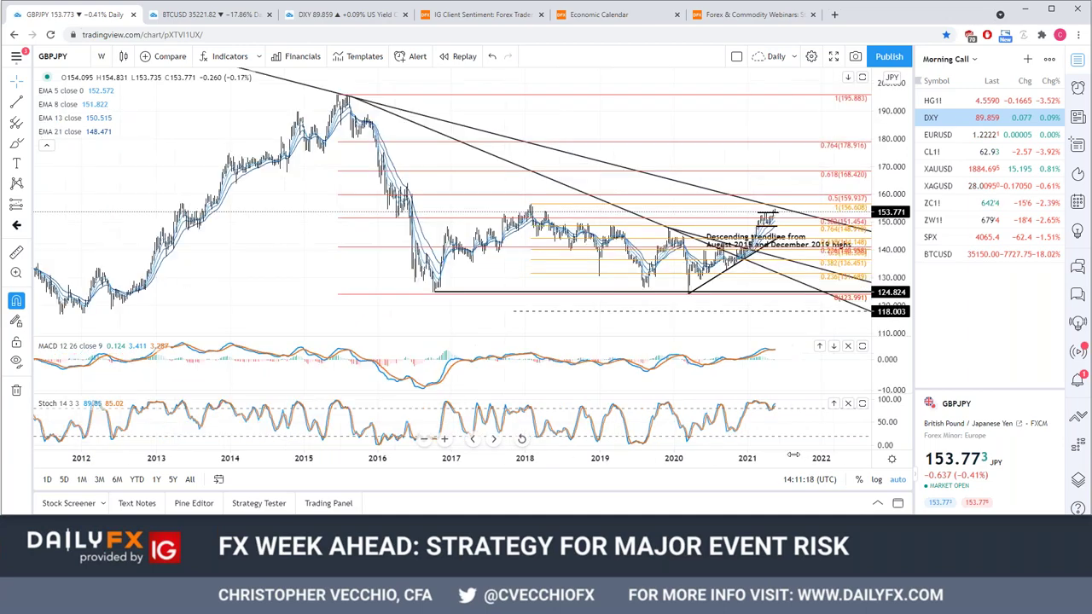
pyautogui.scroll(3, 719, 447)
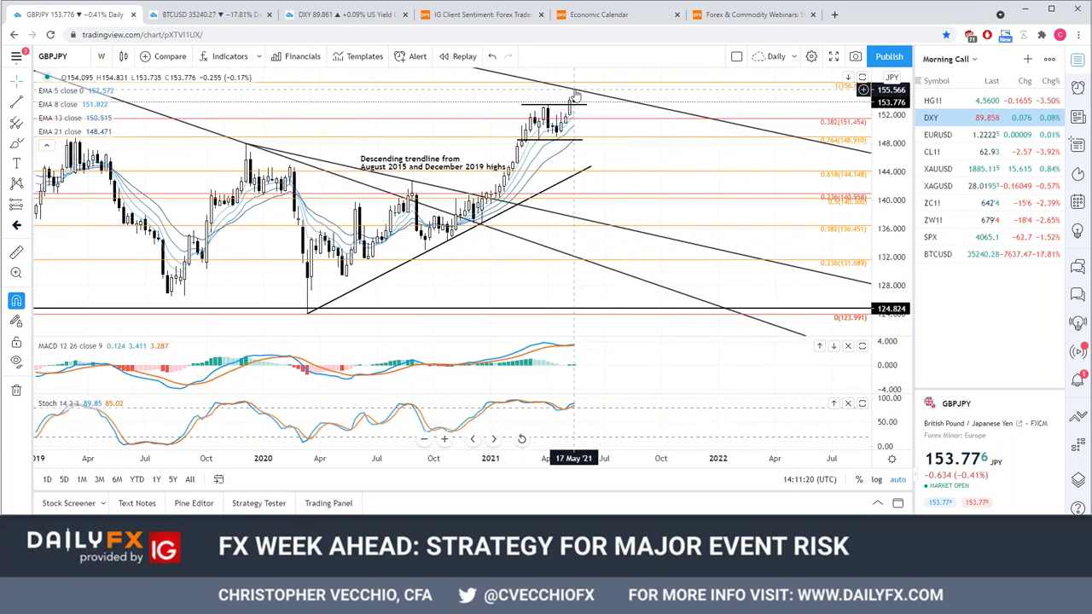
# Return GBPJPY to daily bars (1D), select the rising channel, and zoom out
pyautogui.write('1D')
pyautogui.press('Return')
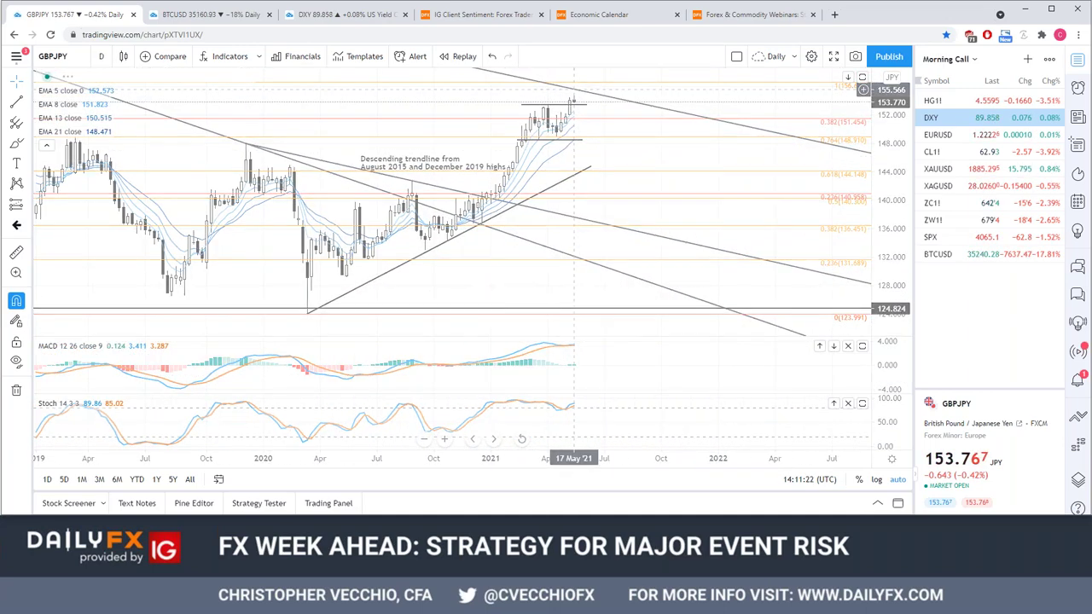
pyautogui.click(589, 90)
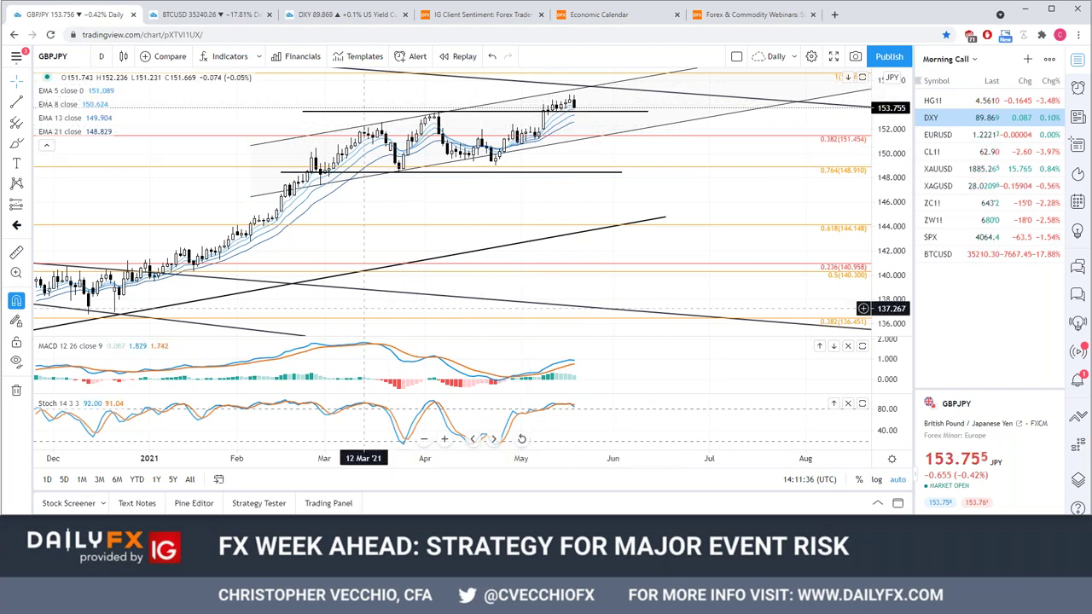
pyautogui.scroll(-3, 271, 428)
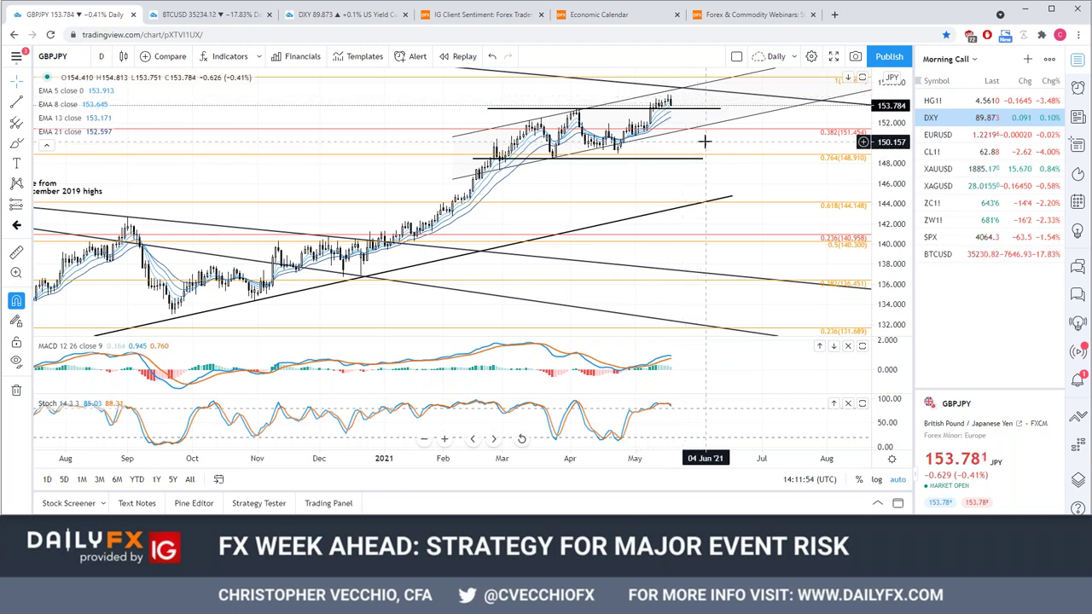
# Switch GBPJPY to monthly bars (1M) and shift the view slightly
pyautogui.write('1M')
pyautogui.press('Return')
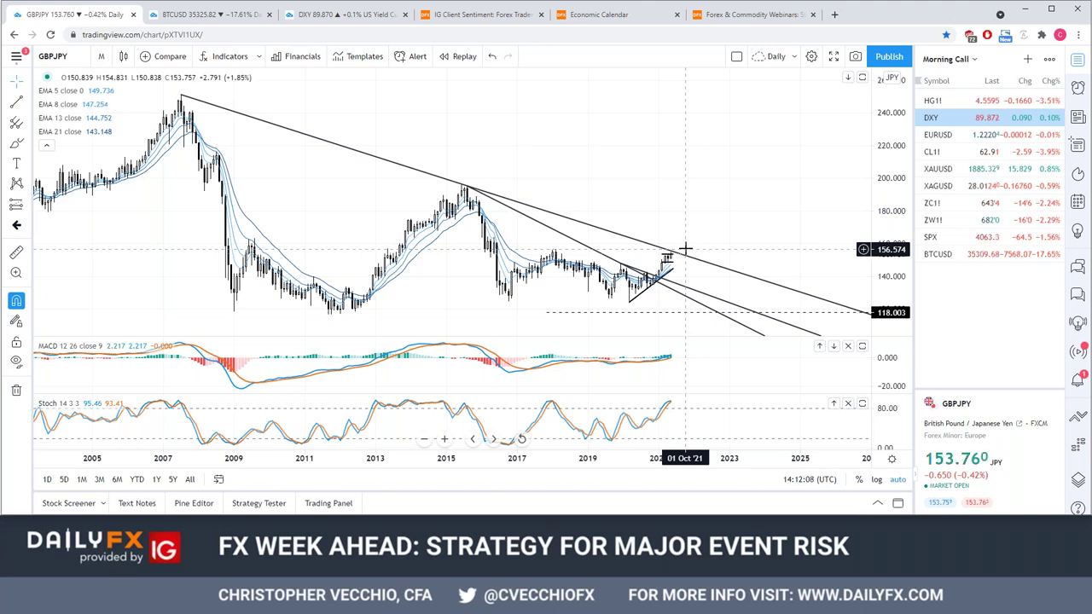
pyautogui.moveTo(708, 249); pyautogui.dragTo(735, 253)
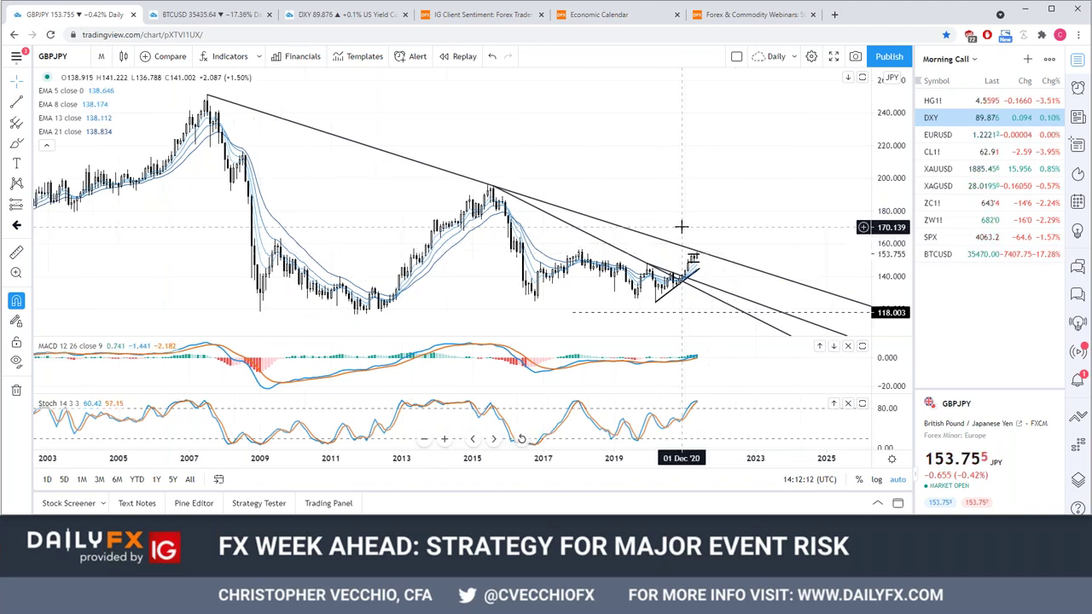
# Put GBPJPY back on daily candles (1D)
pyautogui.write('1D')
pyautogui.press('Return')
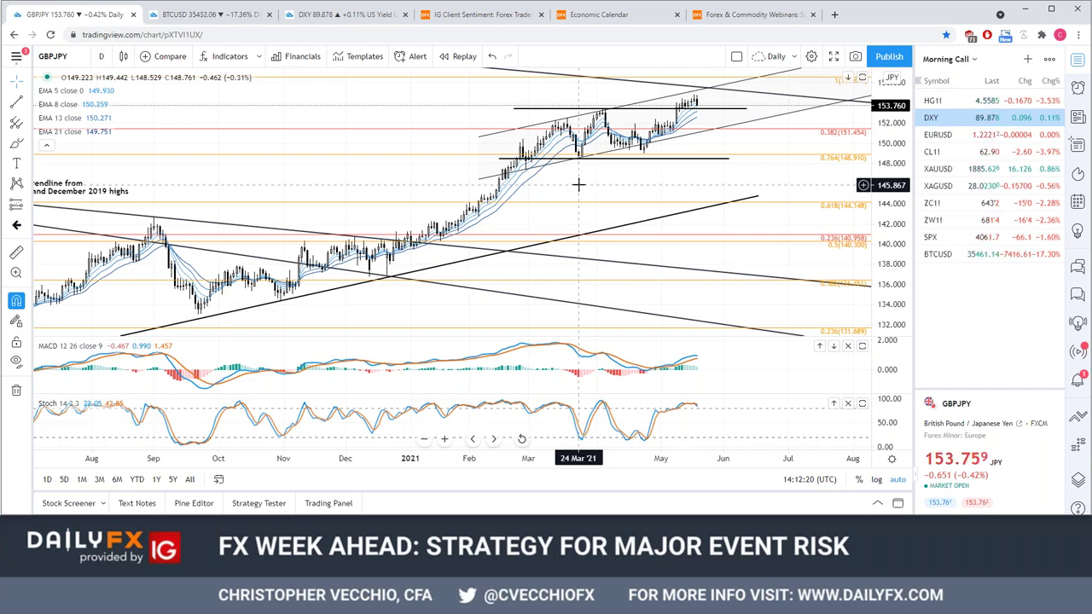
# Load EURJPY on weekly bars and zoom into its long-term triangle from mid-2018 onward
pyautogui.write('EU')
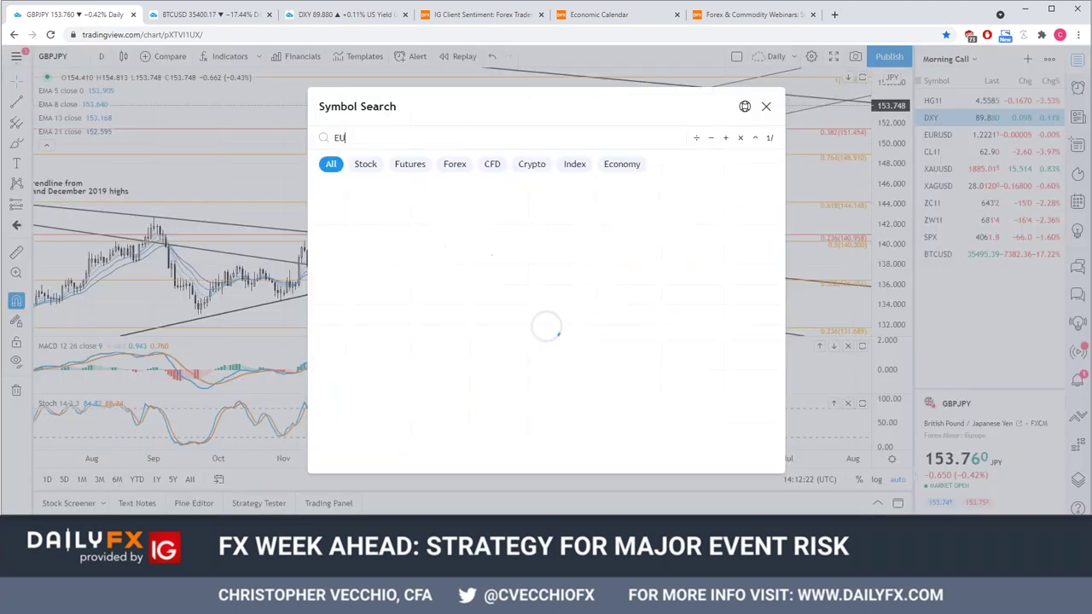
pyautogui.write('RJPY')
pyautogui.press('Return')
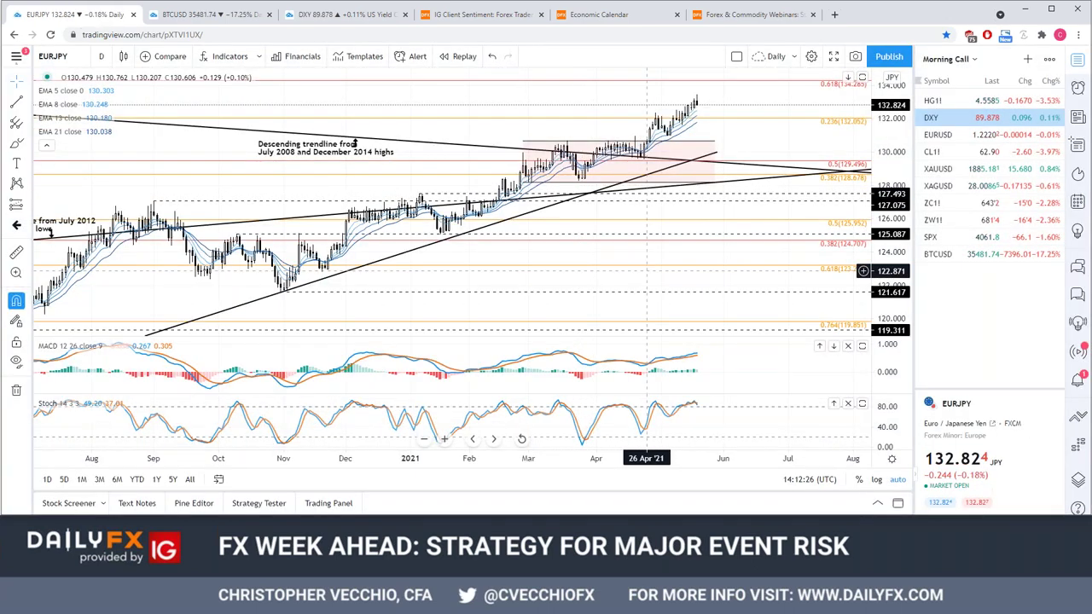
pyautogui.write('1w')
pyautogui.press('Return')
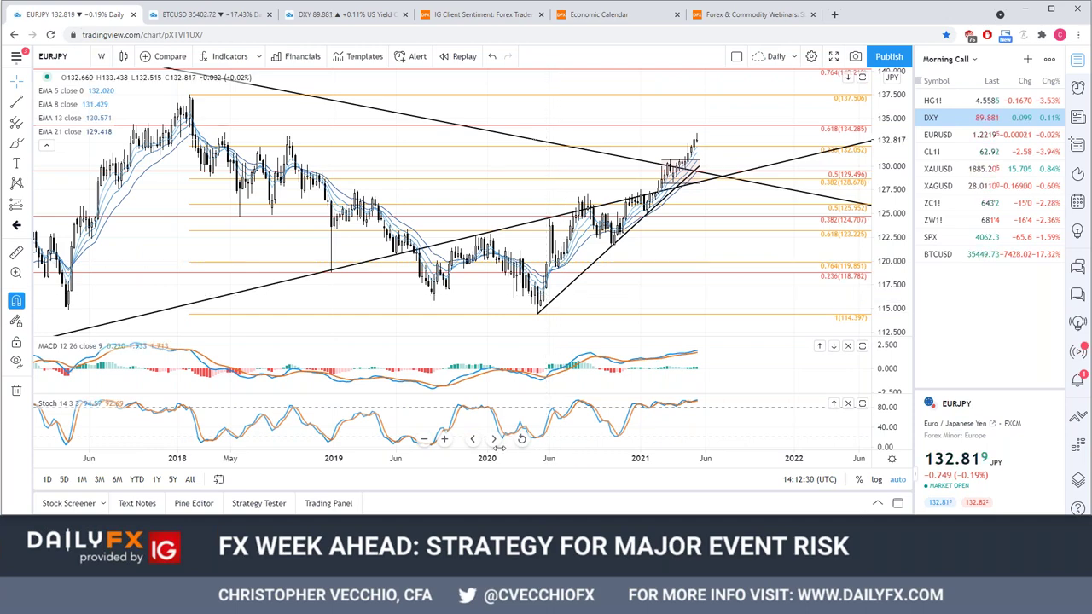
pyautogui.scroll(-5, 658, 434)
pyautogui.scroll(-5, 722, 434)
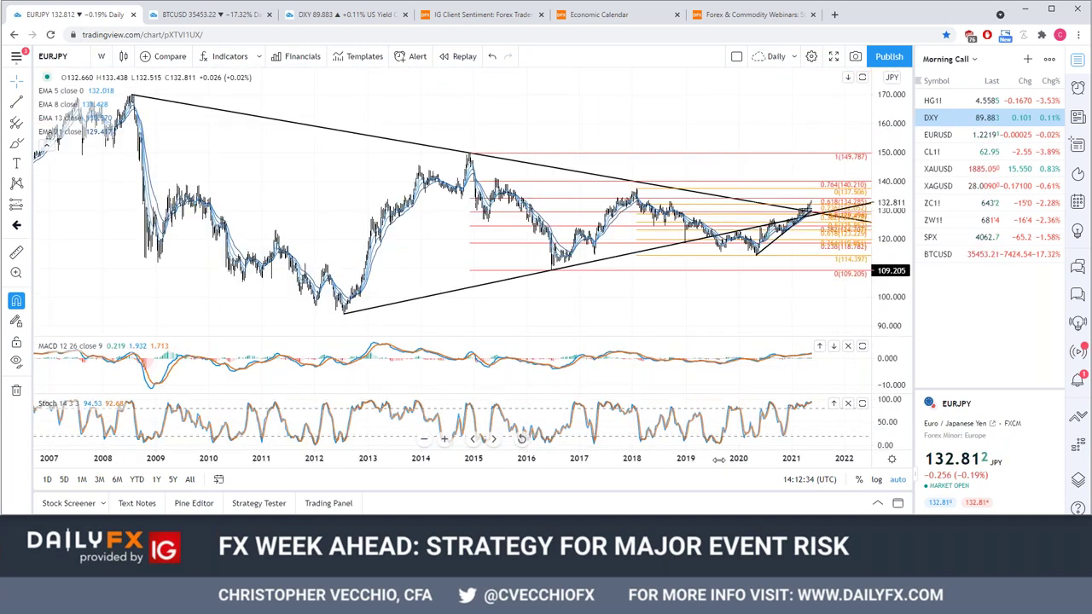
pyautogui.moveTo(704, 460); pyautogui.dragTo(712, 453)
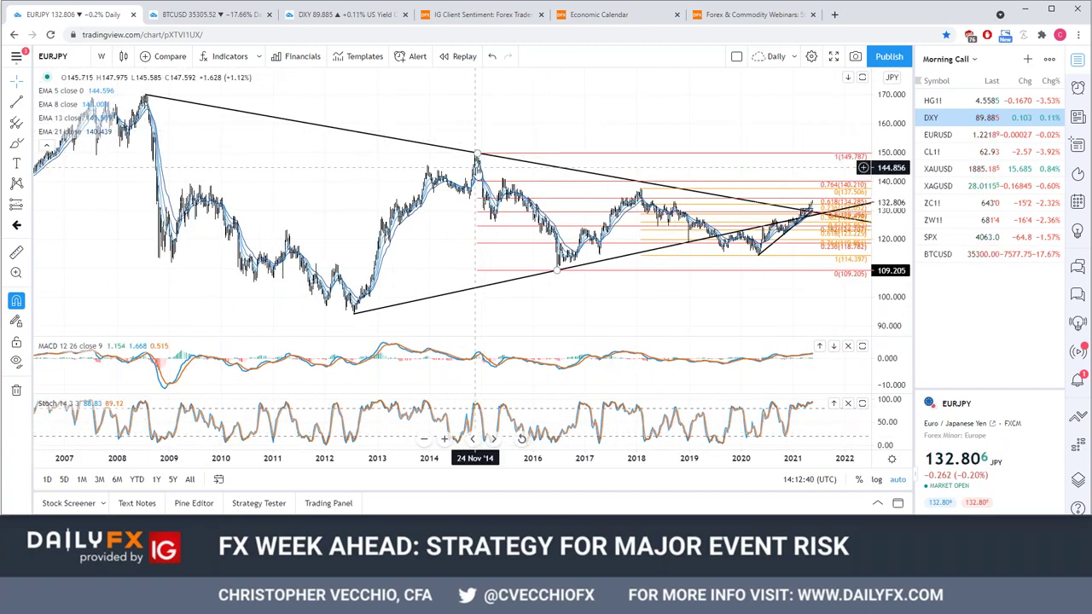
pyautogui.moveTo(751, 451); pyautogui.dragTo(667, 453)
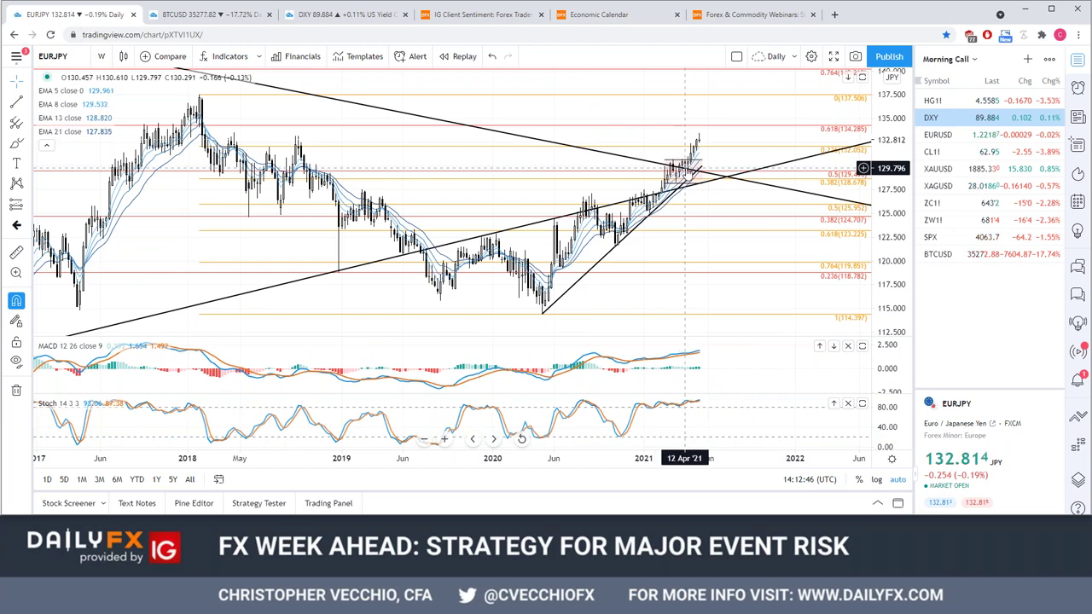
pyautogui.moveTo(701, 453); pyautogui.dragTo(647, 447)
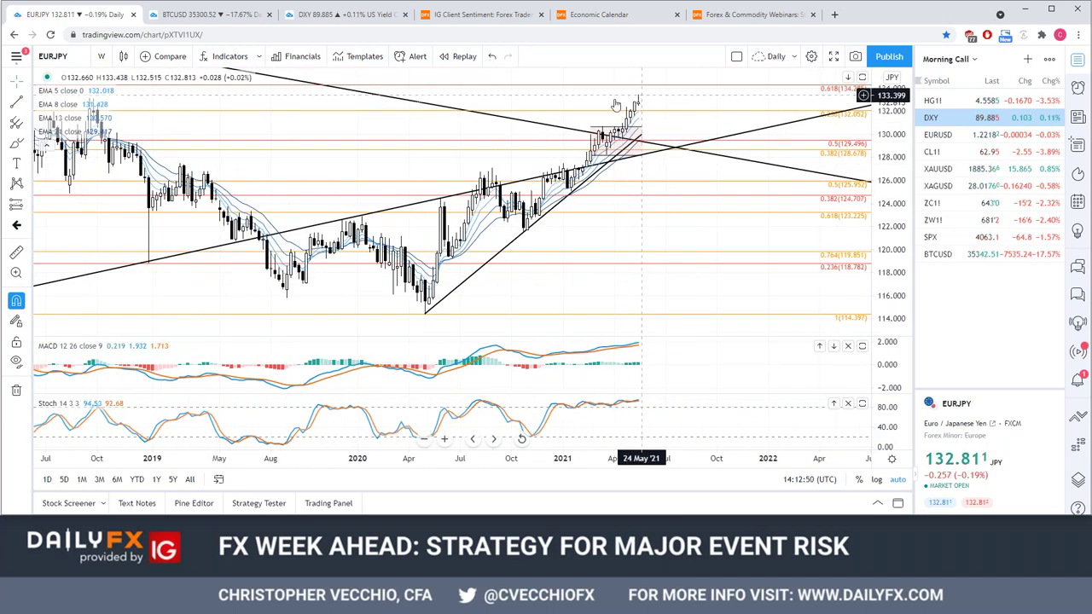
# Return EURJPY to daily bars, nudge the Descending trendline label right, and pan to earlier dates
pyautogui.write('1d')
pyautogui.press('Return')
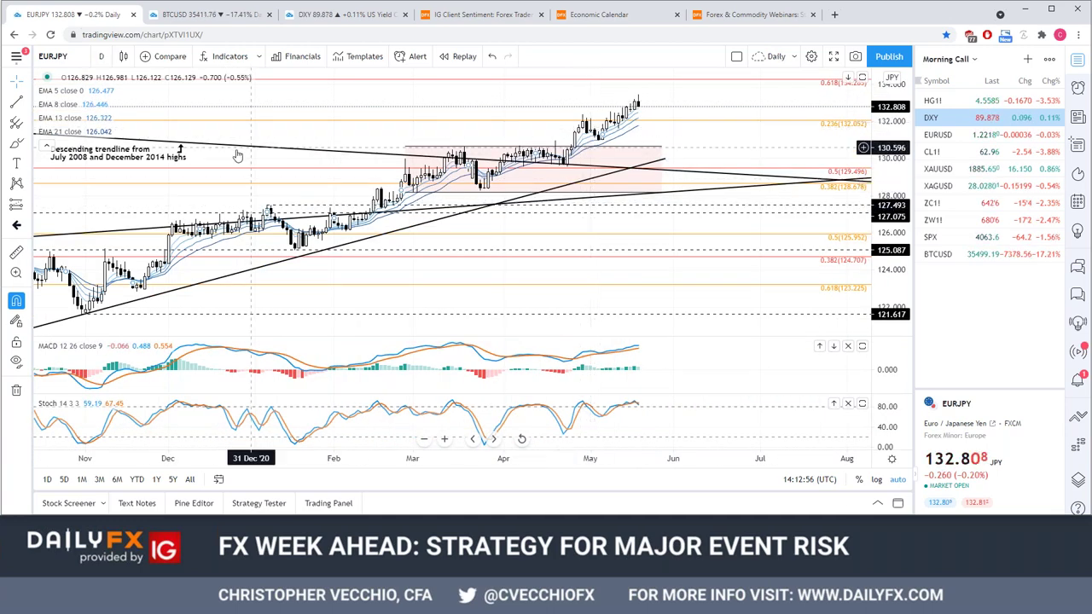
pyautogui.moveTo(144, 151); pyautogui.dragTo(160, 152)
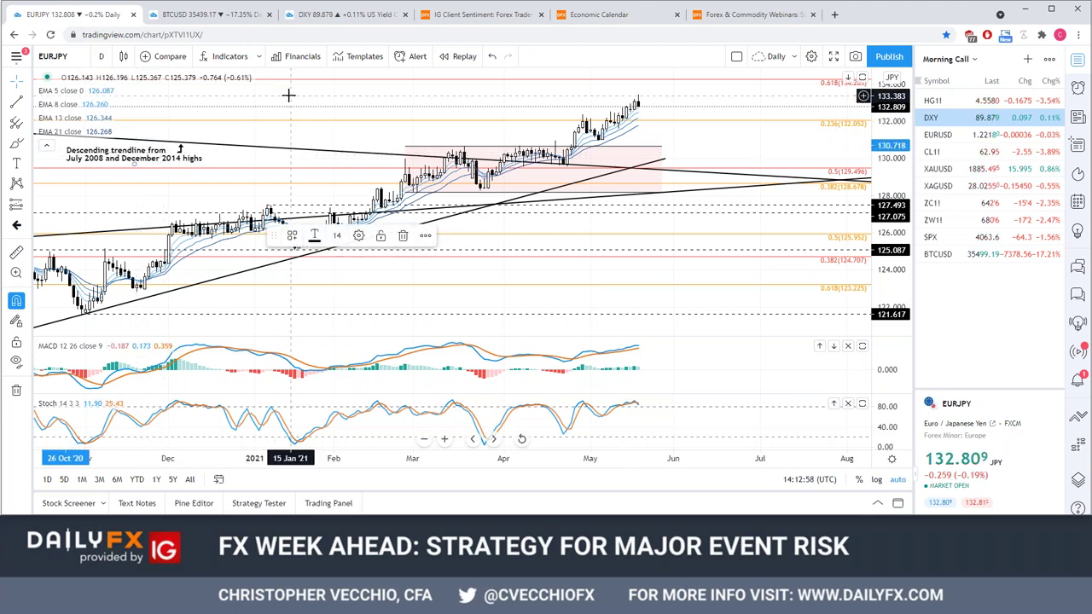
pyautogui.moveTo(381, 102); pyautogui.dragTo(468, 102)
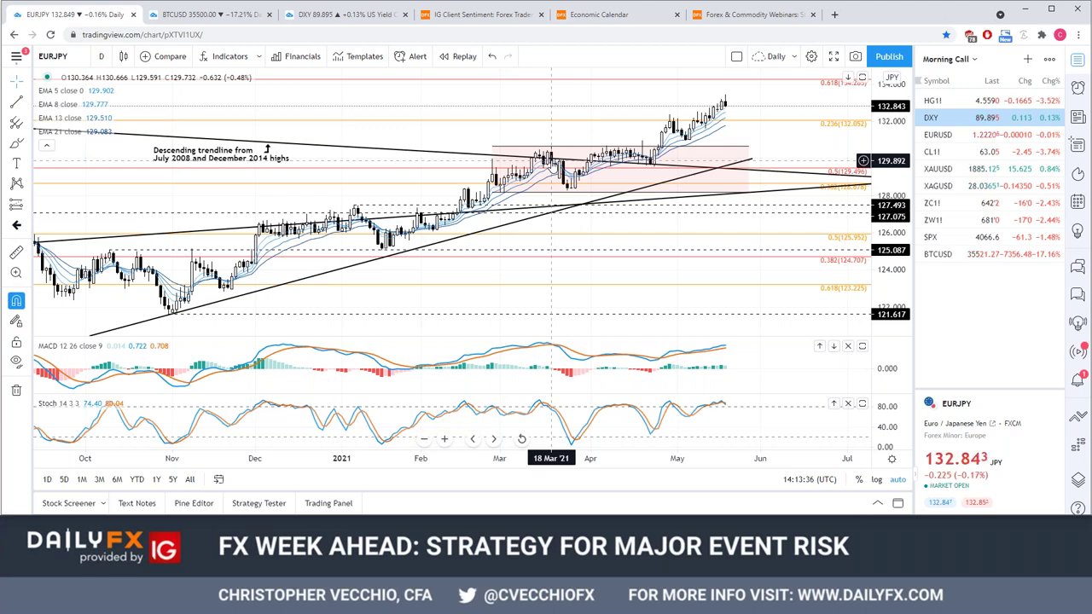
# View EURJPY on monthly bars, then look over the NZDJPY and CADJPY charts
pyautogui.write('1M')
pyautogui.press('Return')
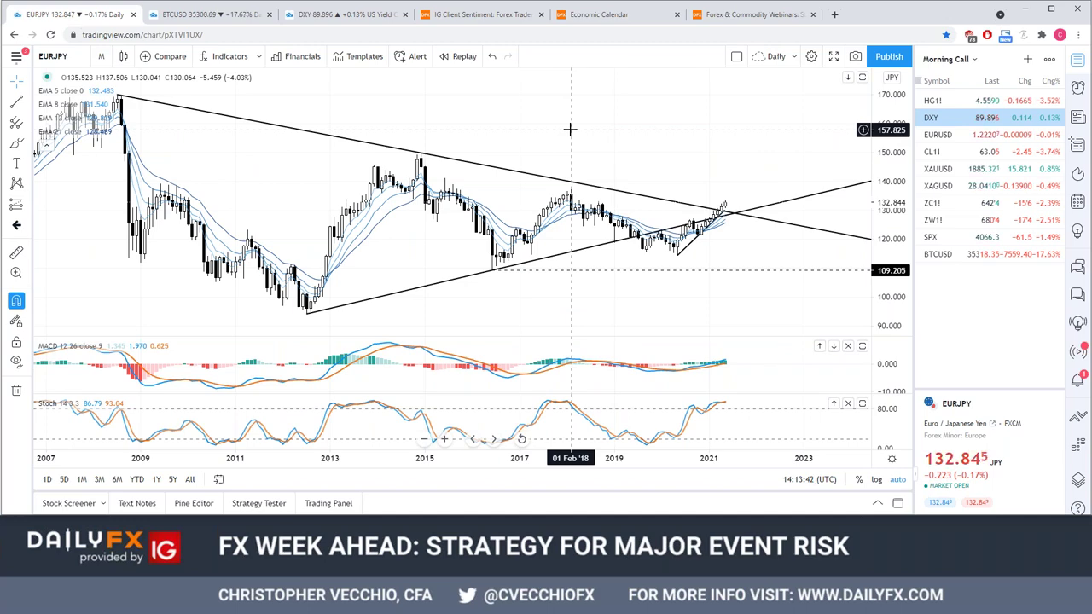
pyautogui.write('nzdjpy')
pyautogui.press('Return')
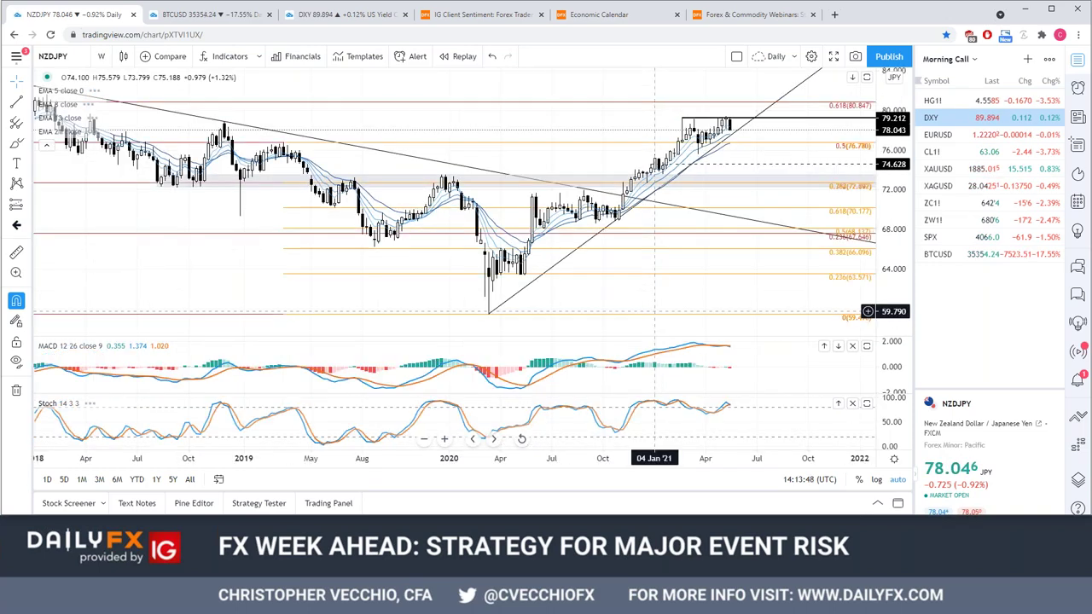
pyautogui.write('cadjpy')
pyautogui.press('Return')
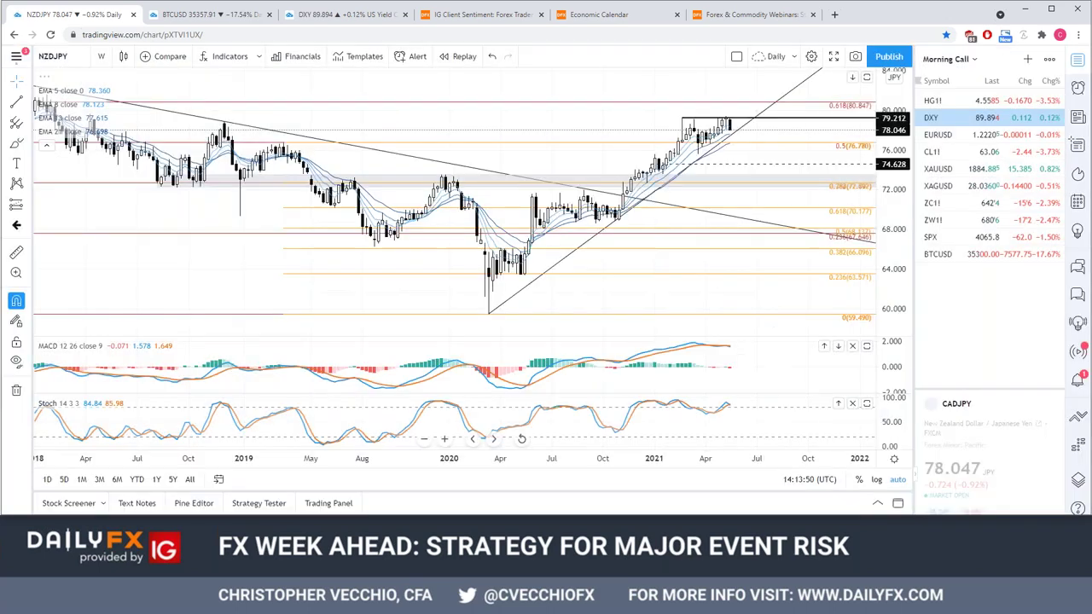
# Check CADJPY on monthly and then daily bars, then load the EURCAD chart
pyautogui.write('1M')
pyautogui.press('Return')
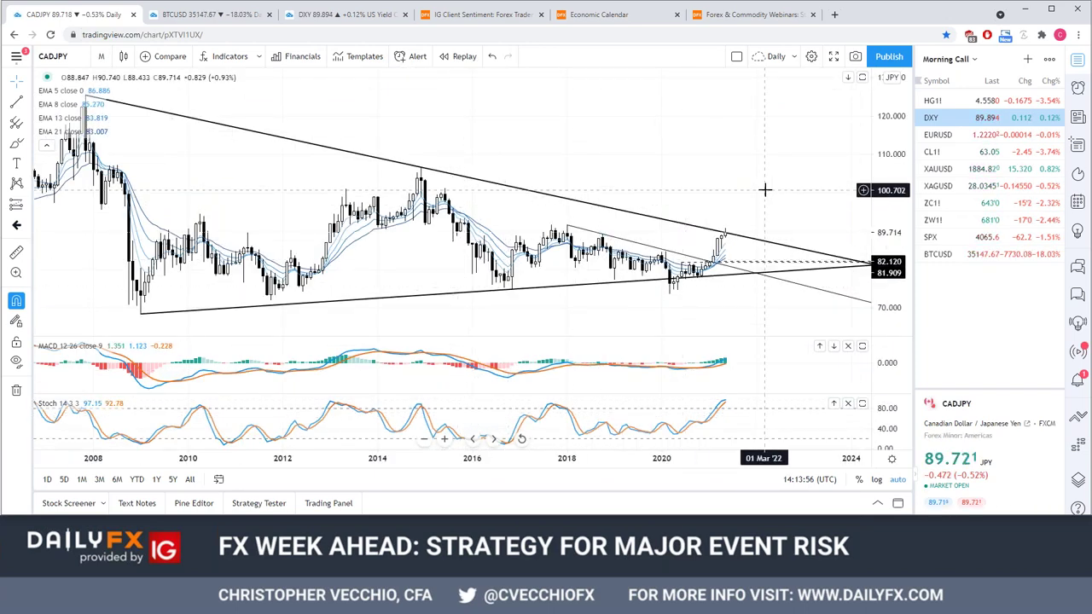
pyautogui.write('1D')
pyautogui.press('Return')
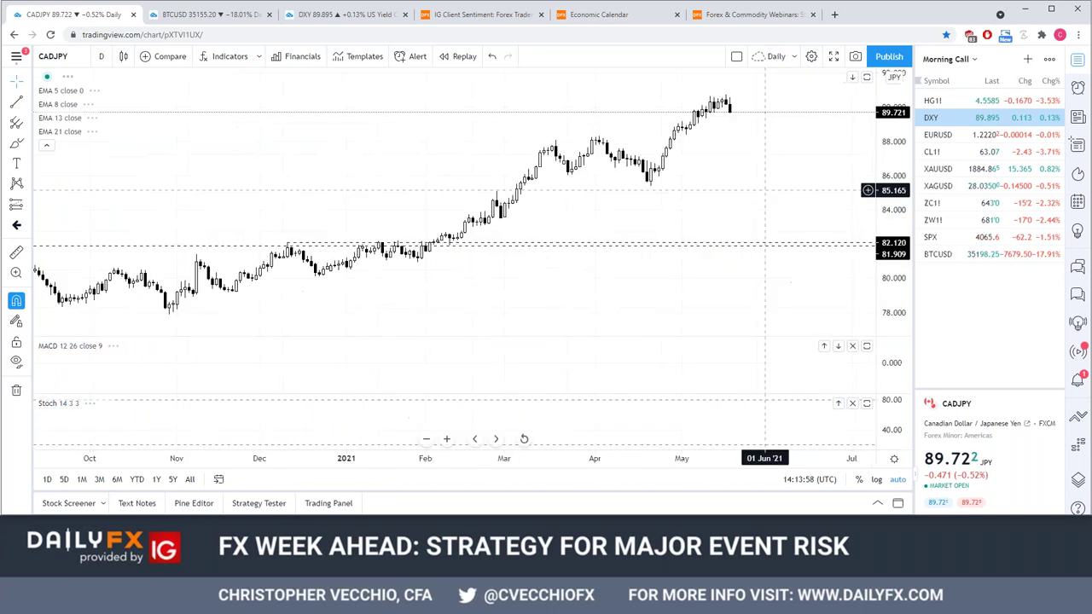
pyautogui.write('EURCAD')
pyautogui.press('Return')
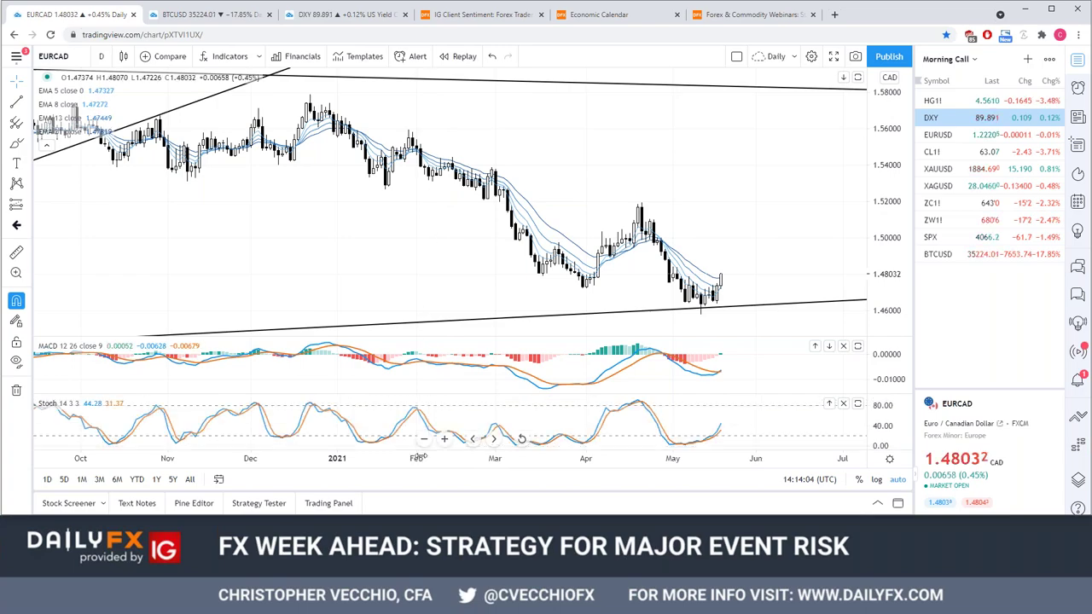
# Zoom the EURCAD daily chart in and partly back out
pyautogui.scroll(-3, 418, 457)
pyautogui.scroll(-3, 708, 458)
pyautogui.scroll(-2, 725, 458)
pyautogui.scroll(-2, 724, 458)
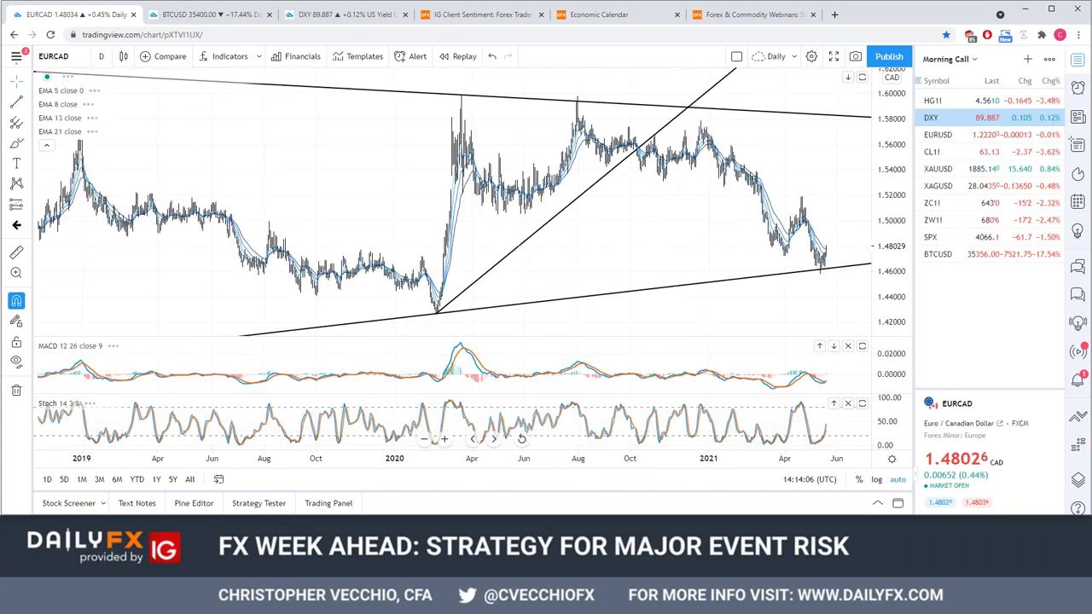
pyautogui.scroll(2, 560, 458)
pyautogui.scroll(3, 560, 458)
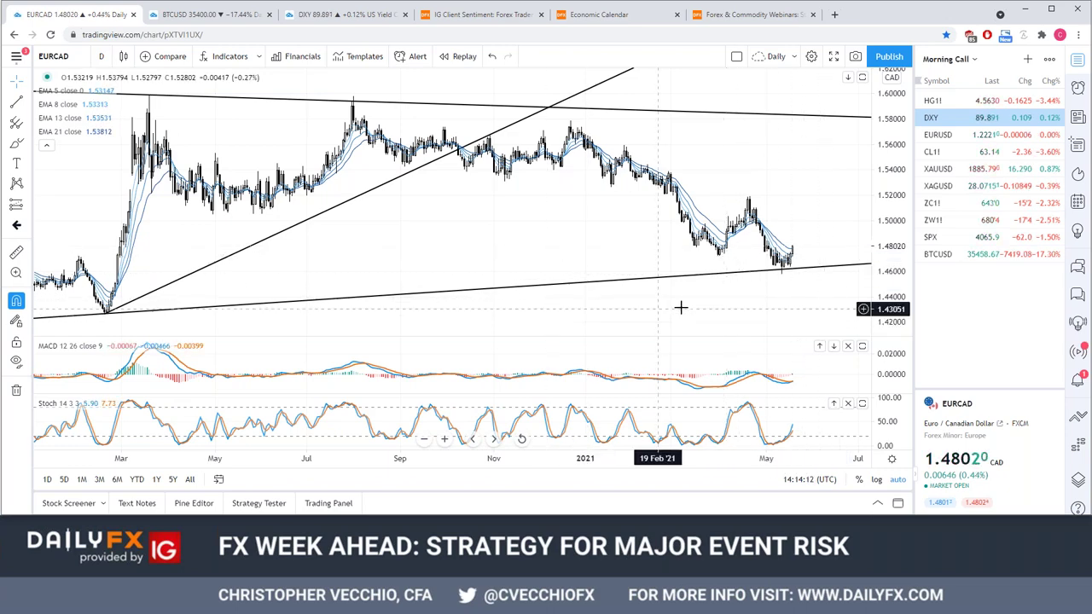
# Switch EURCAD to weekly bars and zoom to roughly 2000–2020, focusing on recent price action
pyautogui.write('1w')
pyautogui.press('Return')
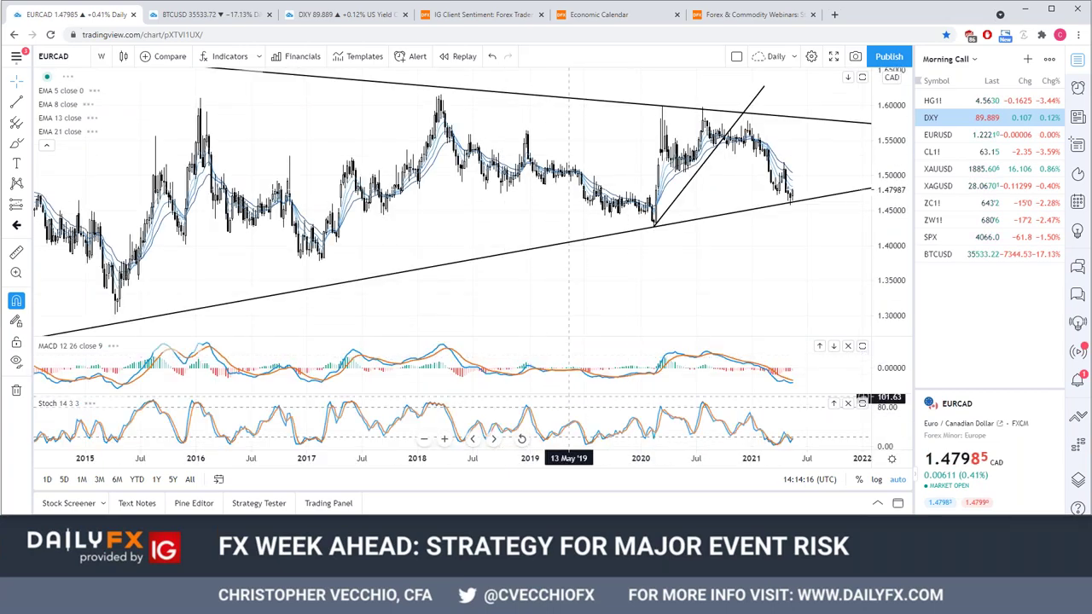
pyautogui.scroll(-3, 627, 453)
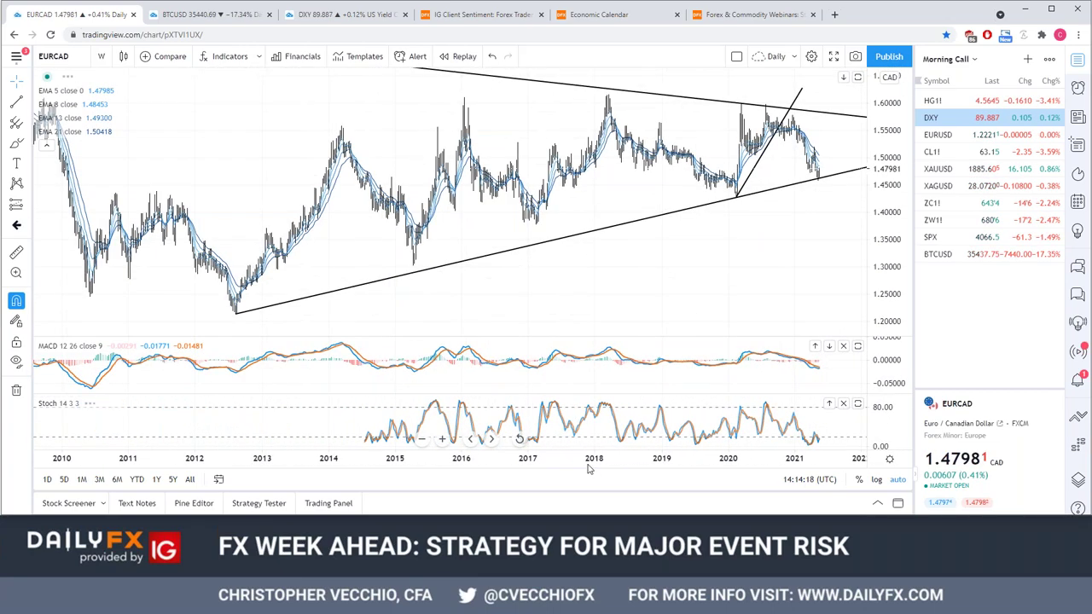
pyautogui.scroll(-3, 627, 453)
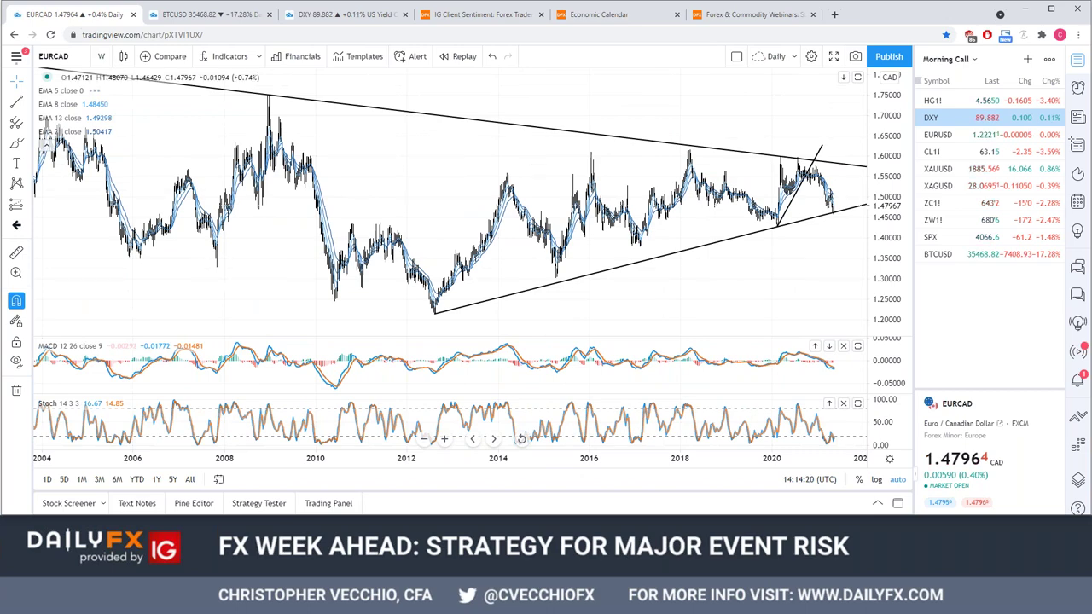
pyautogui.scroll(-3, 627, 453)
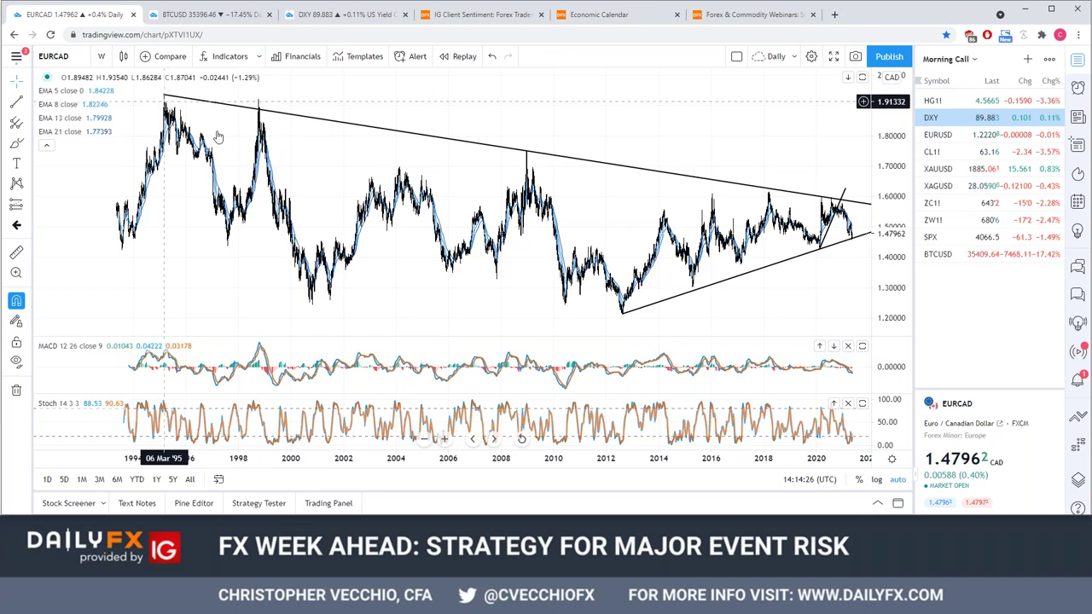
pyautogui.moveTo(597, 458); pyautogui.dragTo(522, 452)
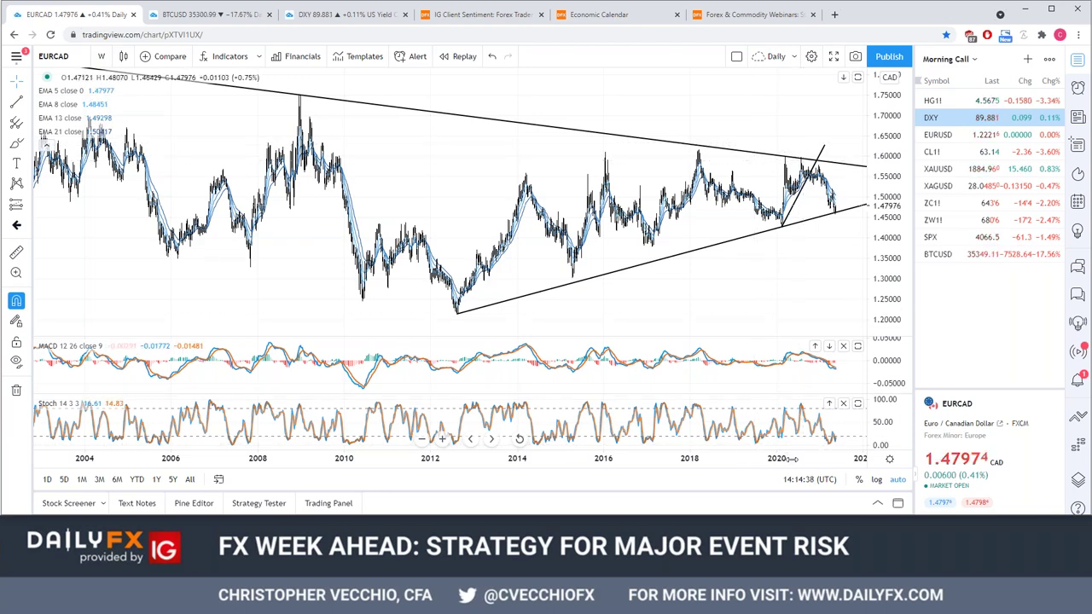
pyautogui.scroll(2, 802, 161)
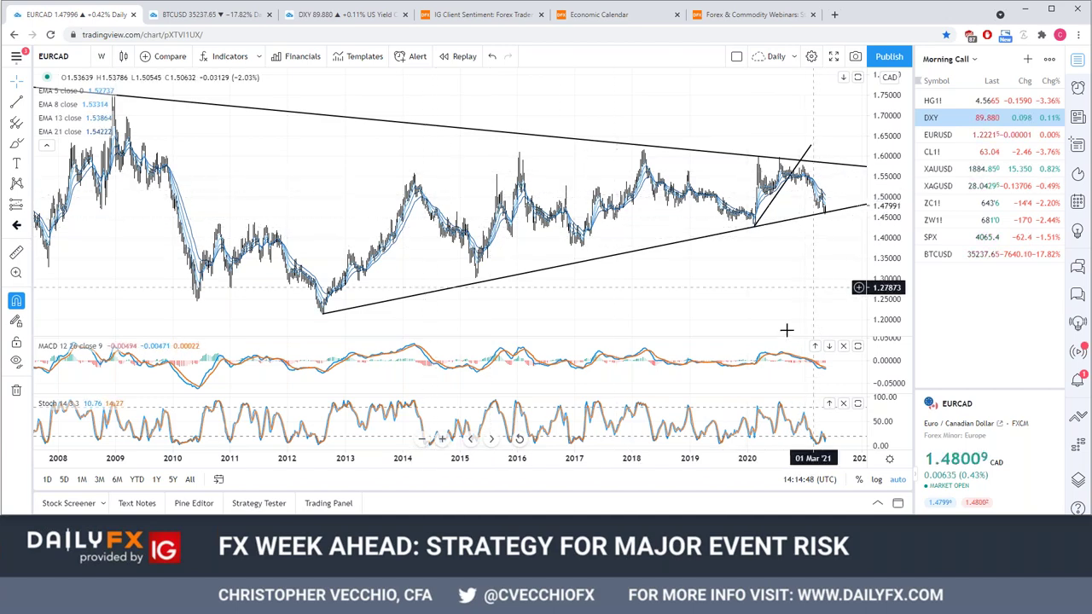
pyautogui.scroll(5, 756, 462)
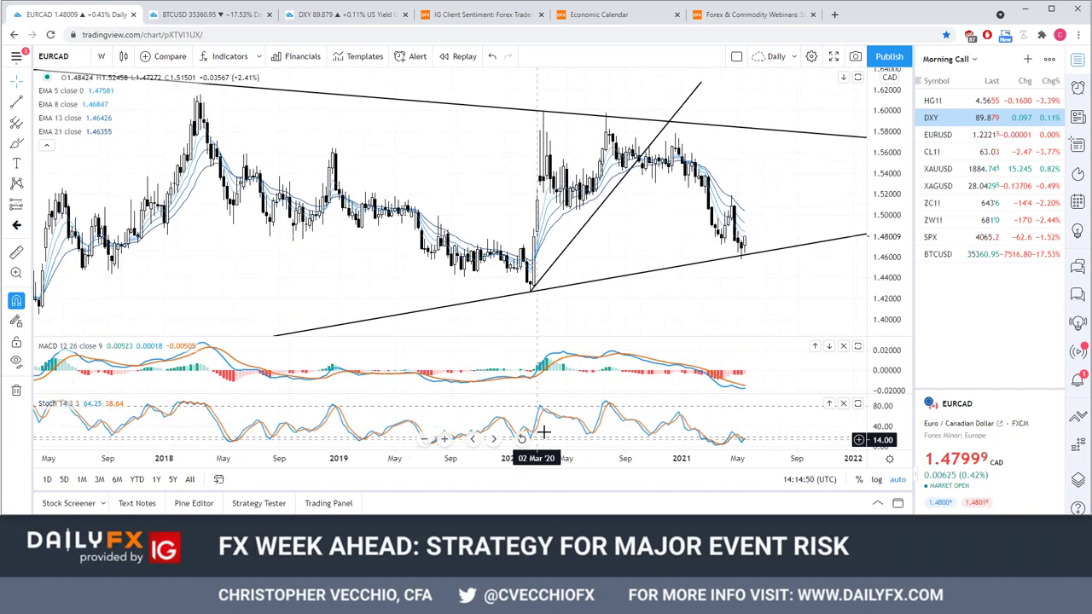
# Select and release the lower rising trendline, then switch EURCAD to daily bars
pyautogui.click(741, 256)
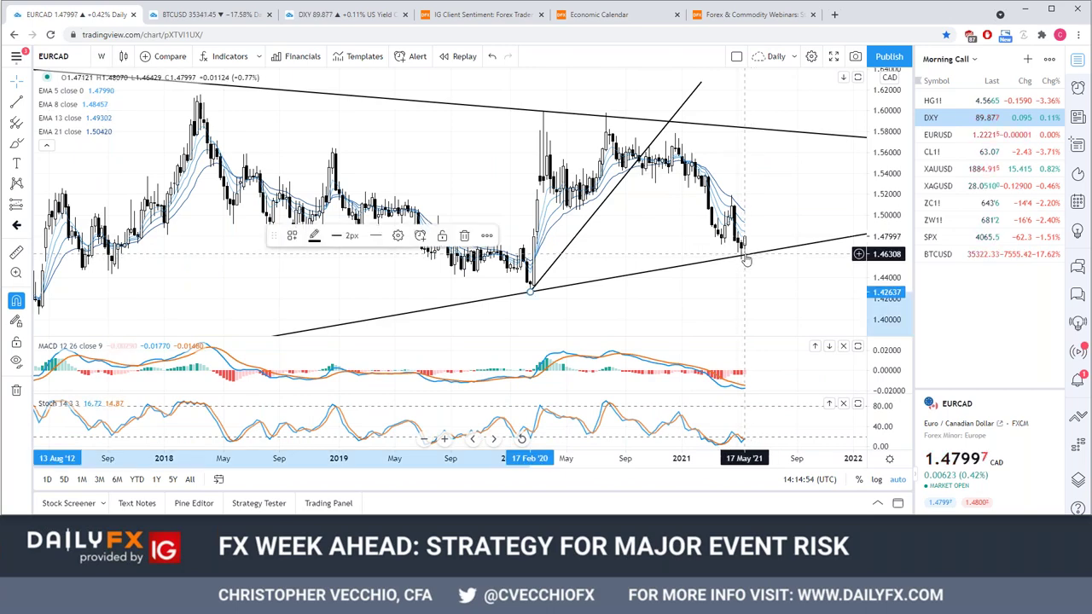
pyautogui.click(754, 281)
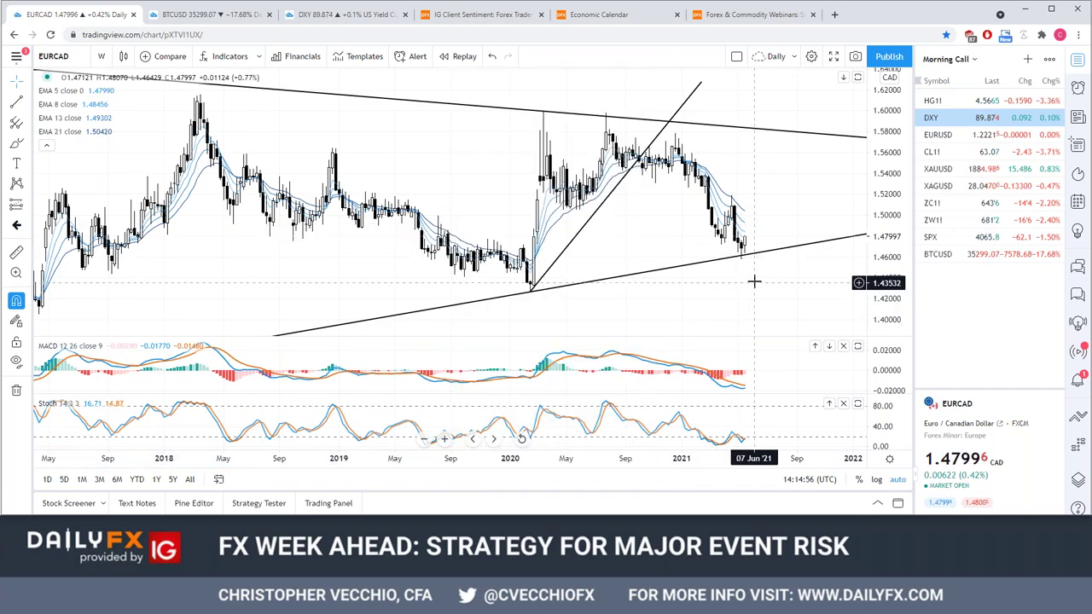
pyautogui.write('1D')
pyautogui.press('Return')
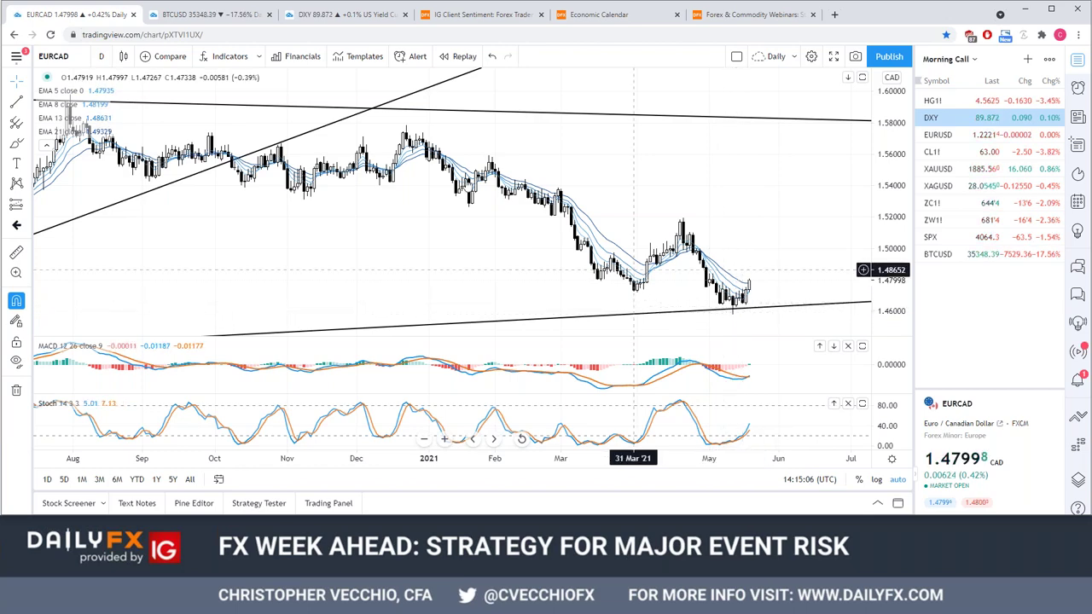
# Draw a falling trendline from the December 2020 high through the April high
pyautogui.click(17, 102)
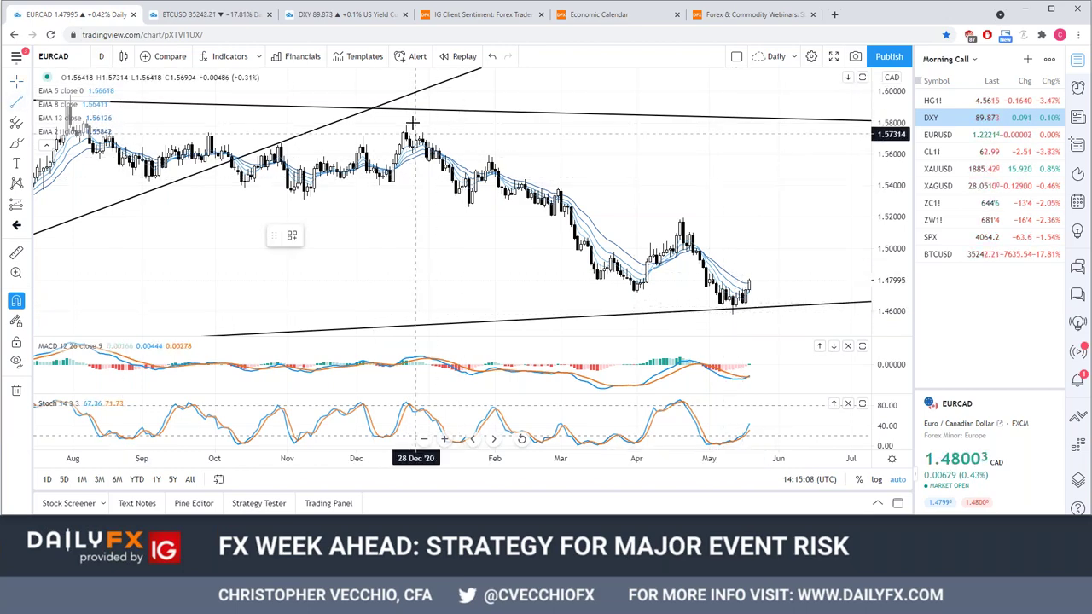
pyautogui.moveTo(406, 126); pyautogui.dragTo(871, 279)
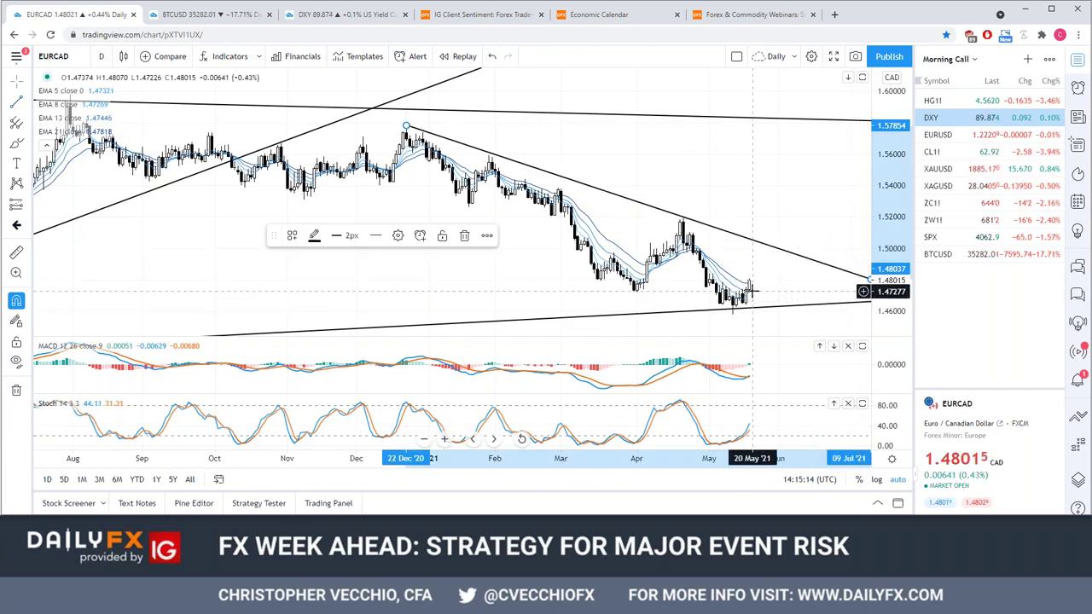
pyautogui.click(768, 286)
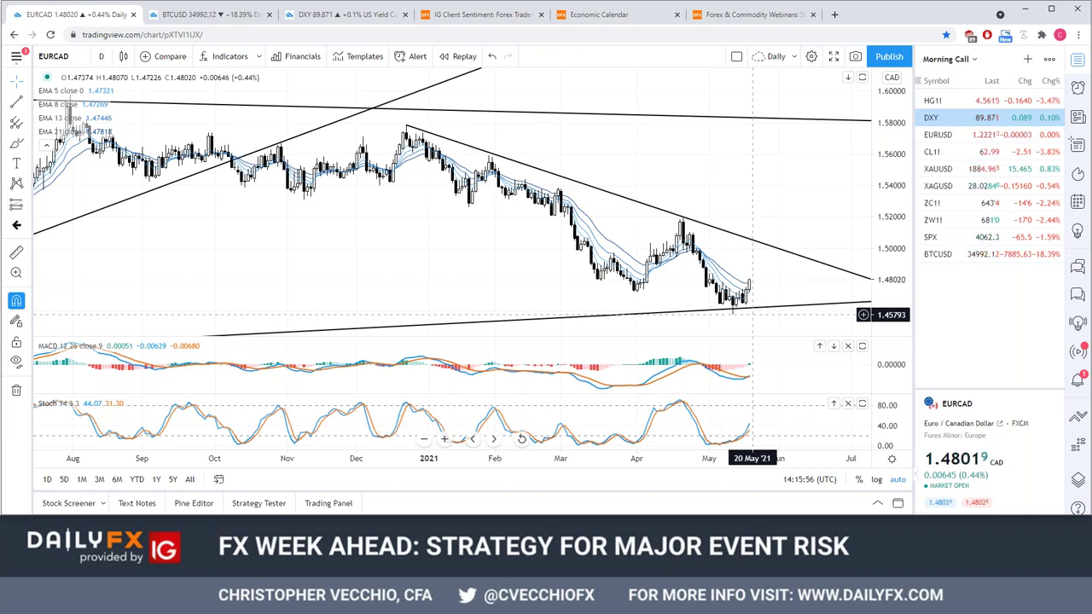
# Load the CL1! crude oil chart and lower the short descending trendline's right end to steepen it
pyautogui.write('cl1!')
pyautogui.press('Return')
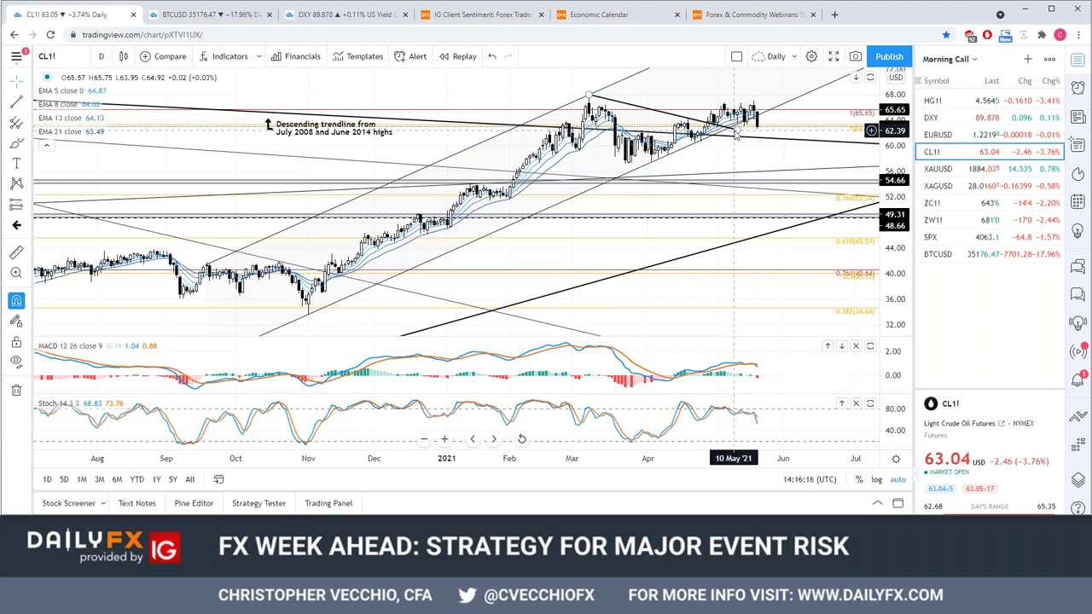
pyautogui.click(739, 132)
pyautogui.moveTo(877, 142); pyautogui.dragTo(878, 161)
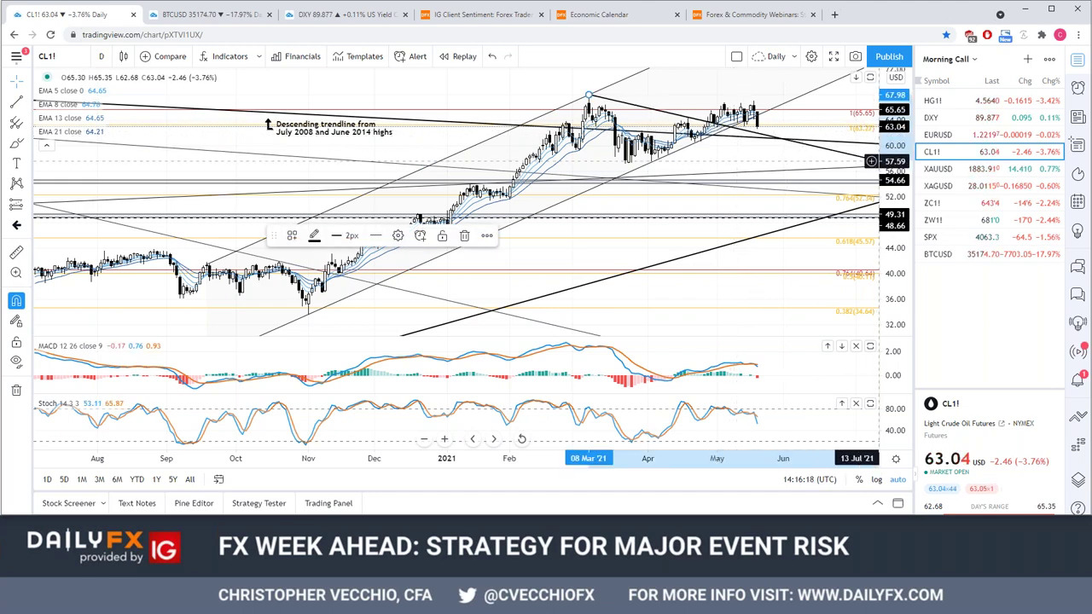
pyautogui.moveTo(474, 97); pyautogui.dragTo(555, 97)
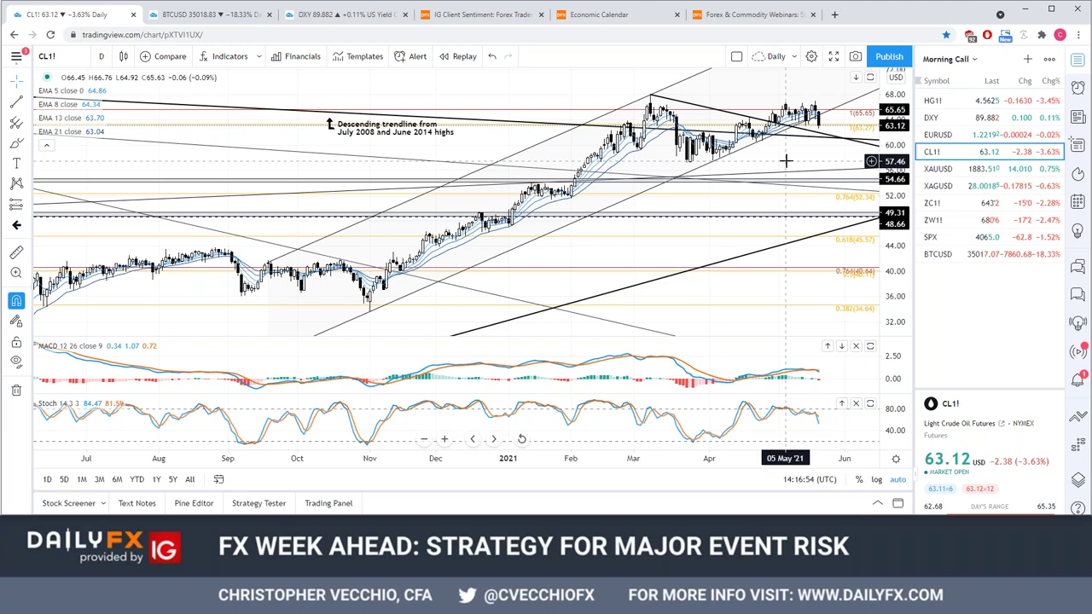
# Switch CL1! to weekly bars, zoom out, and pan back through the history to 2008
pyautogui.write('1W')
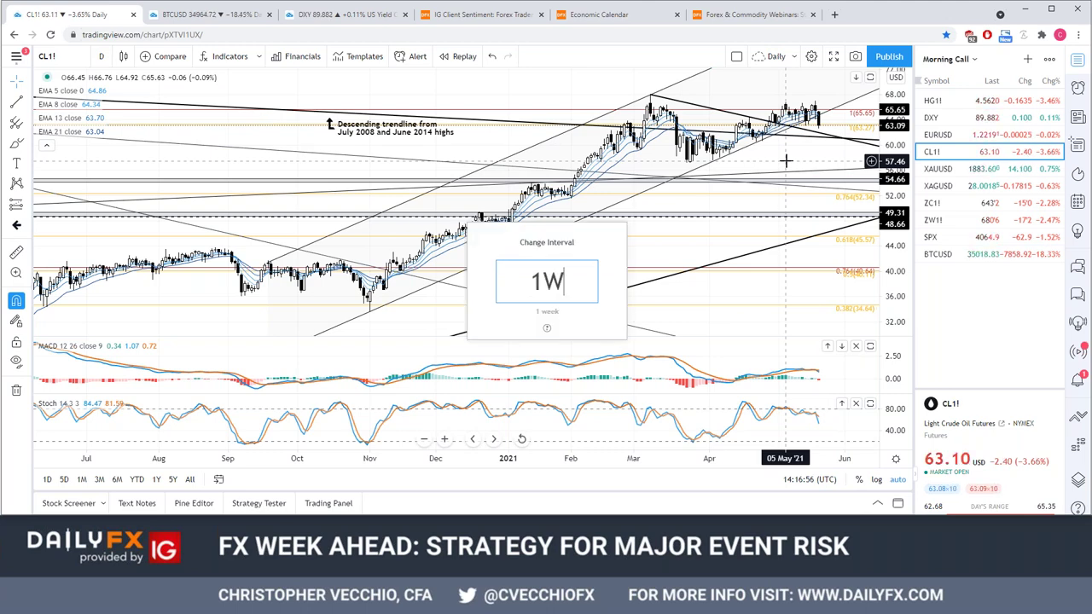
pyautogui.press('Return')
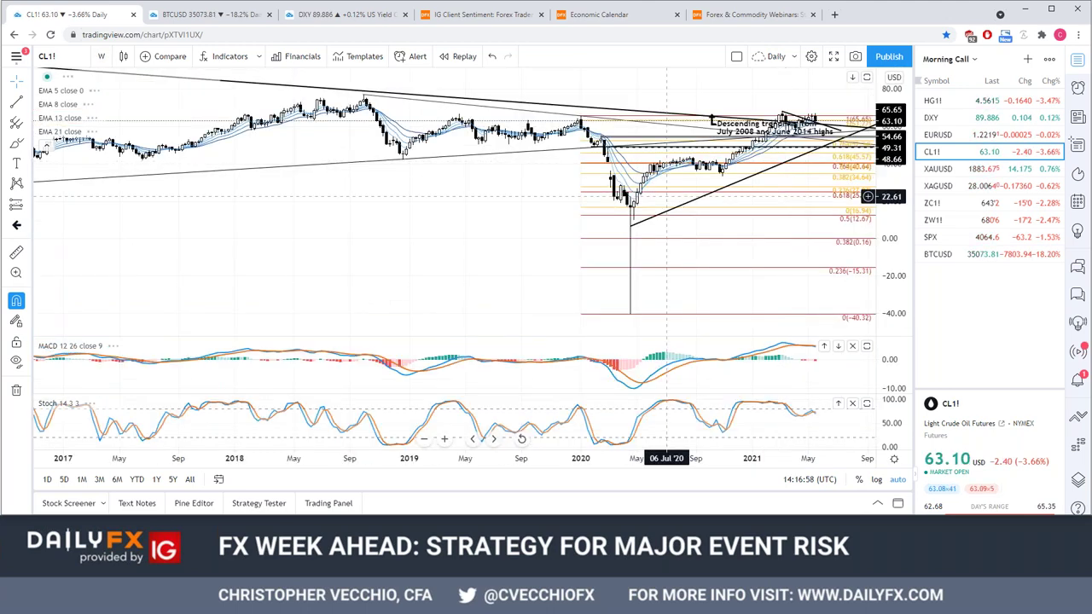
pyautogui.scroll(-2, 531, 426)
pyautogui.scroll(-1, 586, 428)
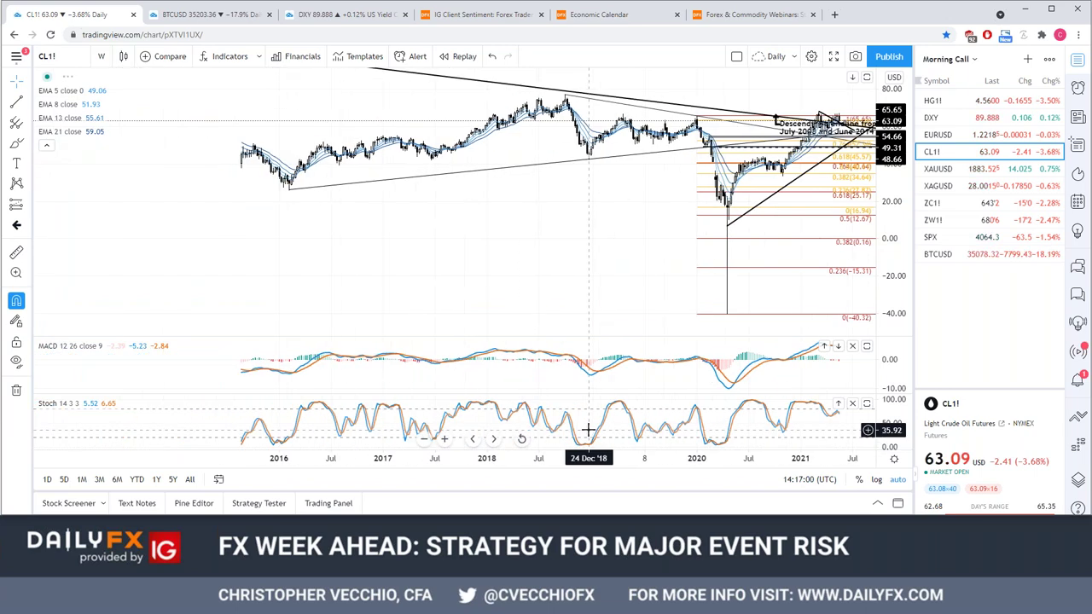
pyautogui.scroll(-2, 588, 430)
pyautogui.scroll(-2, 588, 435)
pyautogui.scroll(-2, 615, 443)
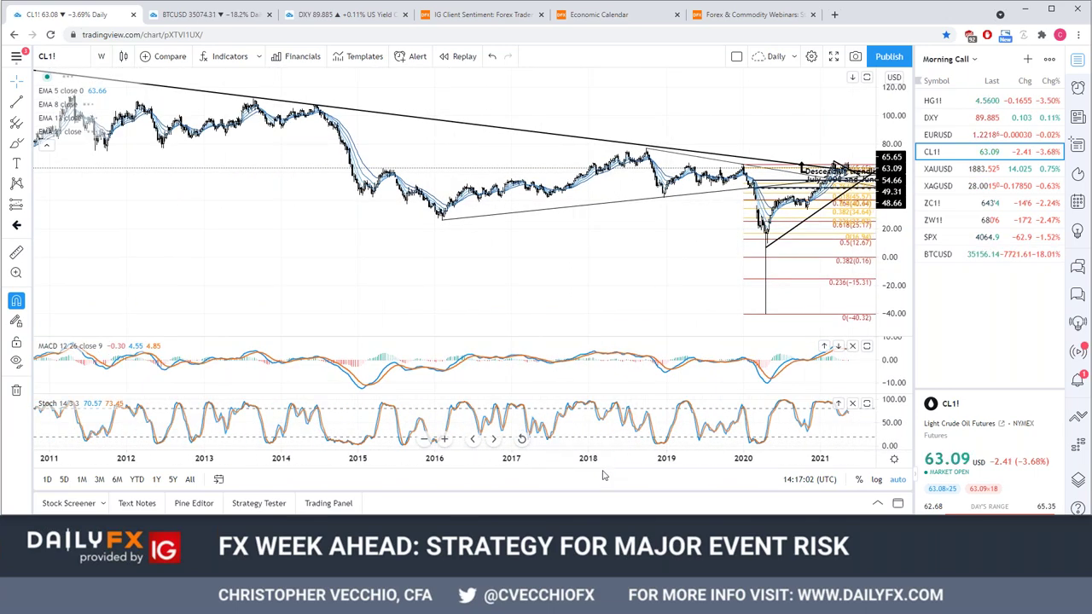
pyautogui.scroll(-2, 653, 455)
pyautogui.scroll(-2, 687, 454)
pyautogui.scroll(2, 670, 456)
pyautogui.scroll(1, 665, 453)
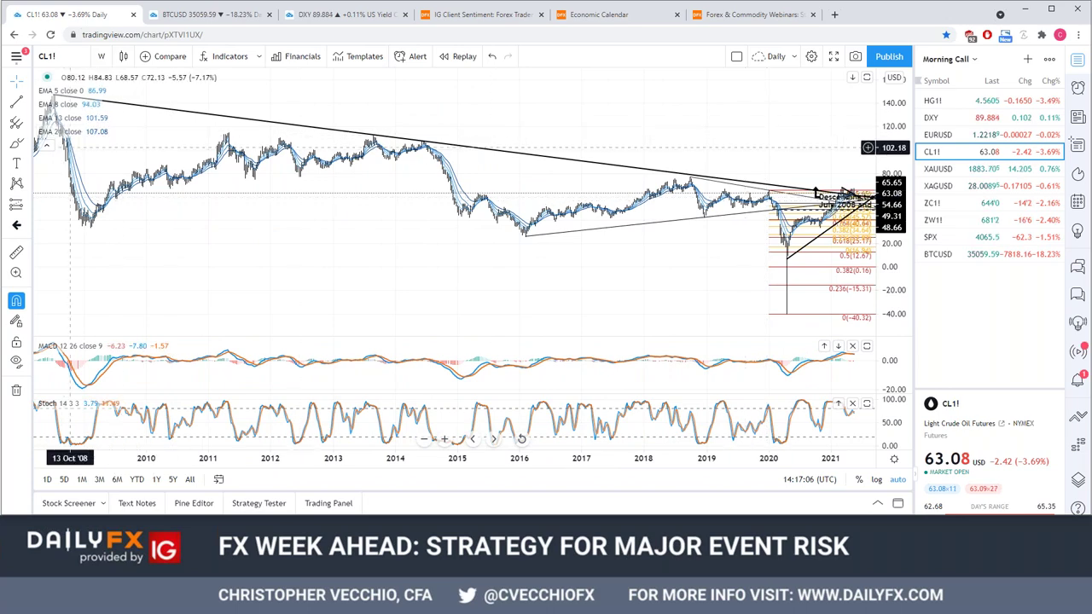
pyautogui.moveTo(648, 273)
pyautogui.mouseDown()
pyautogui.moveTo(566, 264)
pyautogui.moveTo(751, 275)
pyautogui.mouseUp()
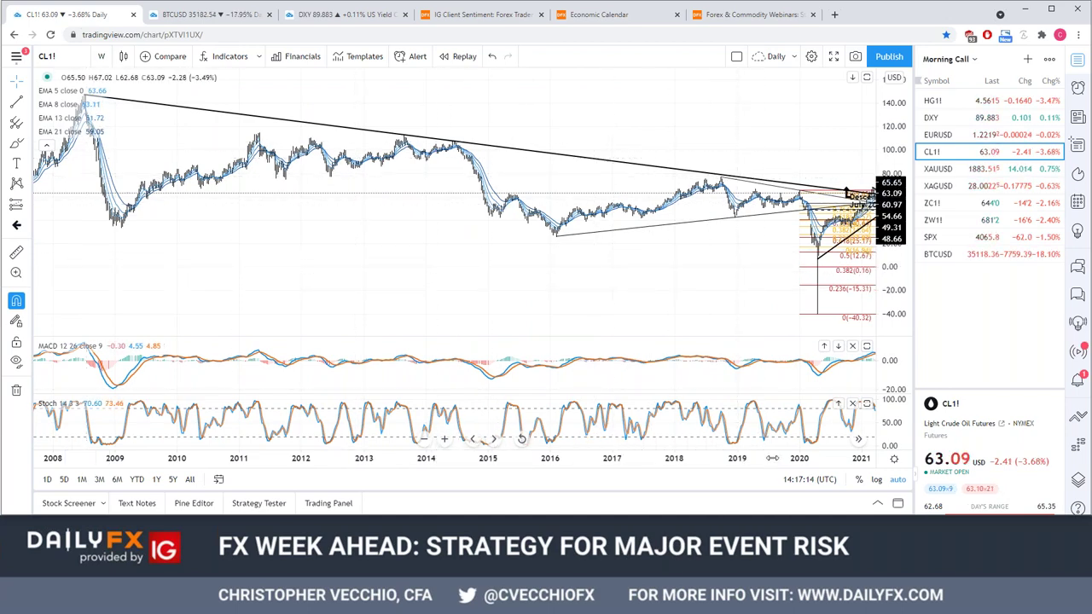
pyautogui.scroll(5, 762, 458)
# Return CL1! to daily bars, leaving empty space right of the latest bars
pyautogui.write('1D')
pyautogui.press('Return')
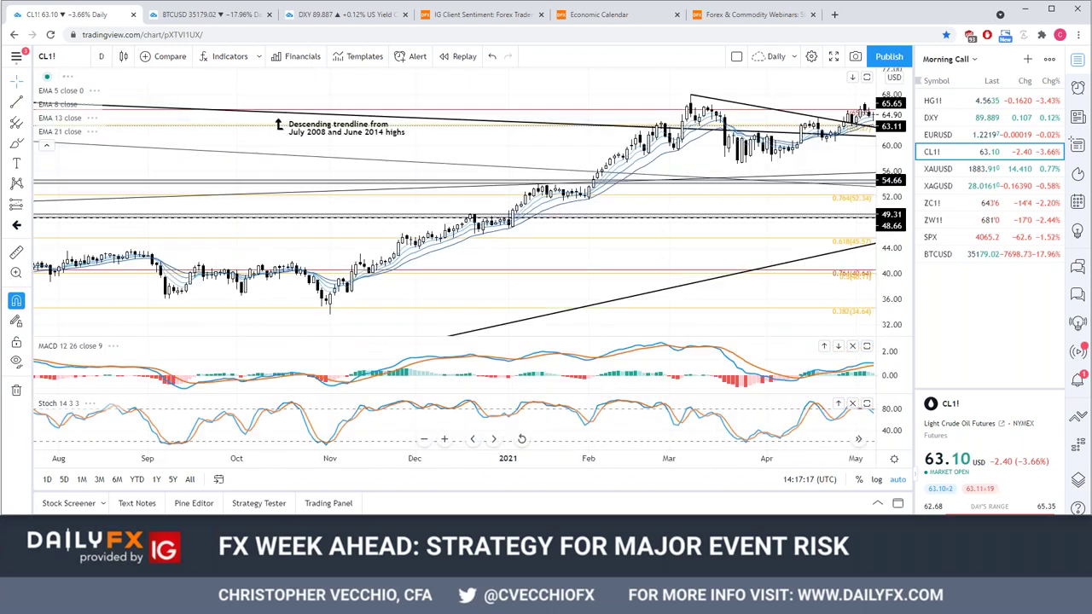
pyautogui.moveTo(532, 86); pyautogui.dragTo(409, 87)
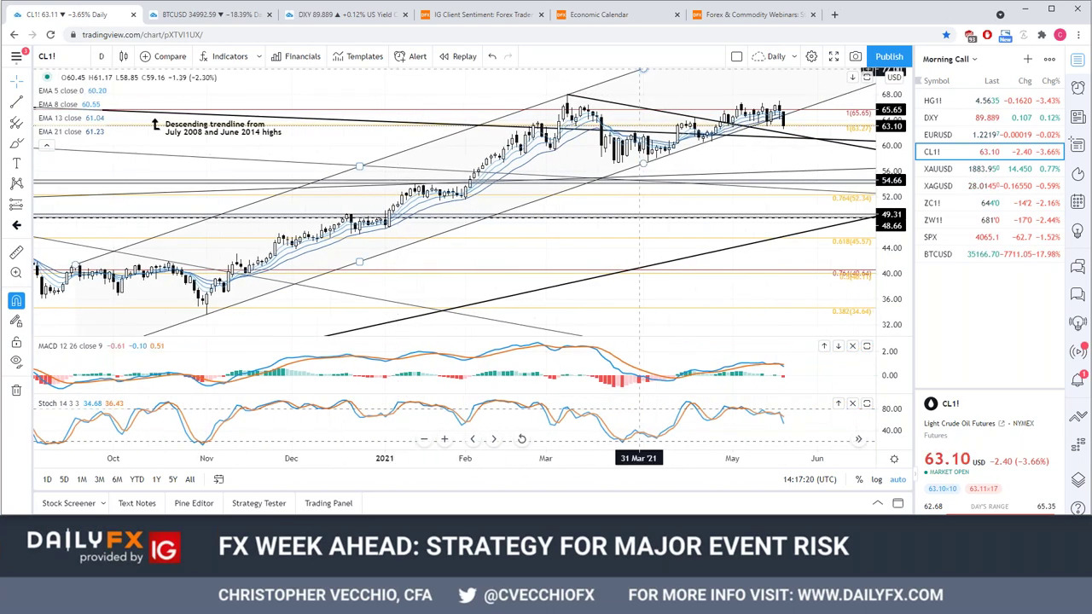
# Style the long descending 2008–2014 trendline red at the thickest width
pyautogui.doubleClick(362, 126)
pyautogui.click(538, 150)
pyautogui.click(520, 184)
pyautogui.click(626, 357)
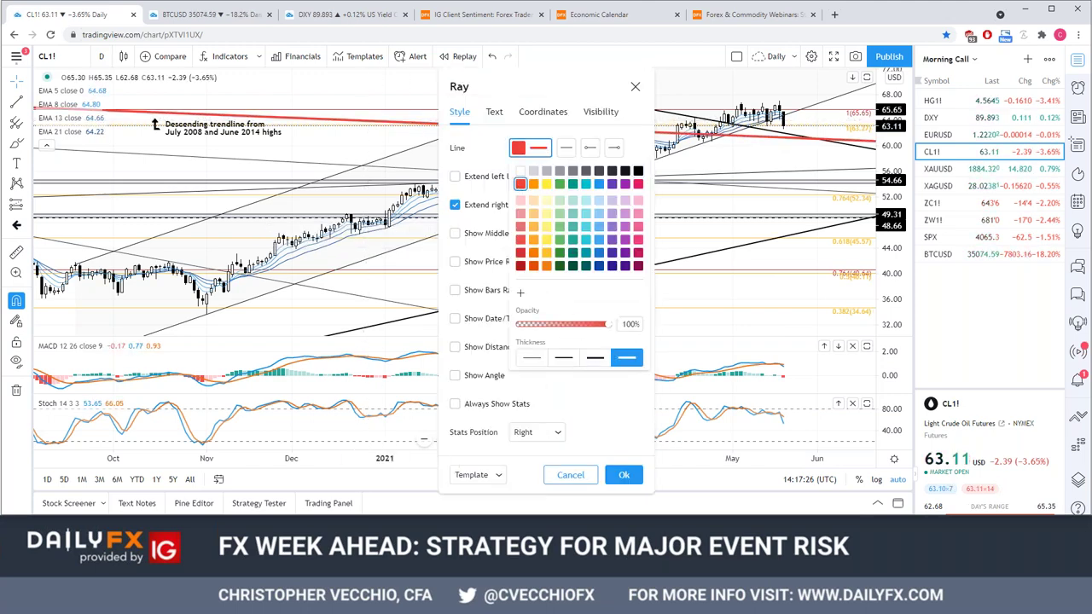
pyautogui.click(624, 475)
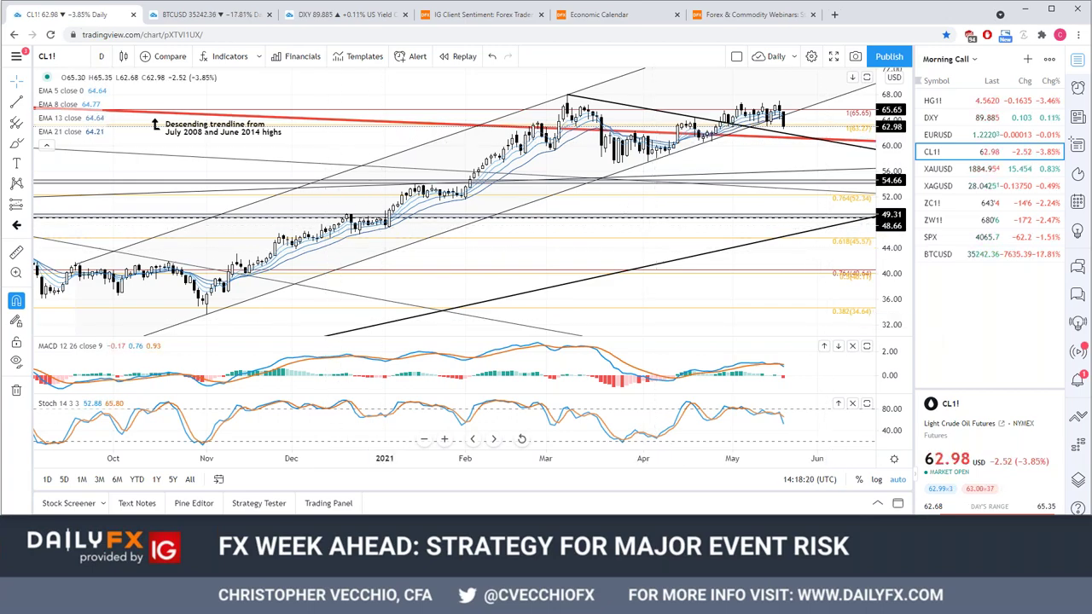
# Rescale the crude oil chart to October through June, then load the XAUUSD gold chart
pyautogui.moveTo(368, 459); pyautogui.dragTo(519, 459)
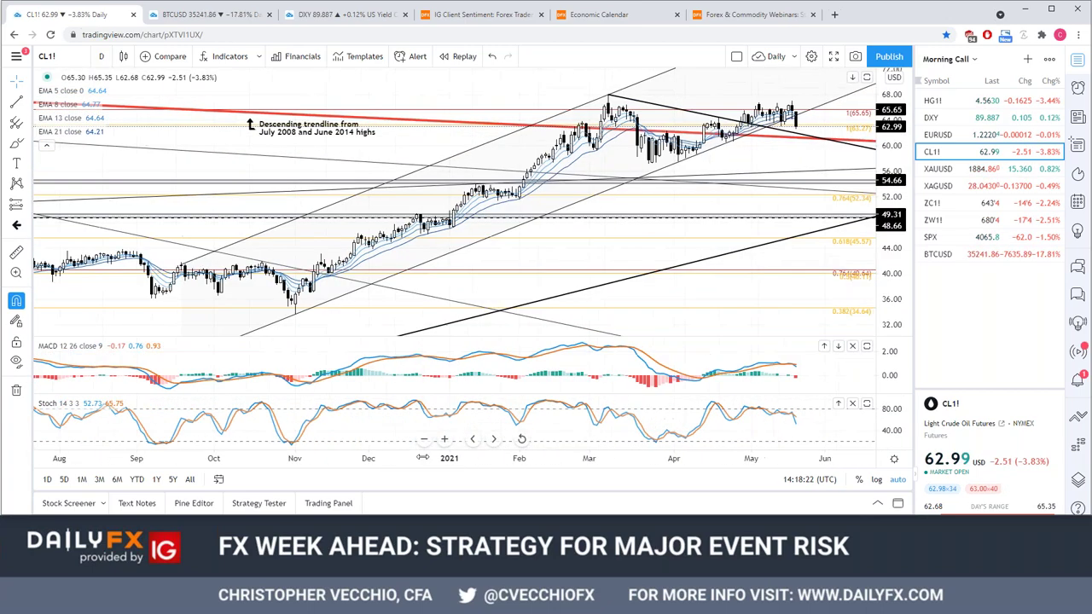
pyautogui.moveTo(693, 457); pyautogui.dragTo(734, 456)
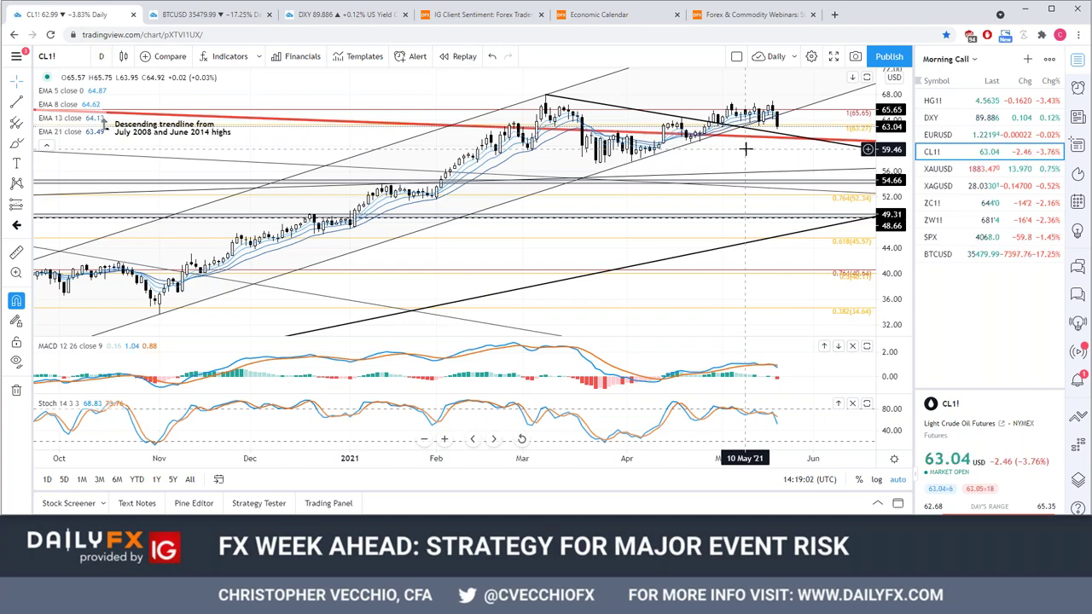
pyautogui.write('XAUUSD')
pyautogui.press('Return')
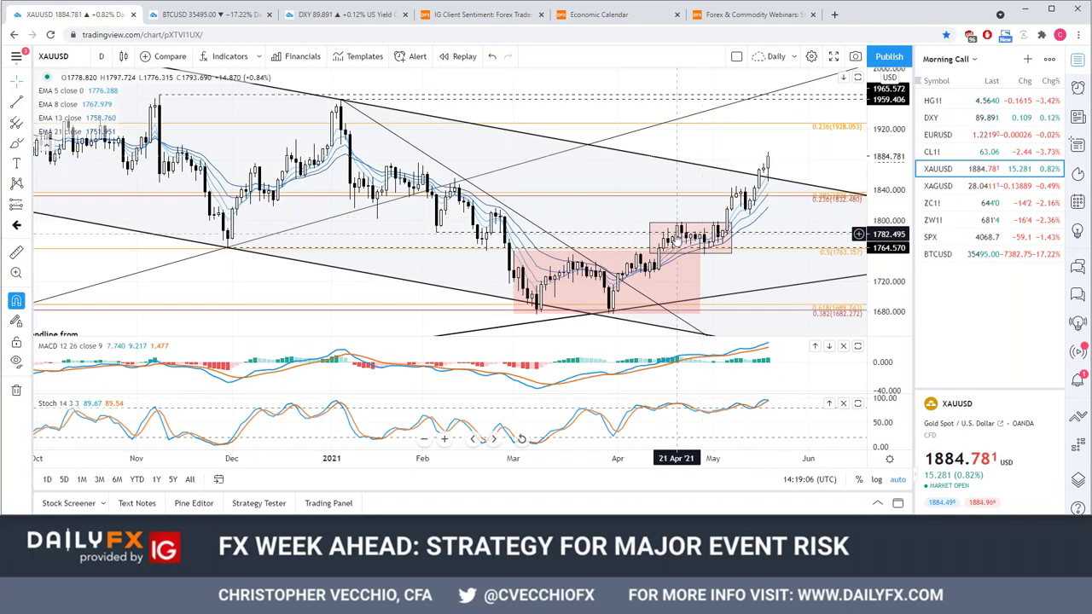
# Keep gold on daily bars and zoom out to show price back to April 2020
pyautogui.write('1D')
pyautogui.press('Return')
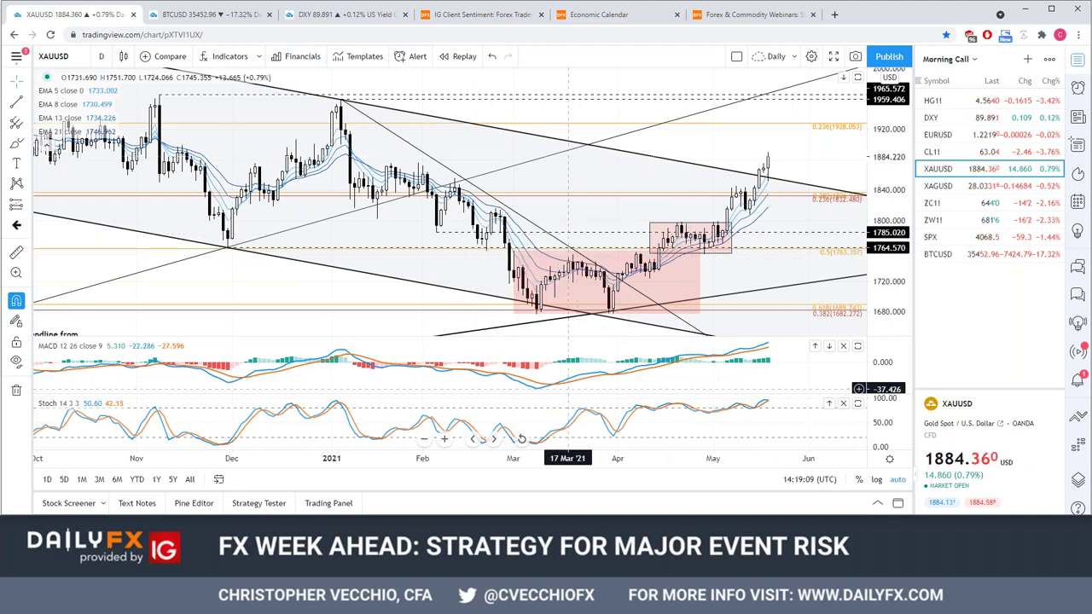
pyautogui.scroll(-3, 571, 256)
pyautogui.scroll(-3, 572, 255)
pyautogui.scroll(1, 571, 256)
pyautogui.scroll(2, 571, 256)
pyautogui.scroll(2, 572, 256)
pyautogui.scroll(1, 572, 256)
pyautogui.scroll(-1, 420, 294)
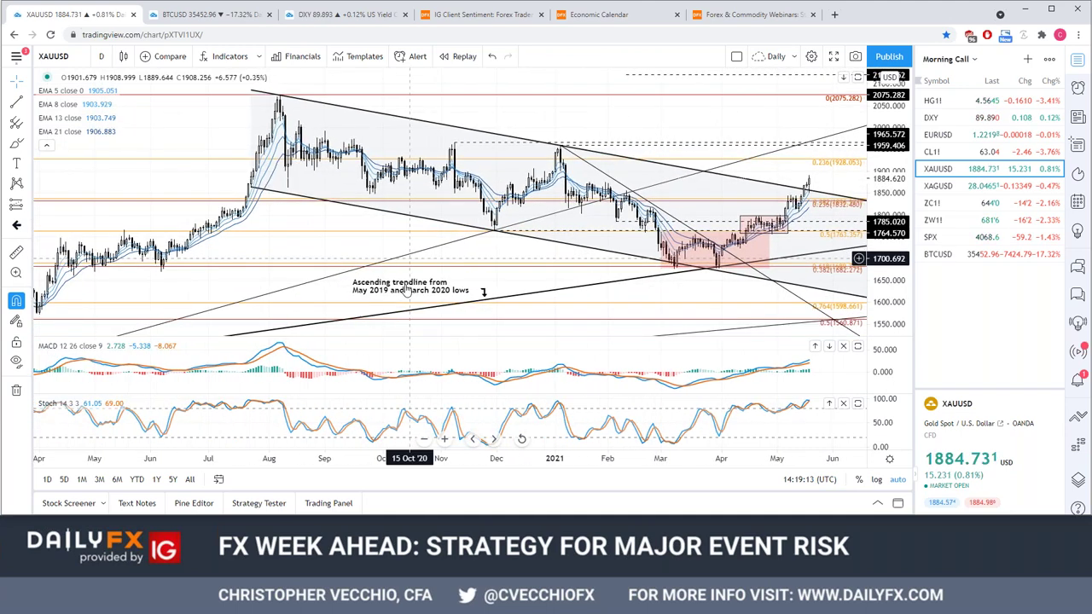
# Nudge the ascending trendline label, then select the descending channel drawing
pyautogui.moveTo(421, 290); pyautogui.dragTo(419, 291)
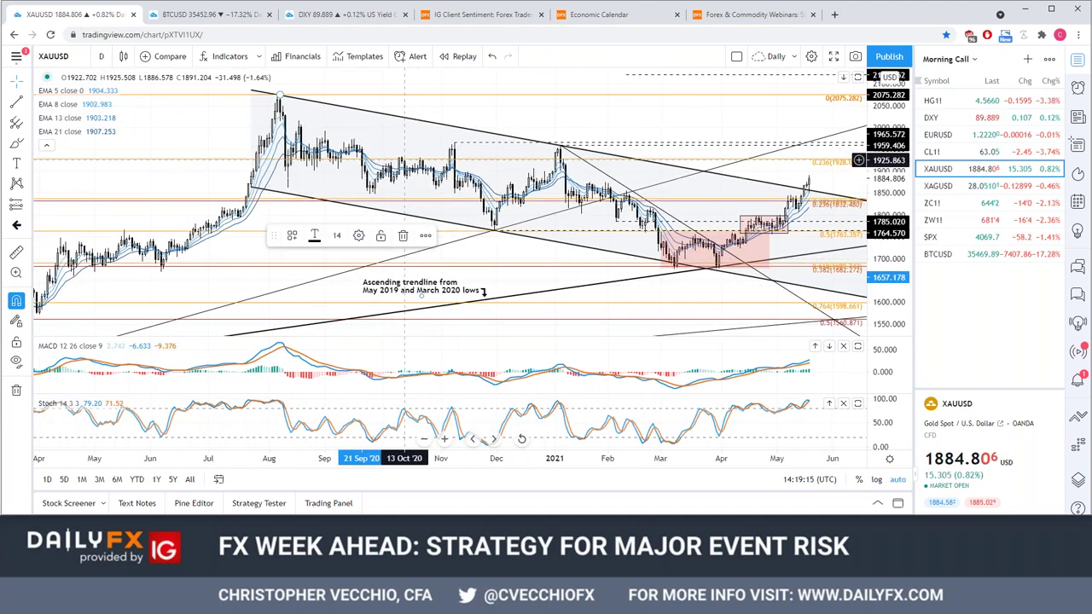
pyautogui.click(653, 119)
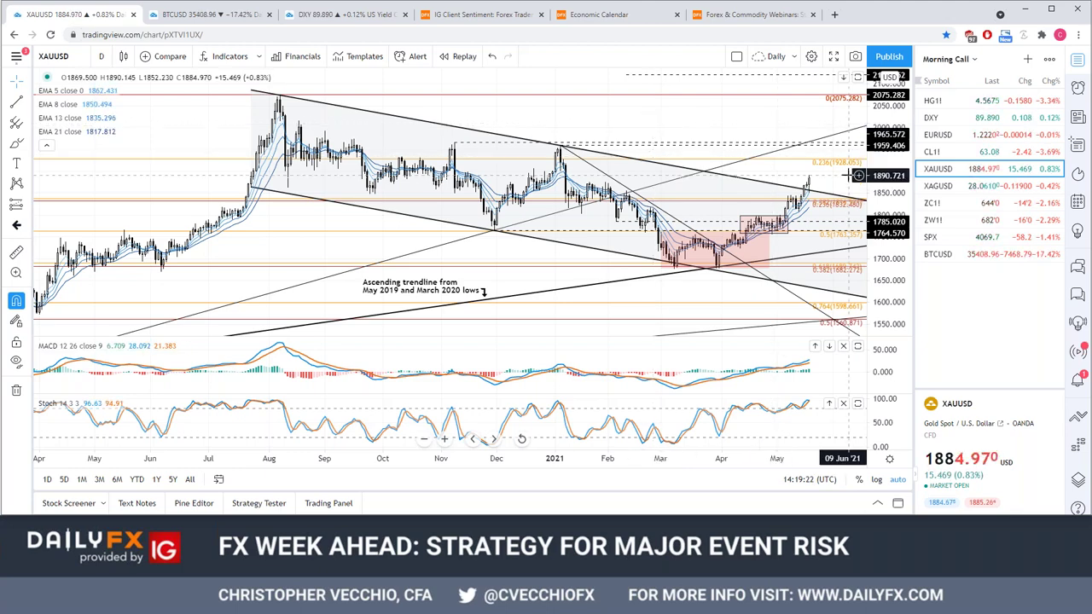
pyautogui.click(858, 189)
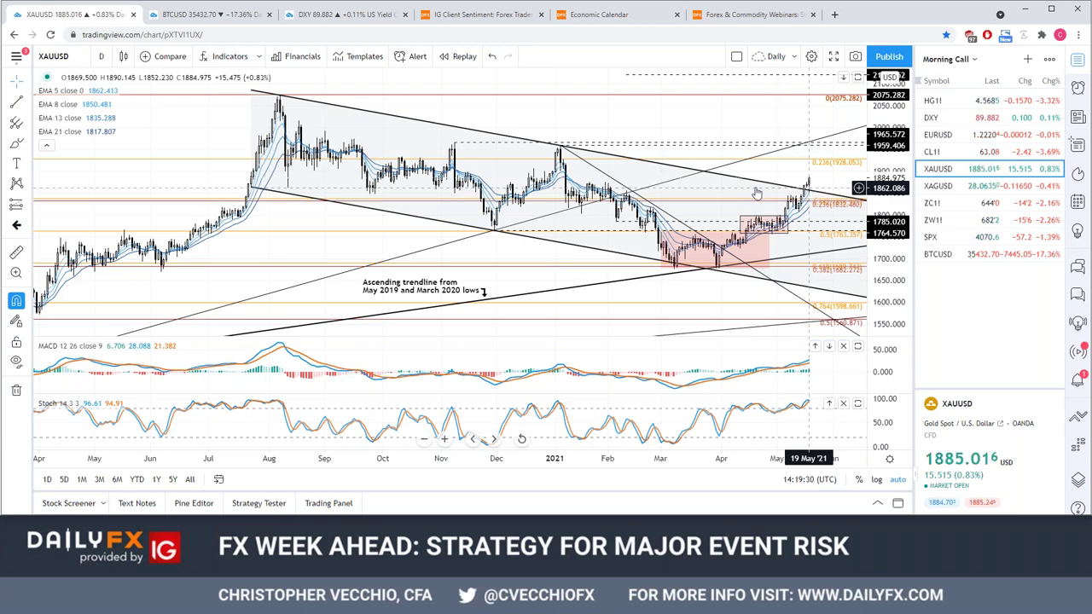
# Switch gold to weekly bars, zoom out, and shift the view slightly back in time
pyautogui.write('1W')
pyautogui.press('Return')
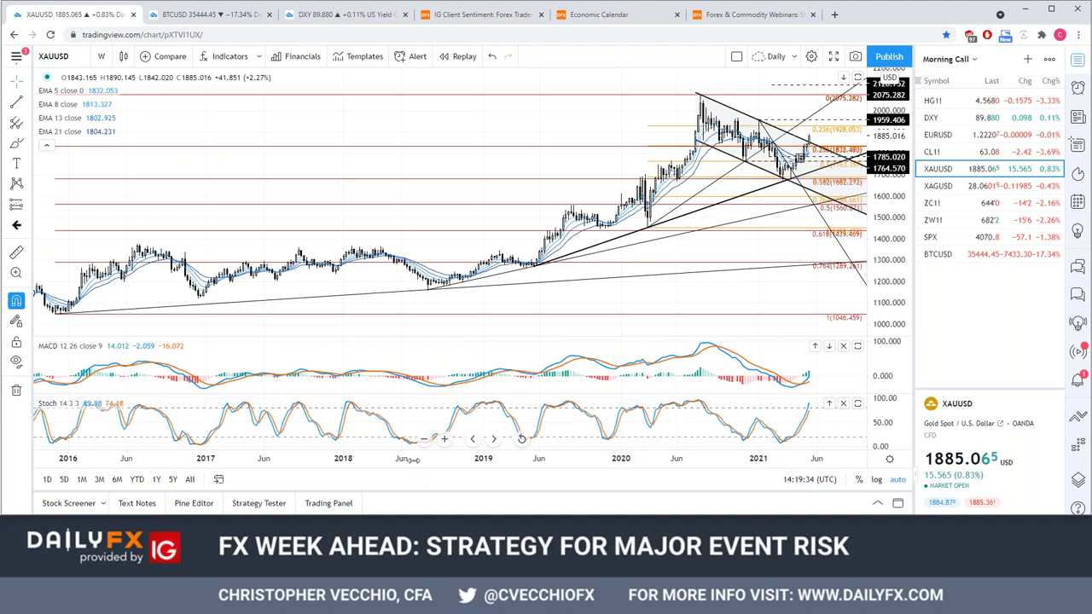
pyautogui.scroll(-2, 544, 445)
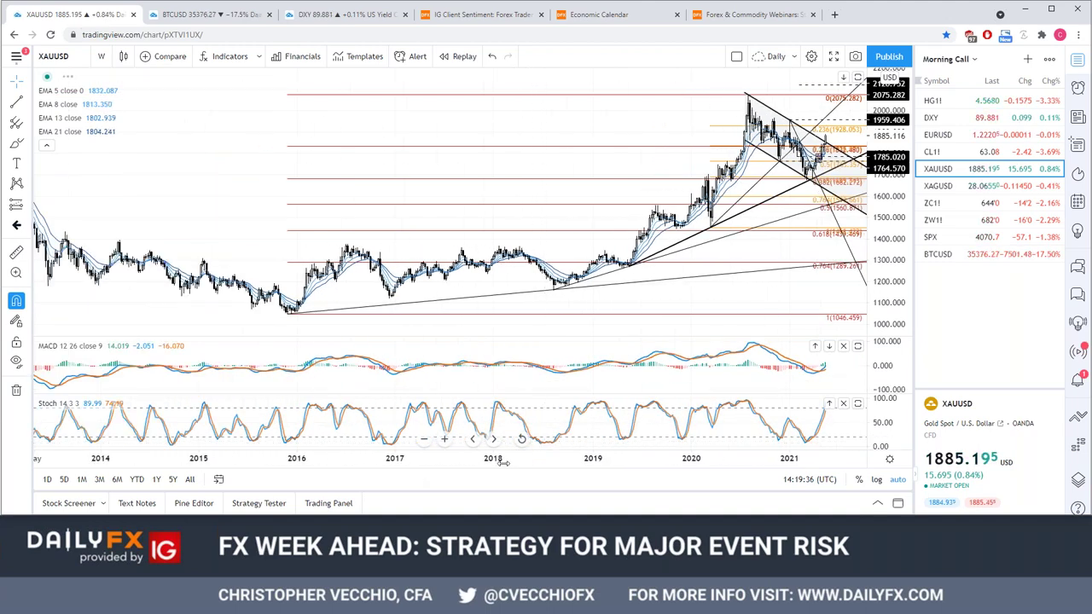
pyautogui.scroll(-1, 545, 445)
pyautogui.scroll(-2, 544, 444)
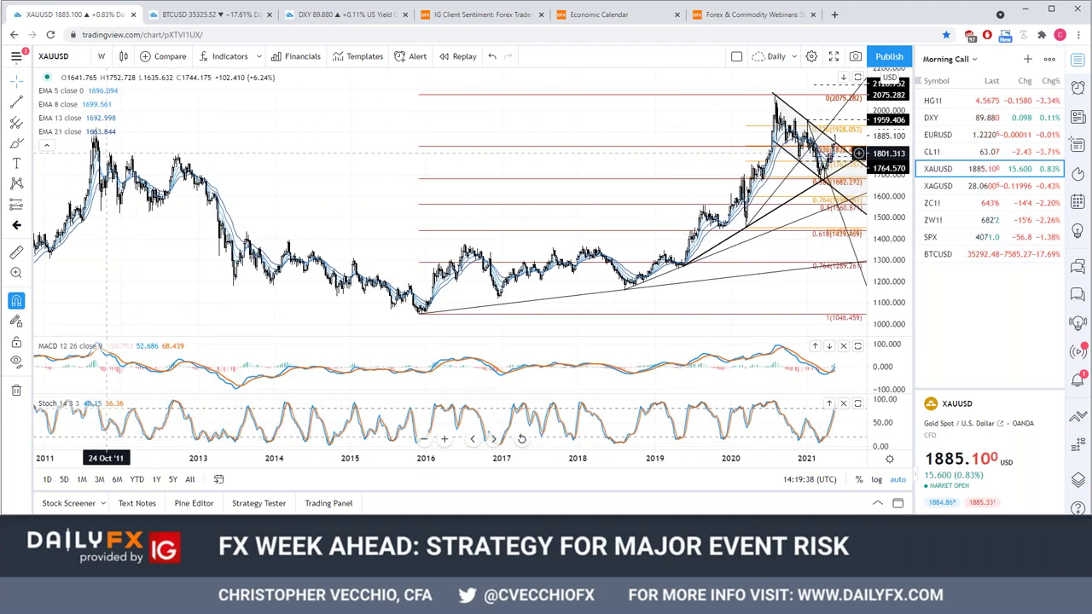
pyautogui.moveTo(165, 141); pyautogui.dragTo(128, 132)
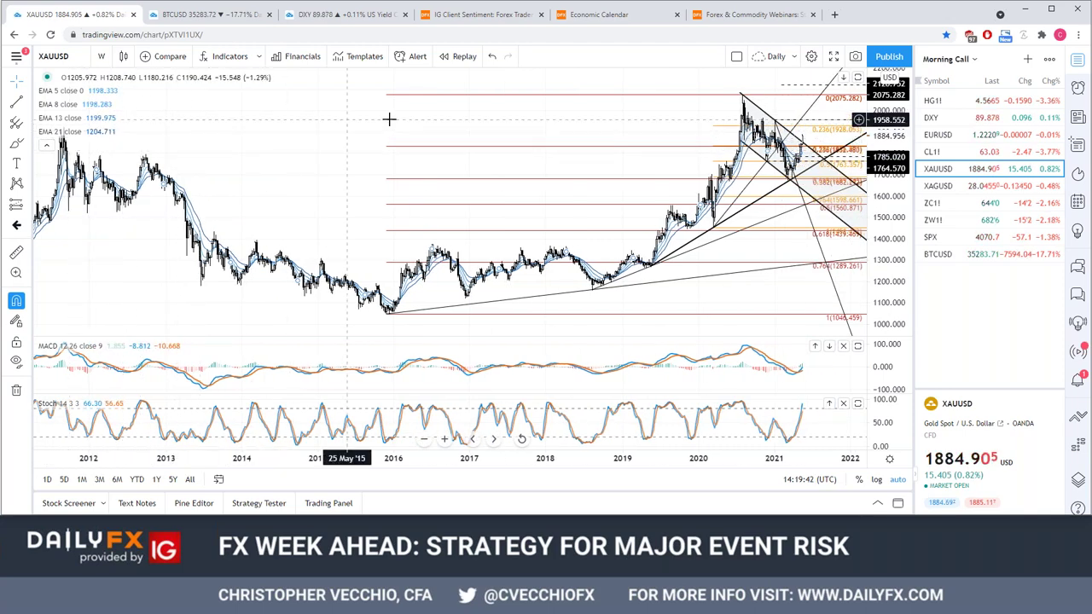
# Select and release trend lines on the weekly gold chart to review them
pyautogui.click(799, 184)
pyautogui.click(801, 198)
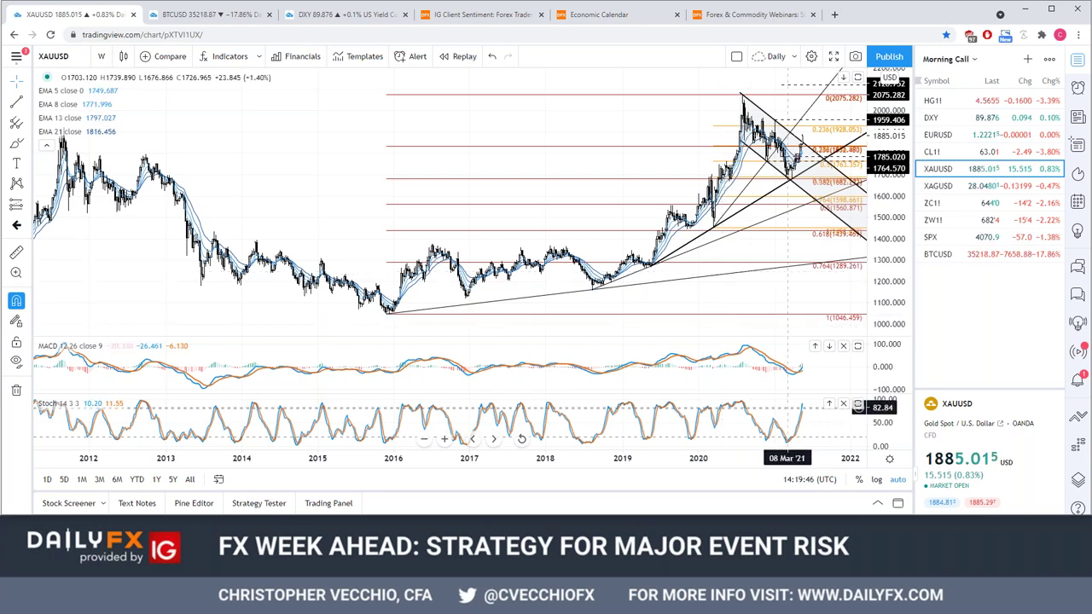
pyautogui.scroll(4, 768, 290)
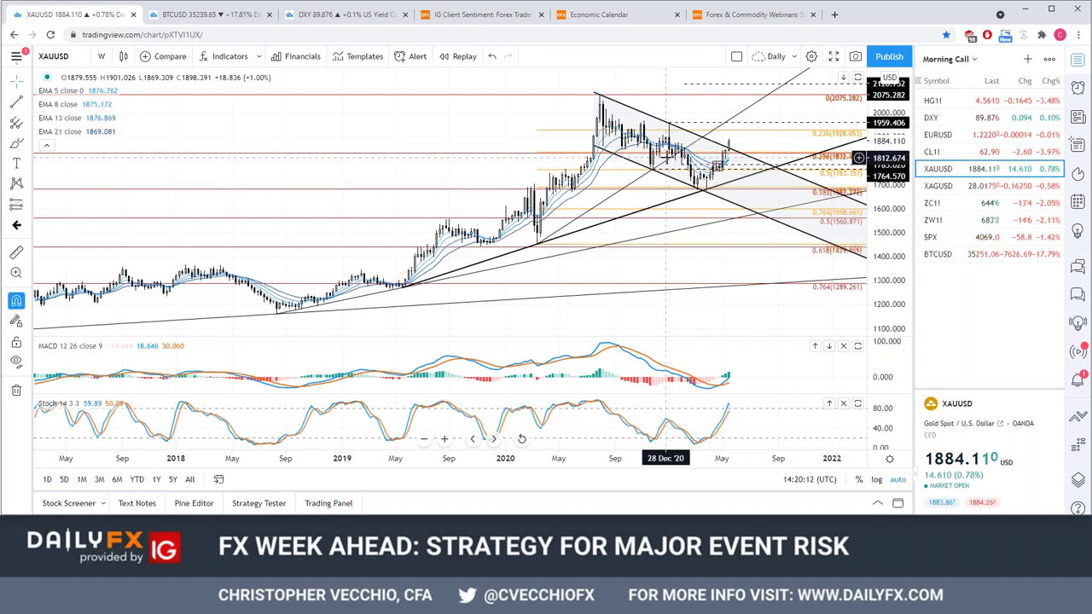
pyautogui.click(668, 159)
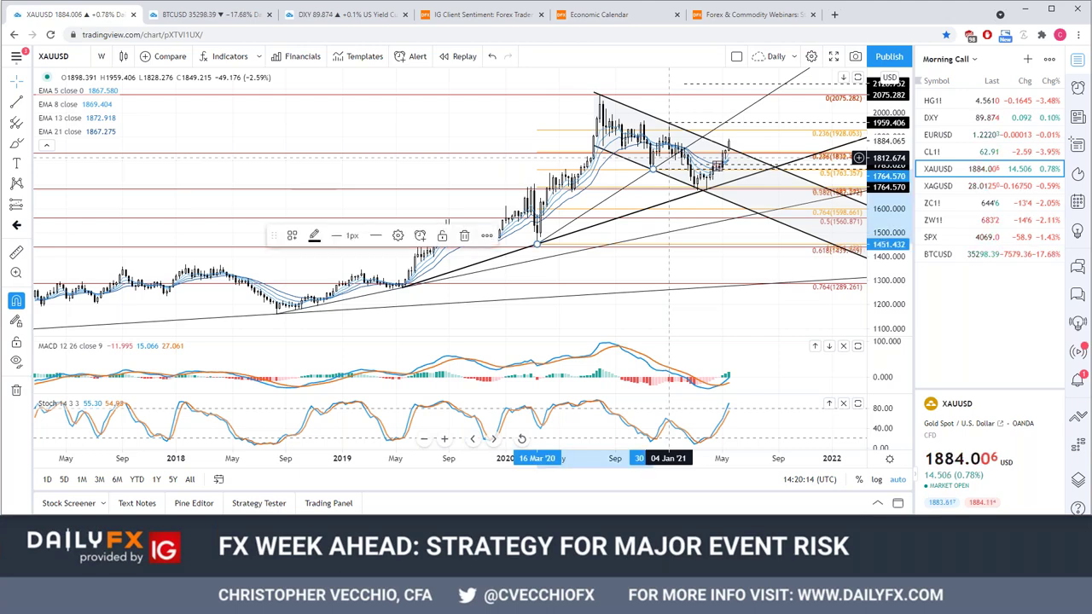
pyautogui.click(485, 122)
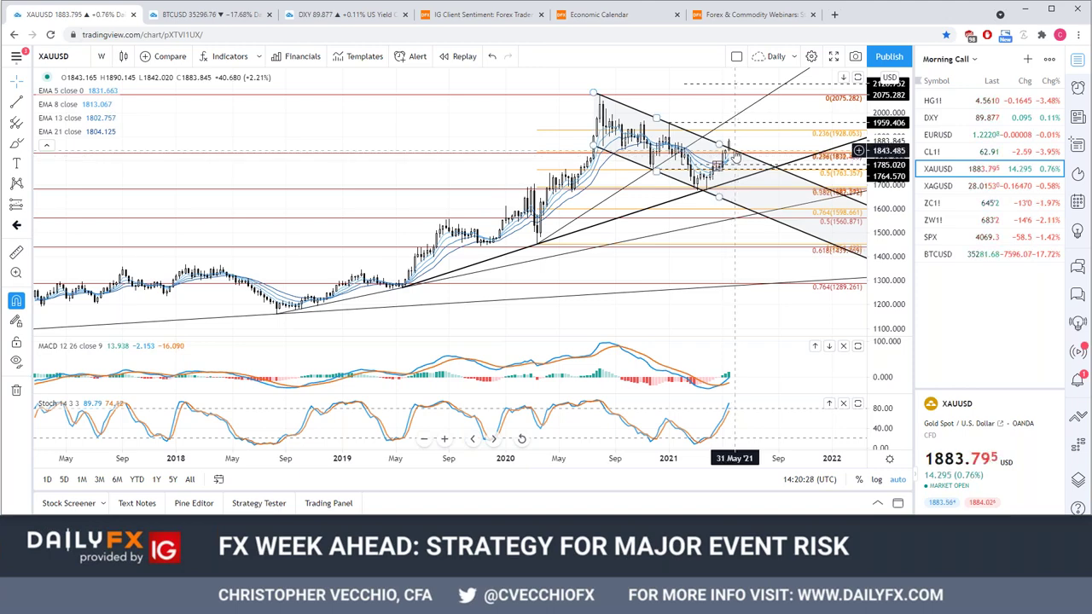
# Return to daily bars and load the XAGUSD silver chart
pyautogui.write('1D')
pyautogui.press('Return')
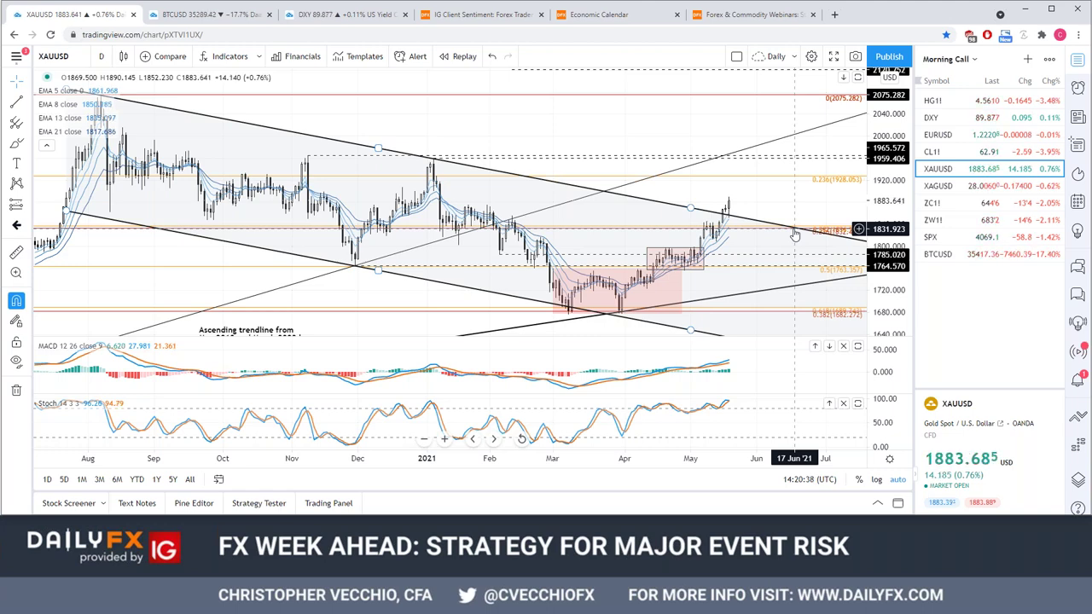
pyautogui.write('X')
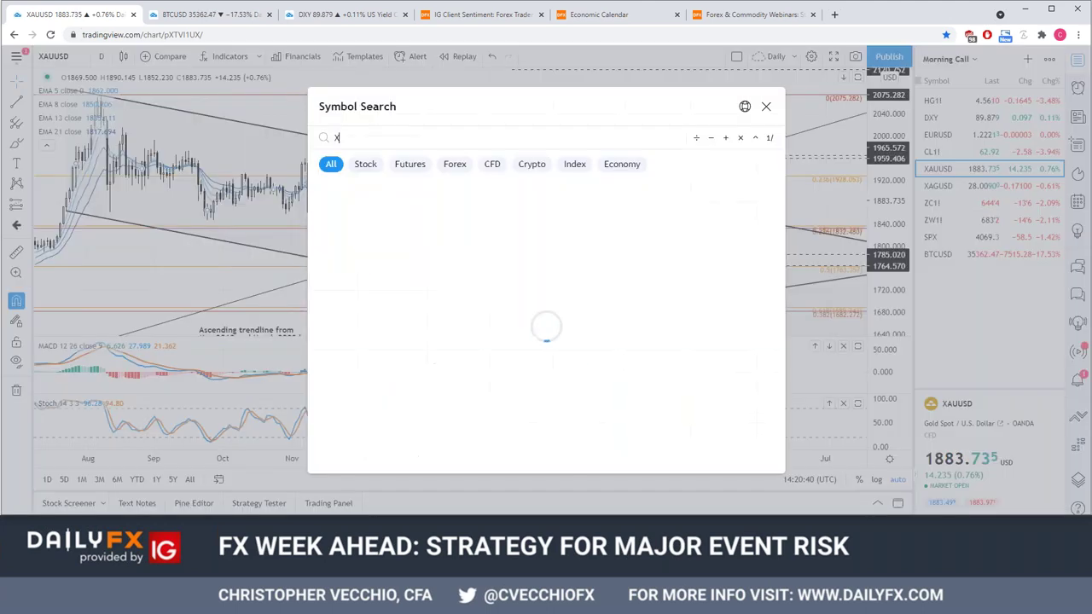
pyautogui.write('AGUSD')
pyautogui.press('Return')
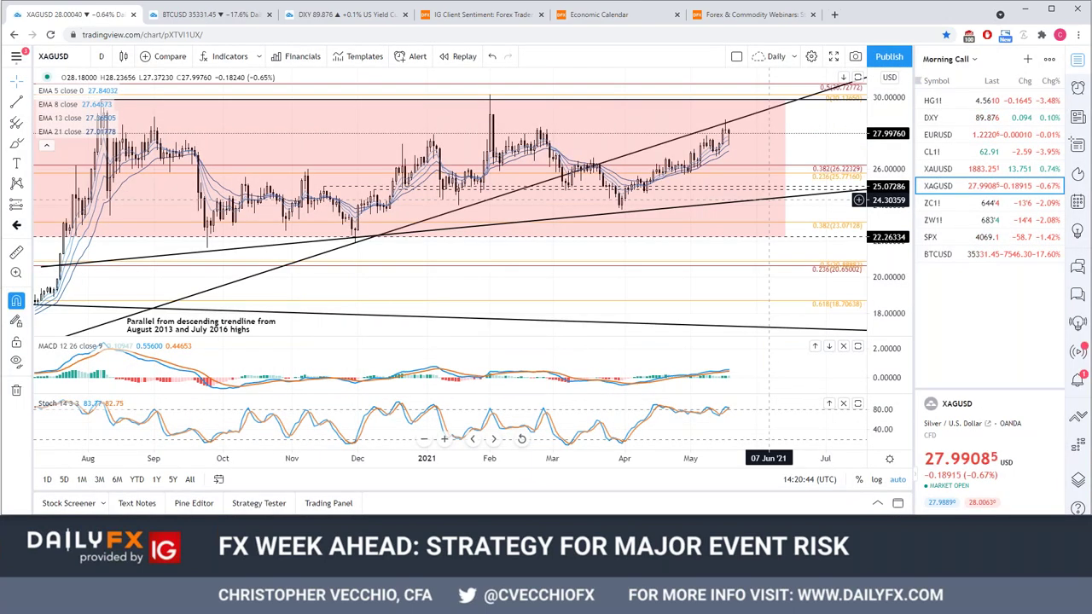
# Switch silver to weekly bars, zoom out, and stretch the time scale
pyautogui.write('1W')
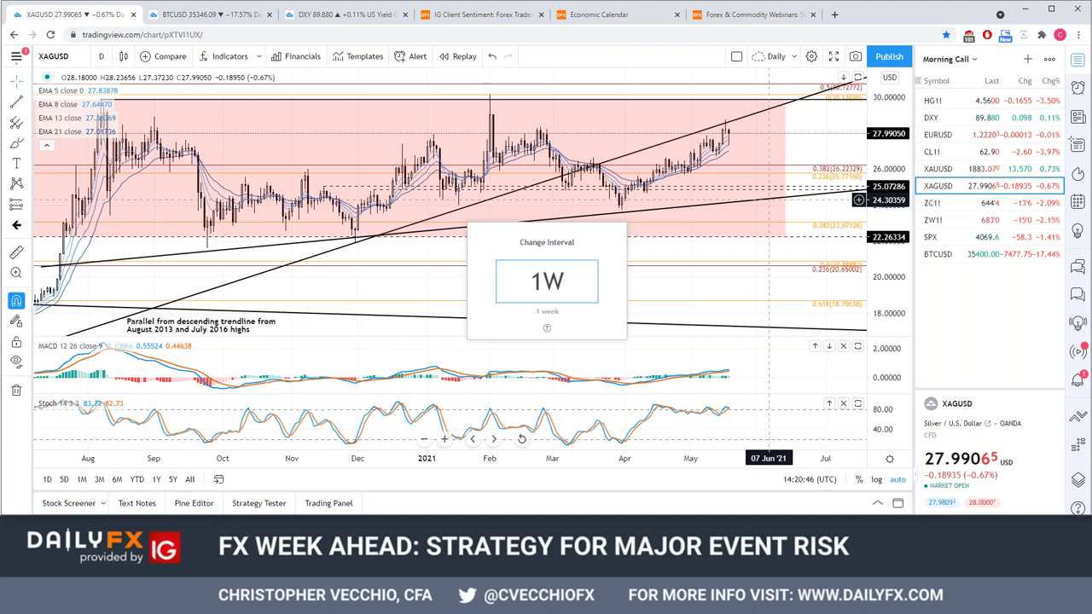
pyautogui.press('Return')
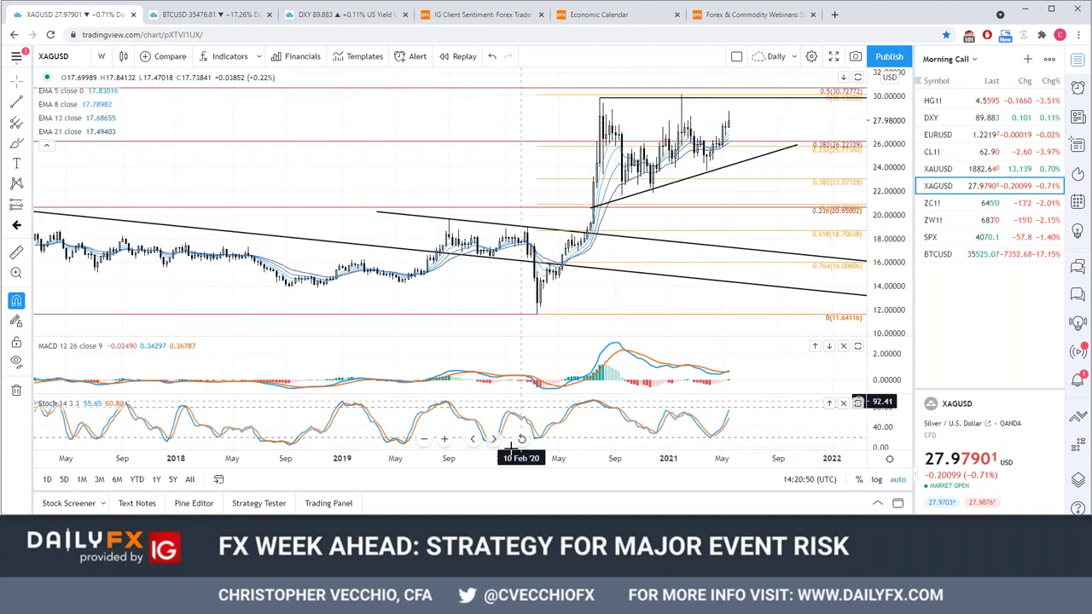
pyautogui.scroll(-3, 544, 446)
pyautogui.scroll(-3, 689, 446)
pyautogui.scroll(-2, 731, 446)
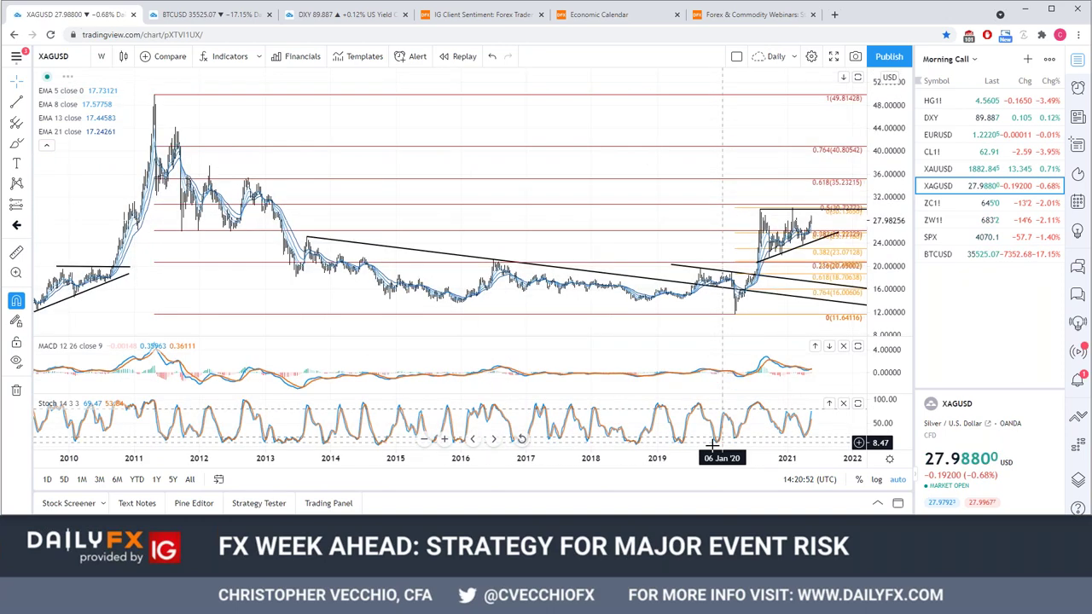
pyautogui.moveTo(508, 458); pyautogui.dragTo(478, 458)
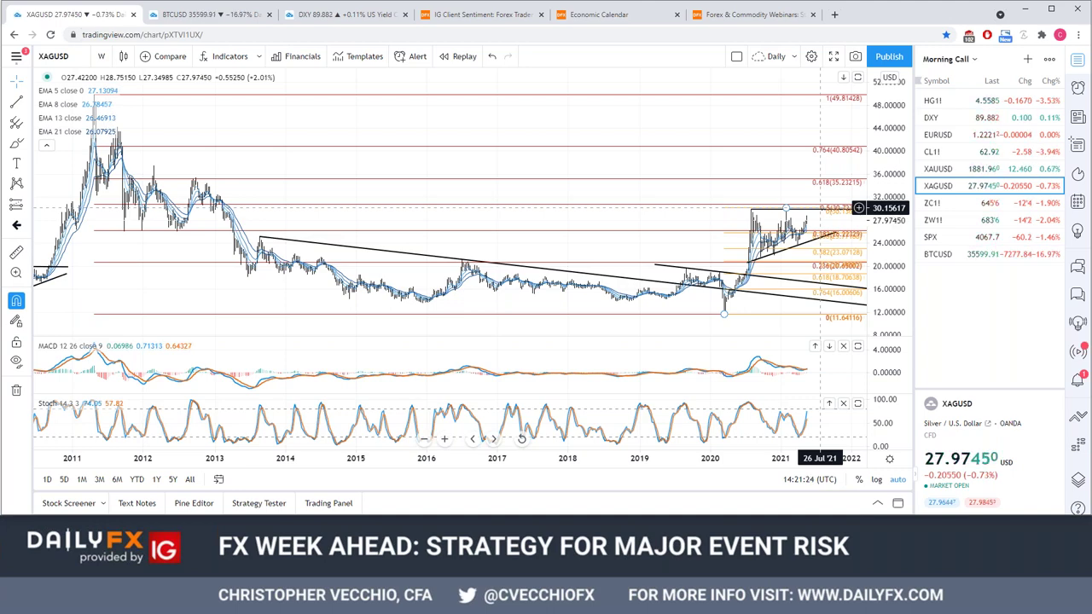
# Reposition the horizontal line's right end and pan silver back toward 2015
pyautogui.moveTo(821, 212); pyautogui.dragTo(816, 209)
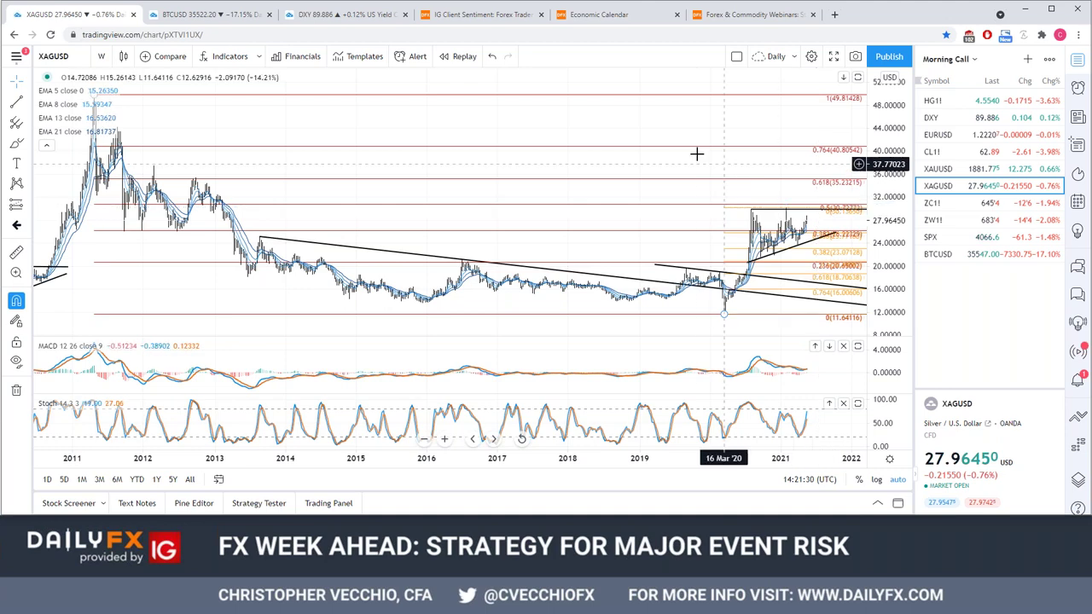
pyautogui.moveTo(681, 119); pyautogui.dragTo(662, 126)
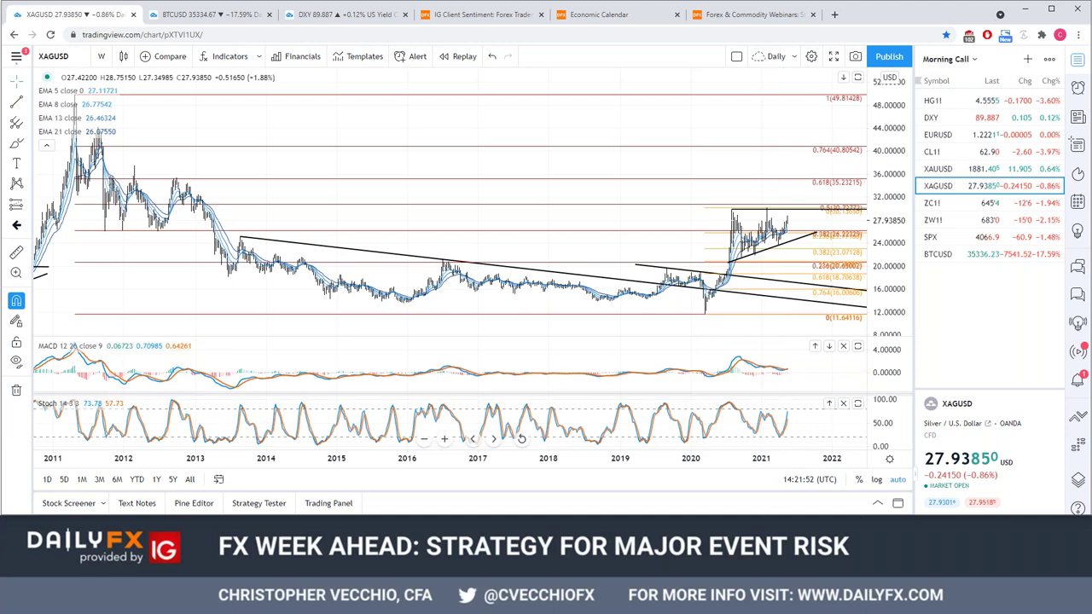
pyautogui.scroll(4, 794, 339)
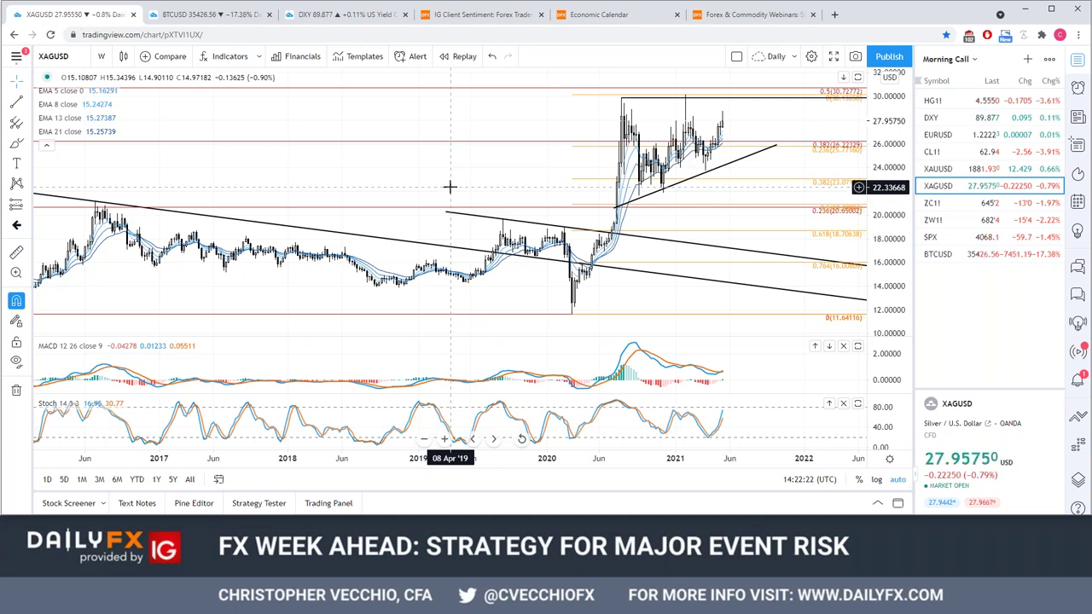
pyautogui.moveTo(345, 173); pyautogui.dragTo(414, 175)
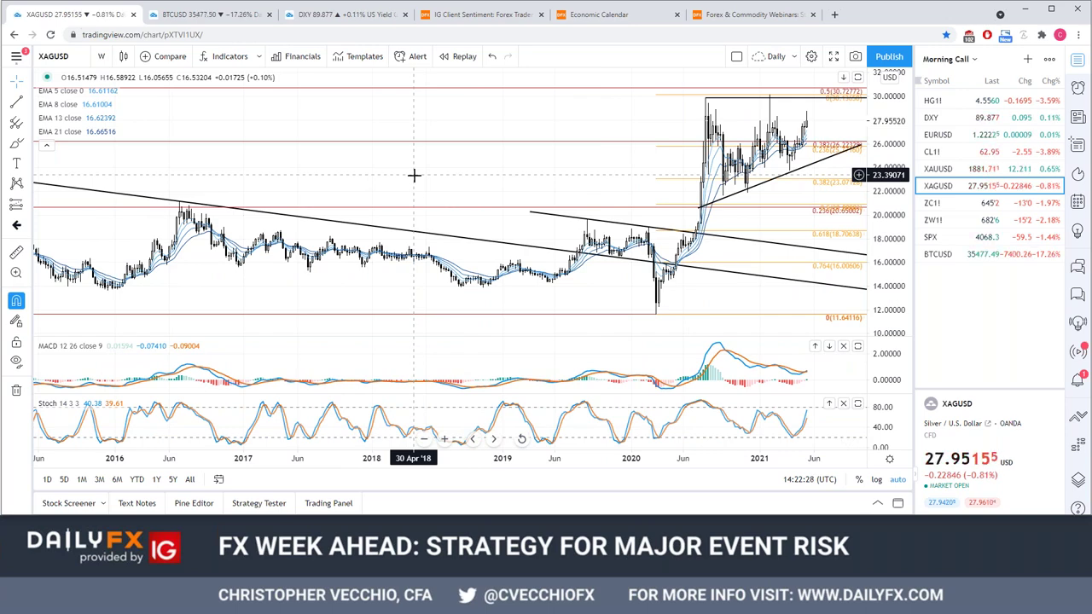
# Show next week's DailyFX webinars, starting May 24 with Cross-Market Weekly Outlook and FX Week Ahead
pyautogui.click(740, 14)
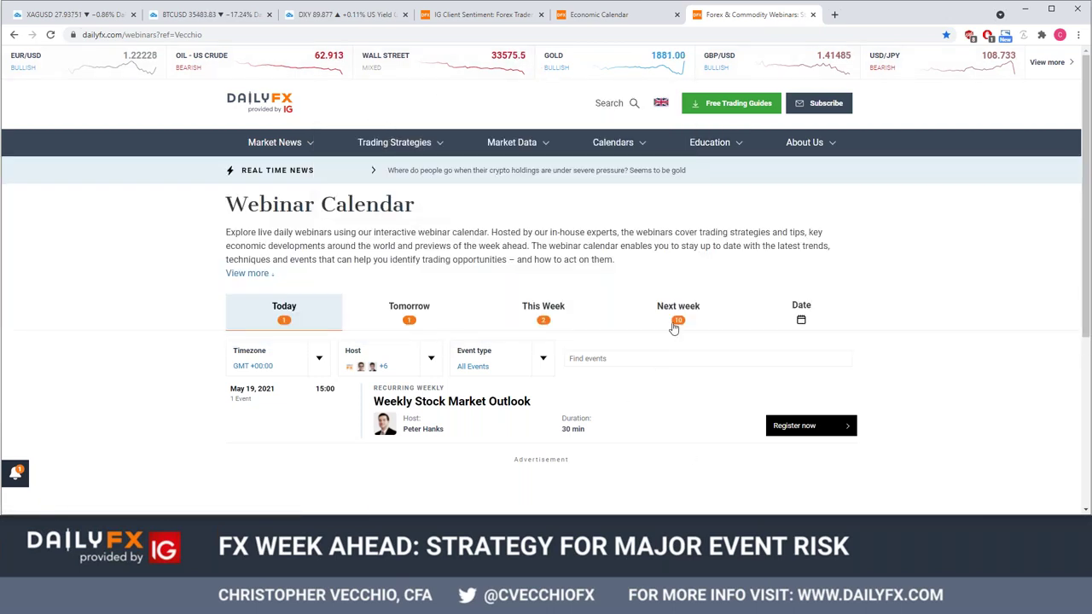
pyautogui.click(673, 326)
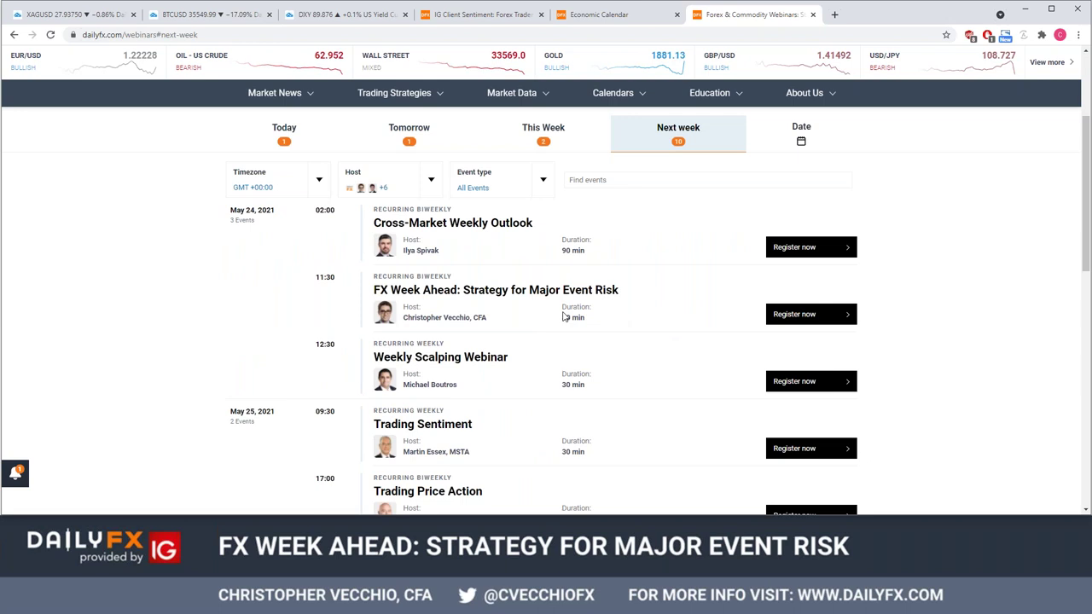
pyautogui.scroll(1, 609, 303)
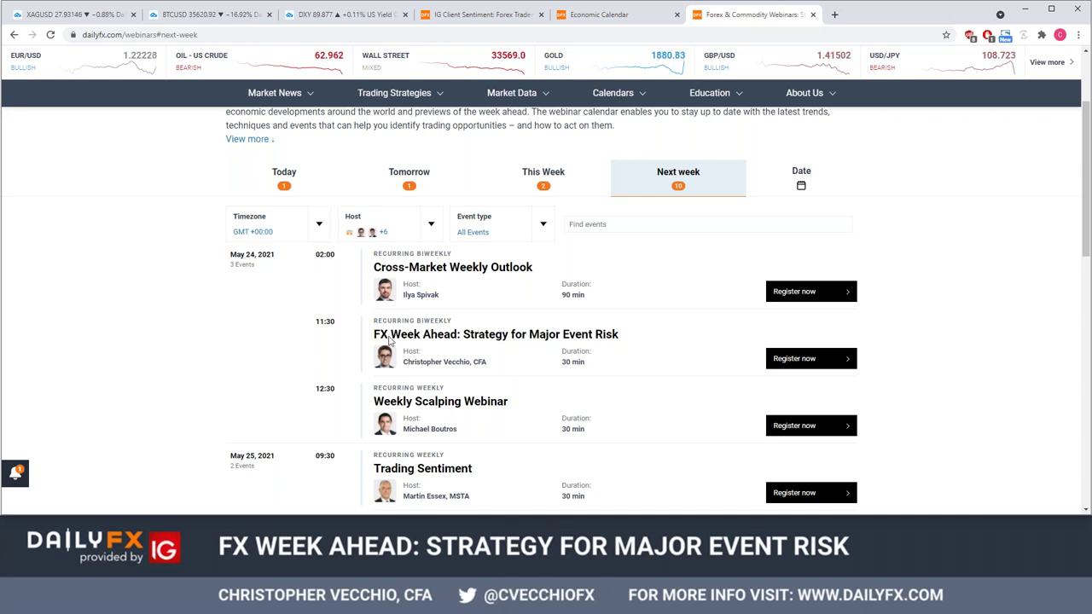
pyautogui.scroll(2, 512, 341)
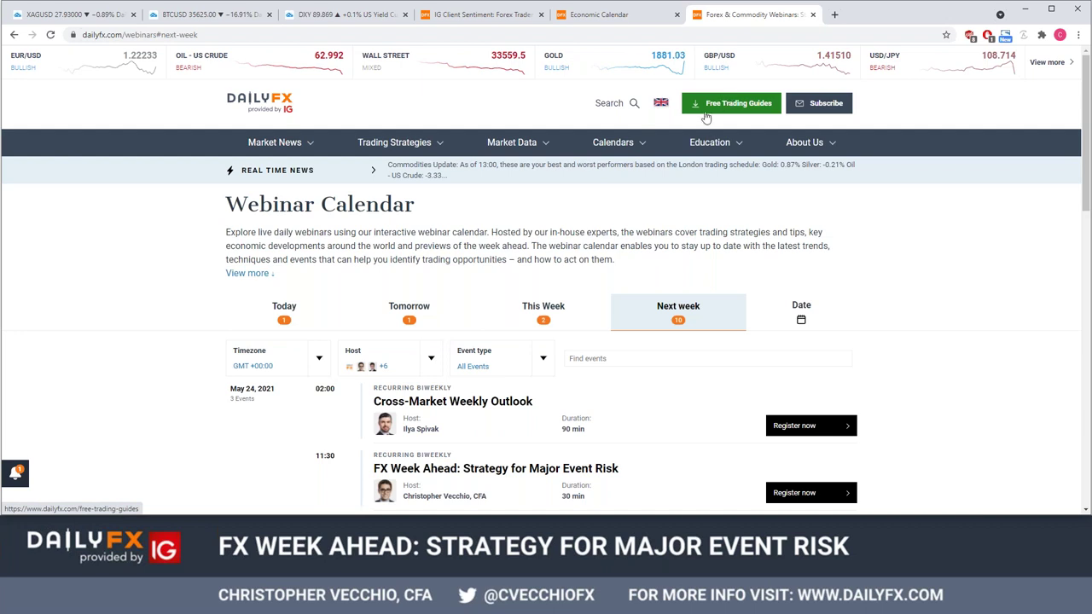
# Open DailyFX's Free Trading Guides page at the Advanced Trading Guides section
pyautogui.click(706, 117)
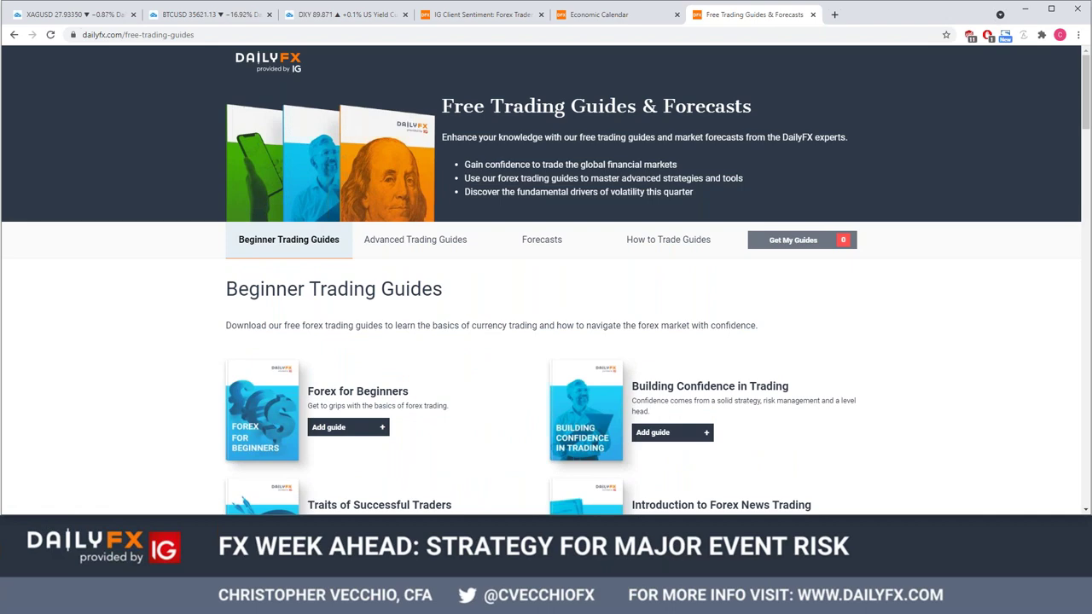
pyautogui.click(415, 239)
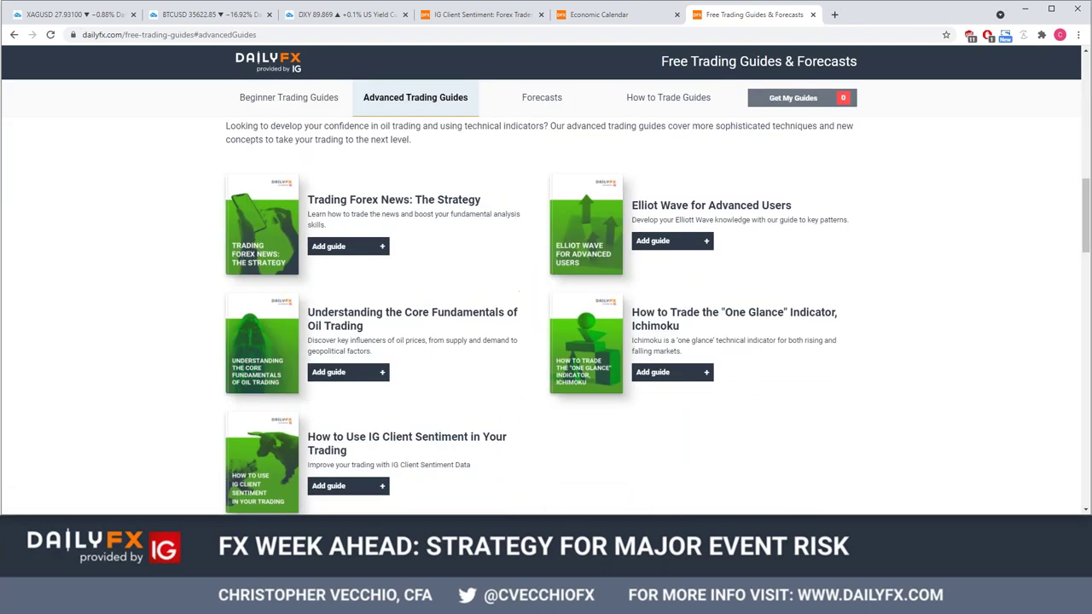
pyautogui.scroll(-3, 546, 316)
pyautogui.scroll(-3, 546, 316)
pyautogui.scroll(-3, 546, 315)
pyautogui.scroll(-3, 559, 326)
# Scroll back up past Forecasts and Advanced Trading Guides to the Beginner Trading Guides
pyautogui.scroll(2, 559, 326)
pyautogui.scroll(1, 560, 328)
pyautogui.scroll(3, 560, 328)
pyautogui.scroll(3, 560, 328)
pyautogui.scroll(3, 560, 328)
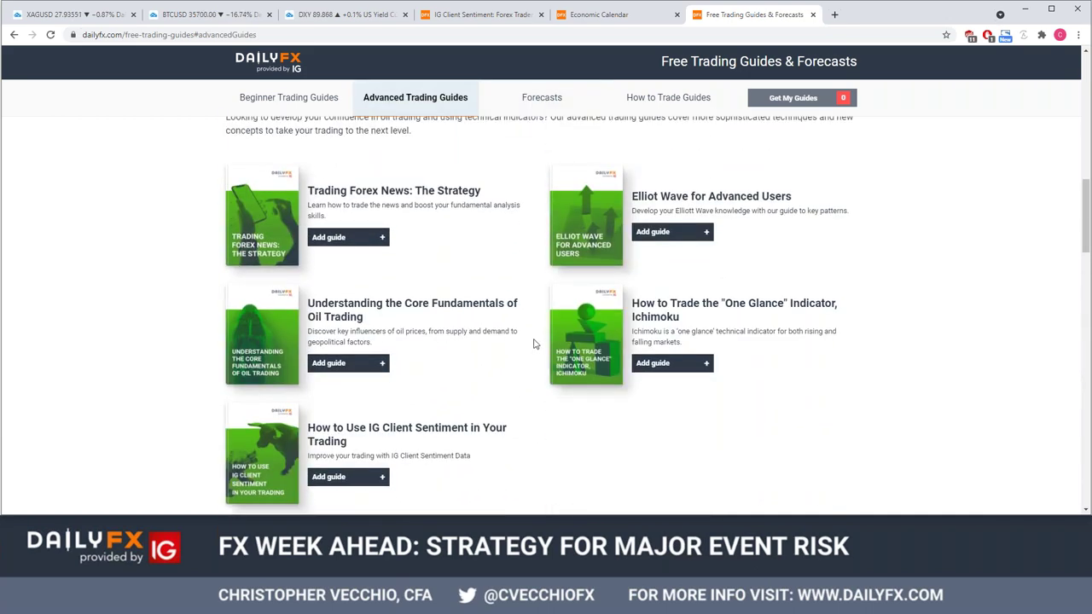
pyautogui.scroll(2, 534, 344)
pyautogui.scroll(-2, 533, 344)
pyautogui.scroll(-4, 533, 344)
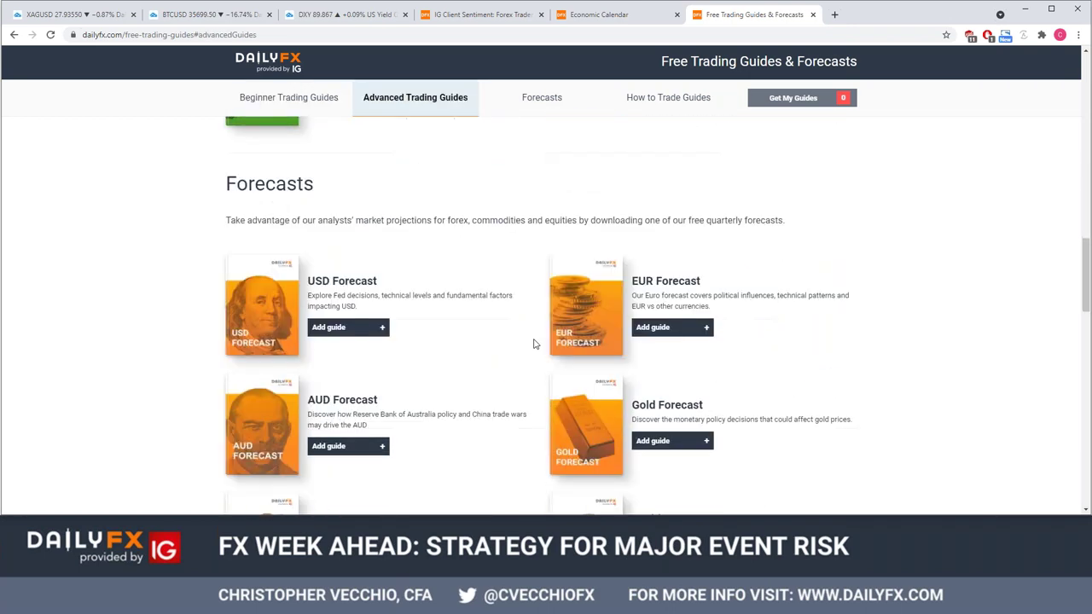
pyautogui.scroll(-4, 533, 344)
pyautogui.scroll(-3, 533, 344)
pyautogui.scroll(-1, 533, 343)
pyautogui.scroll(-3, 533, 344)
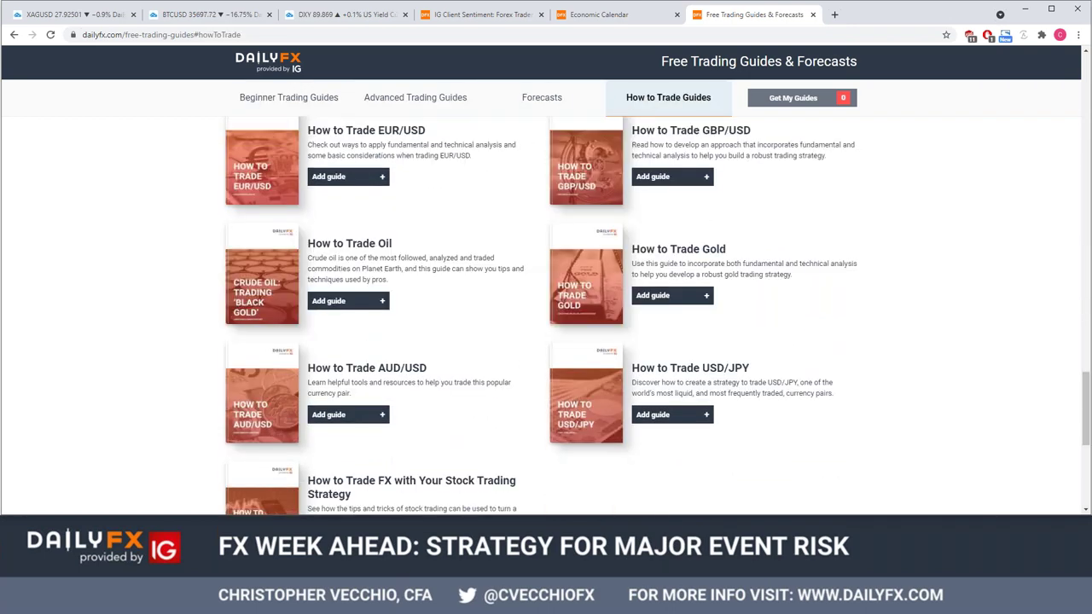
pyautogui.scroll(2, 546, 316)
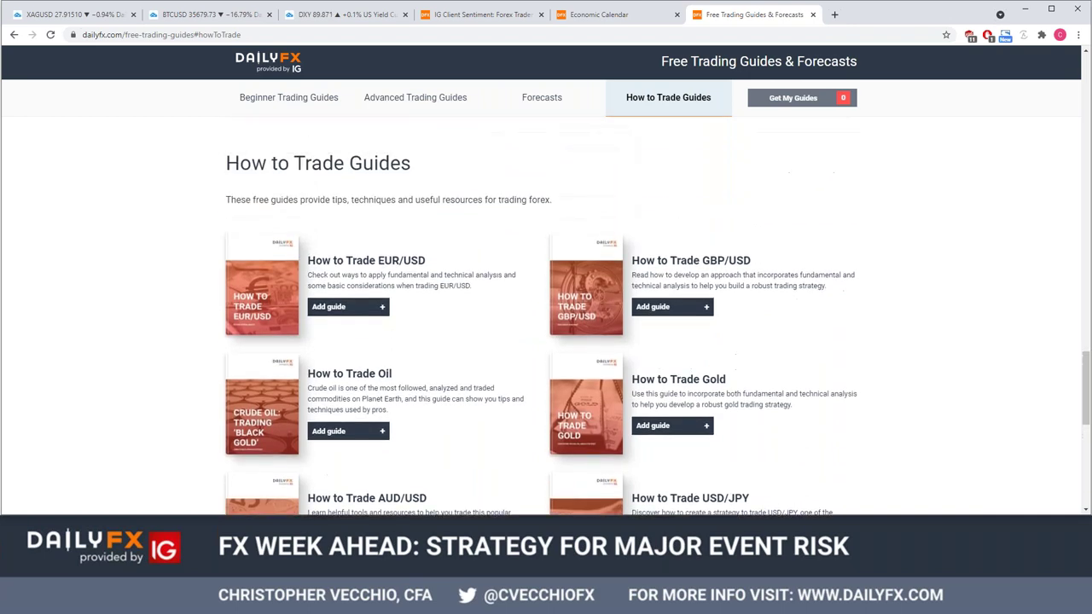
pyautogui.scroll(2, 546, 316)
pyautogui.scroll(-3, 546, 316)
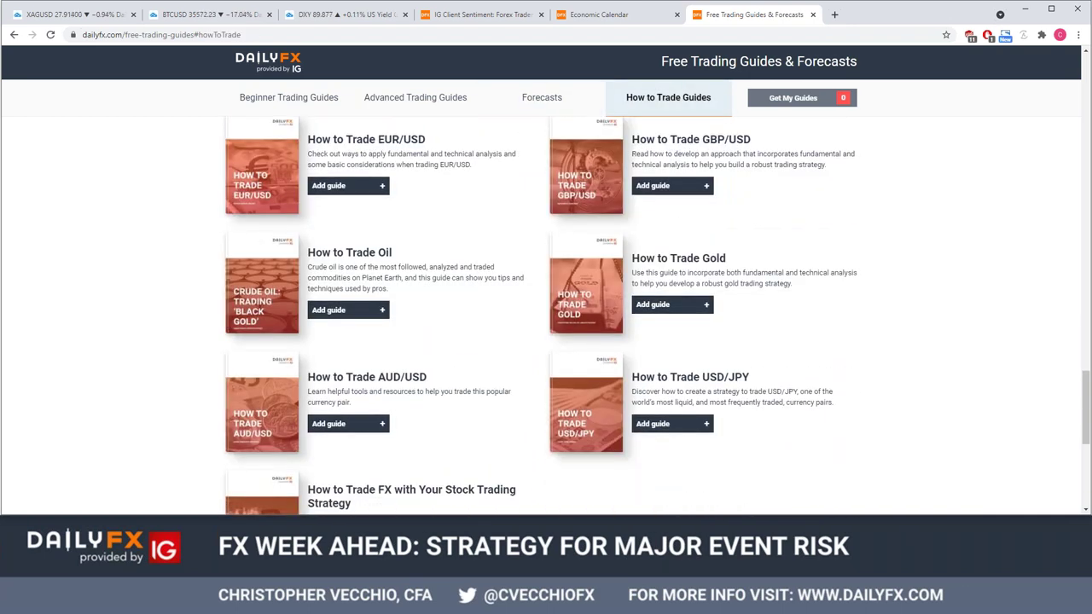
pyautogui.scroll(3, 546, 316)
pyautogui.scroll(3, 546, 316)
pyautogui.scroll(2, 546, 316)
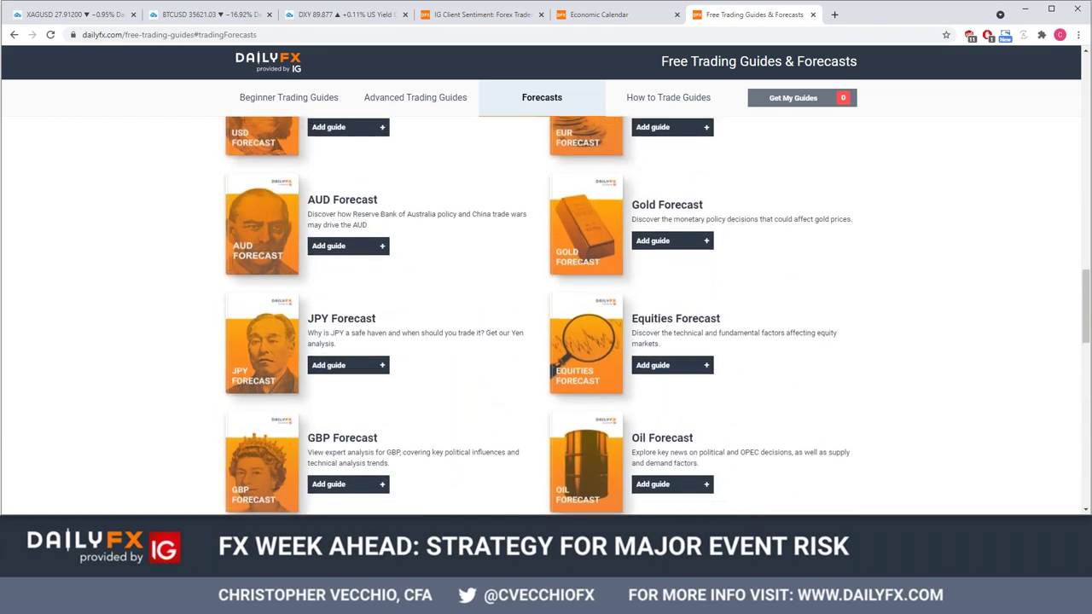
pyautogui.scroll(1, 546, 316)
pyautogui.scroll(1, 546, 316)
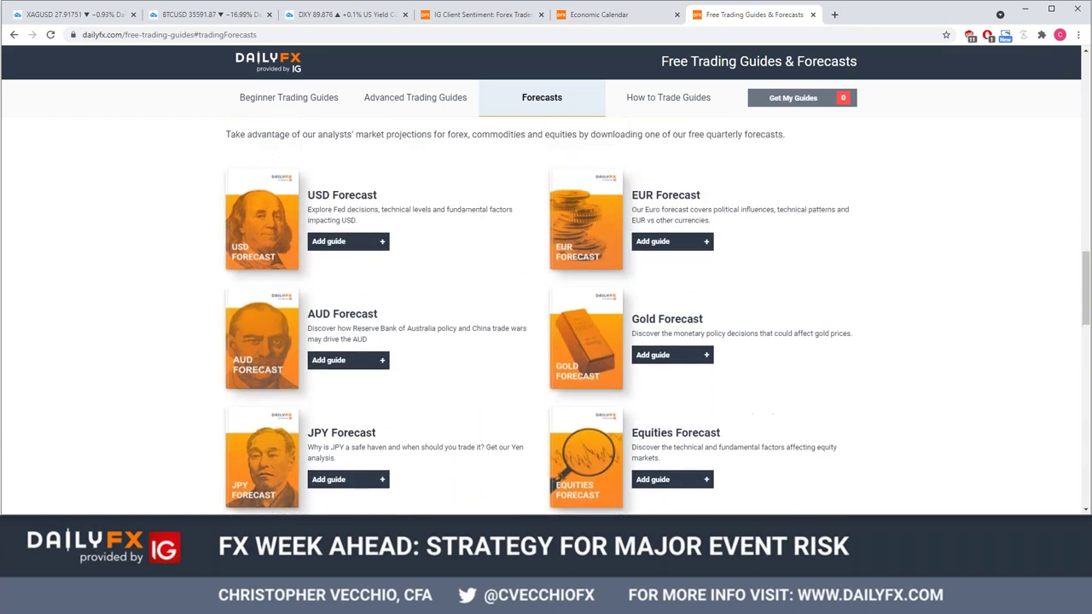
pyautogui.scroll(3, 546, 316)
pyautogui.scroll(2, 546, 316)
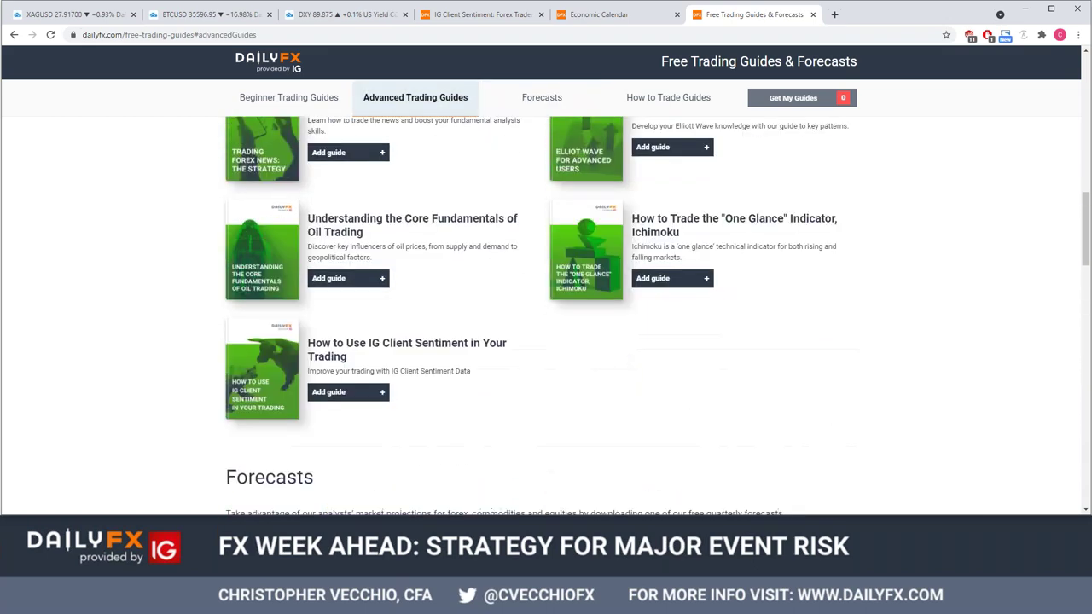
pyautogui.scroll(1, 546, 316)
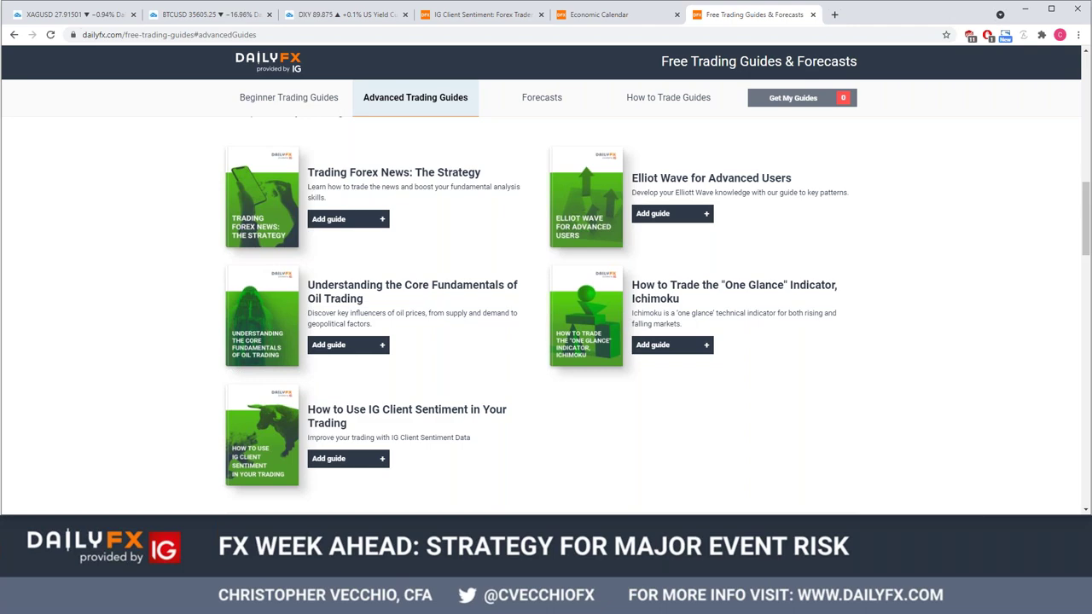
pyautogui.scroll(3, 546, 316)
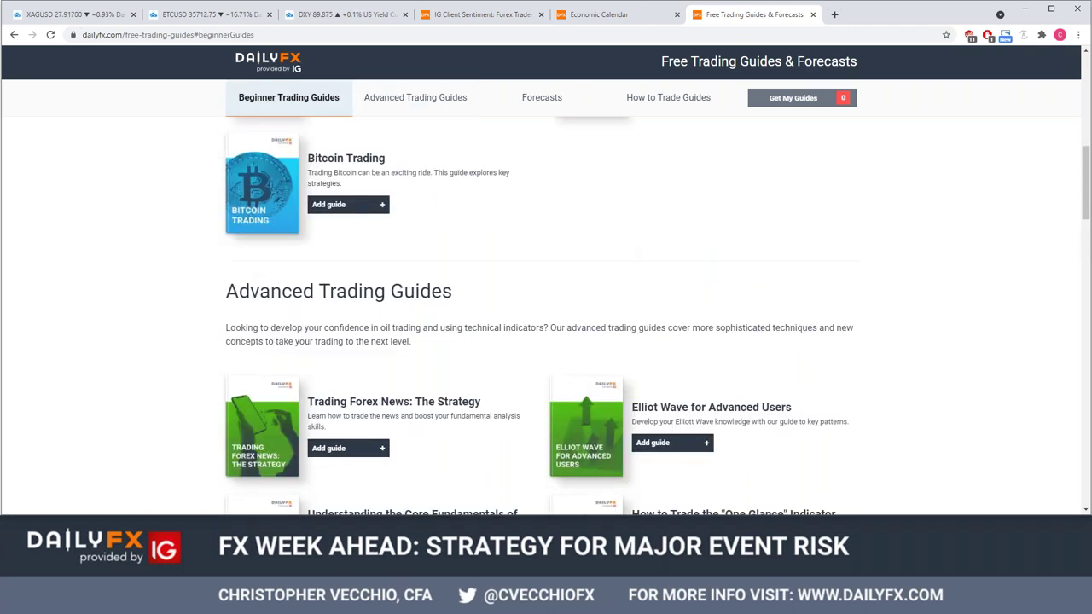
pyautogui.scroll(2, 546, 316)
pyautogui.scroll(2, 546, 316)
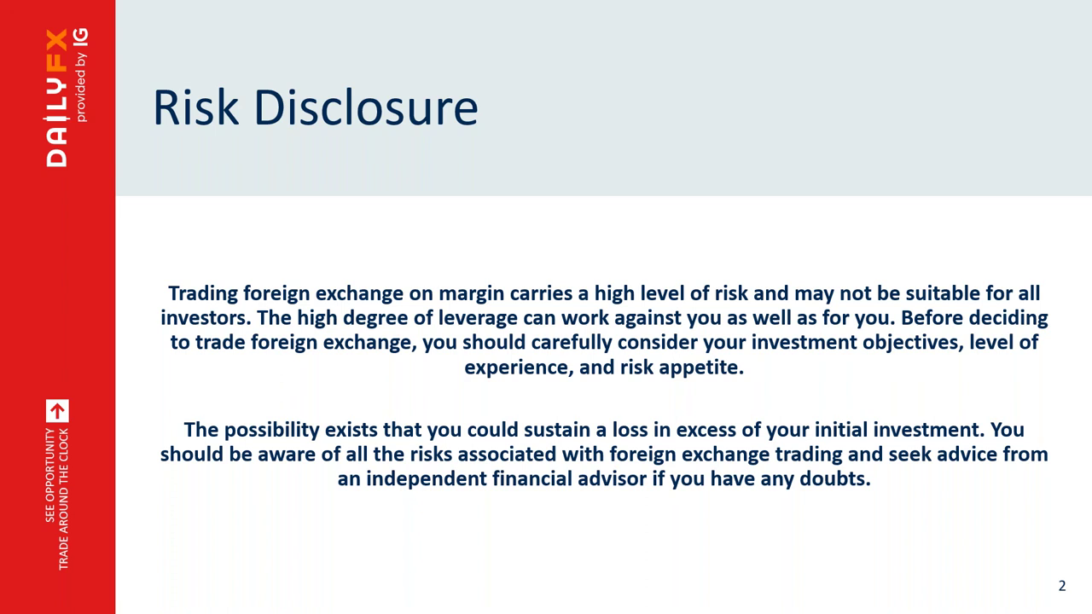
# Advance the DailyFX presentation to the Disclaimer slide
pyautogui.press('Right')
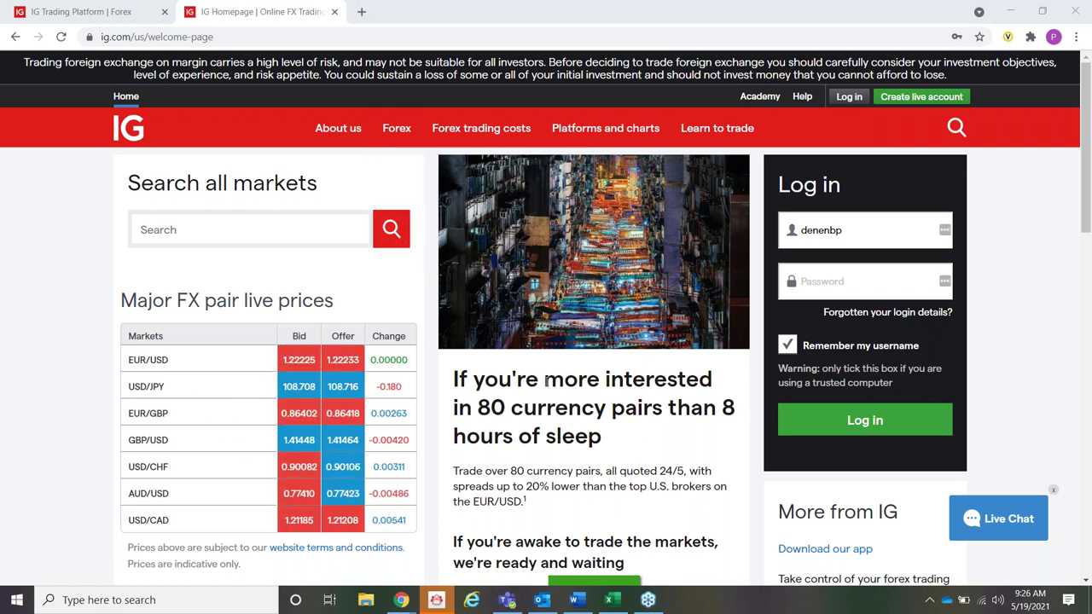
pyautogui.scroll(-3, 268, 249)
pyautogui.scroll(2, 500, 354)
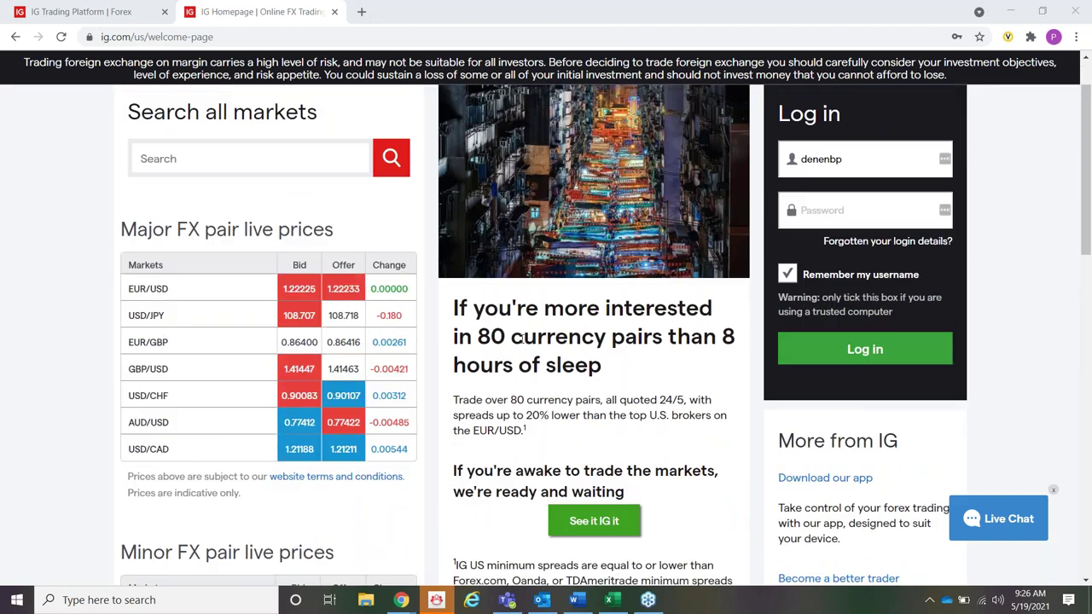
pyautogui.scroll(-1, 520, 338)
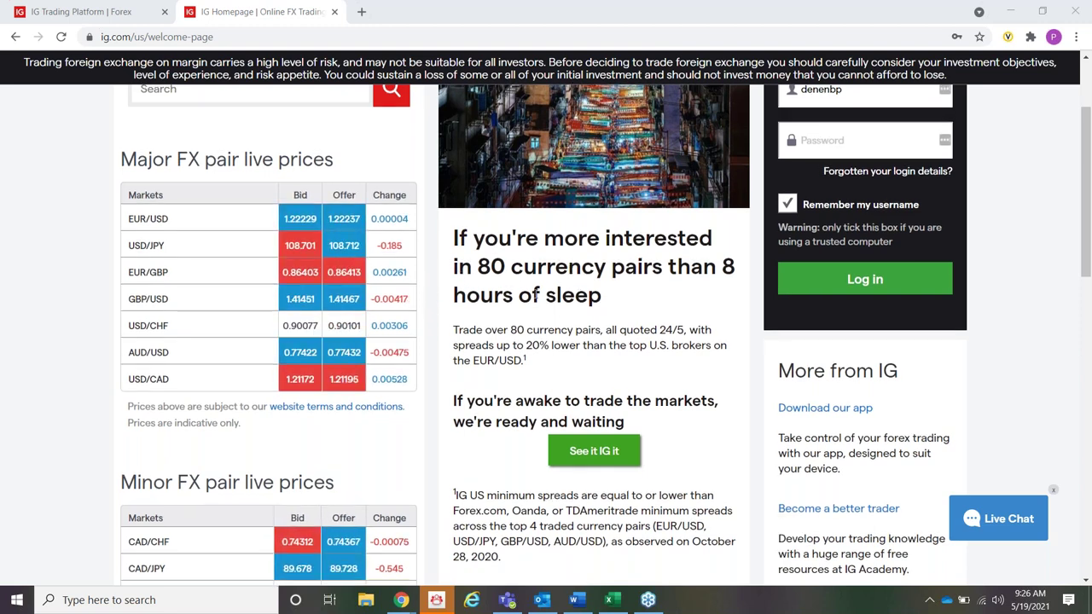
pyautogui.scroll(2, 668, 300)
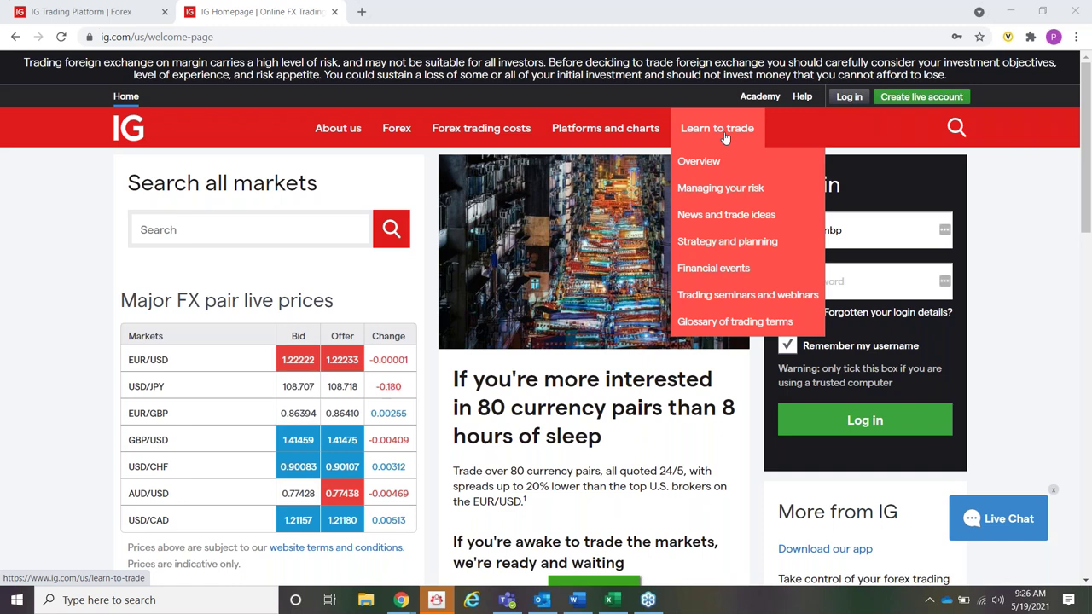
pyautogui.moveTo(81, 11)
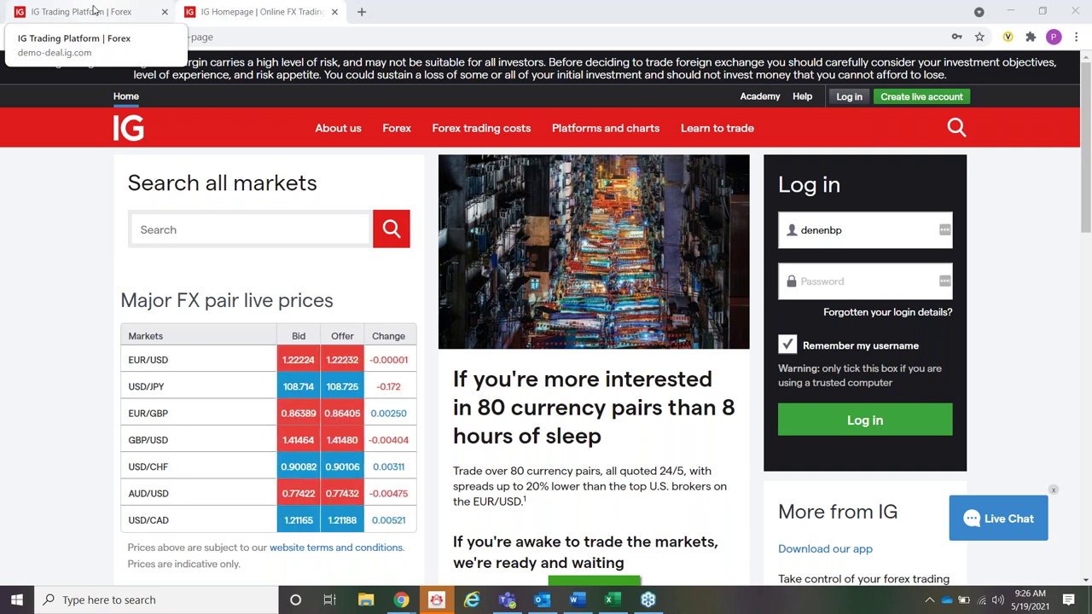
# Bring up the IG demo workspace's daily EUR/USD chart and browse the Tweets panel
pyautogui.click(93, 11)
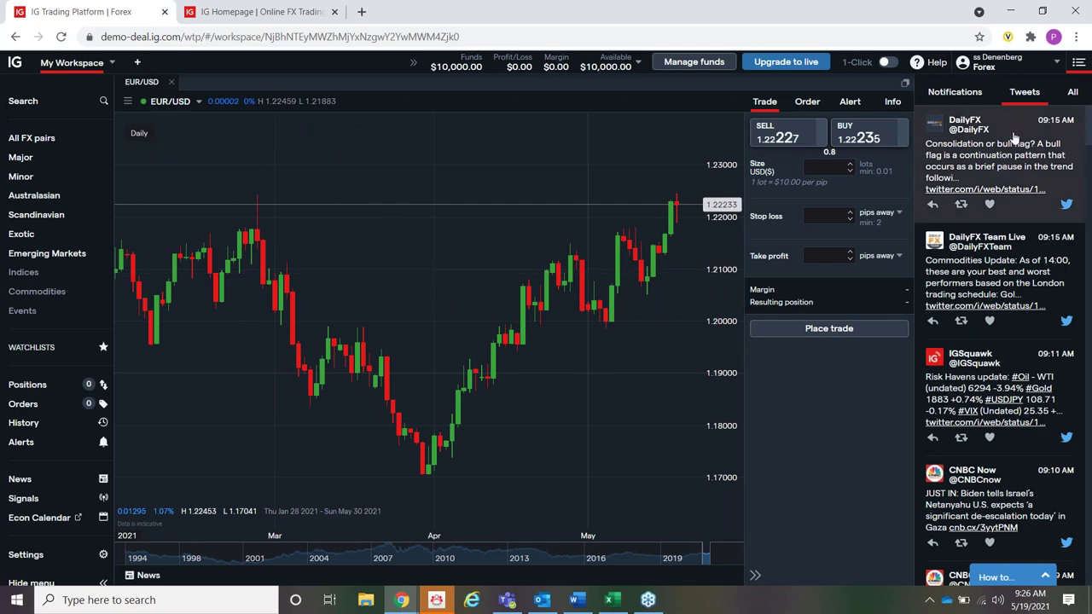
pyautogui.scroll(-5, 1020, 149)
pyautogui.scroll(-5, 1027, 177)
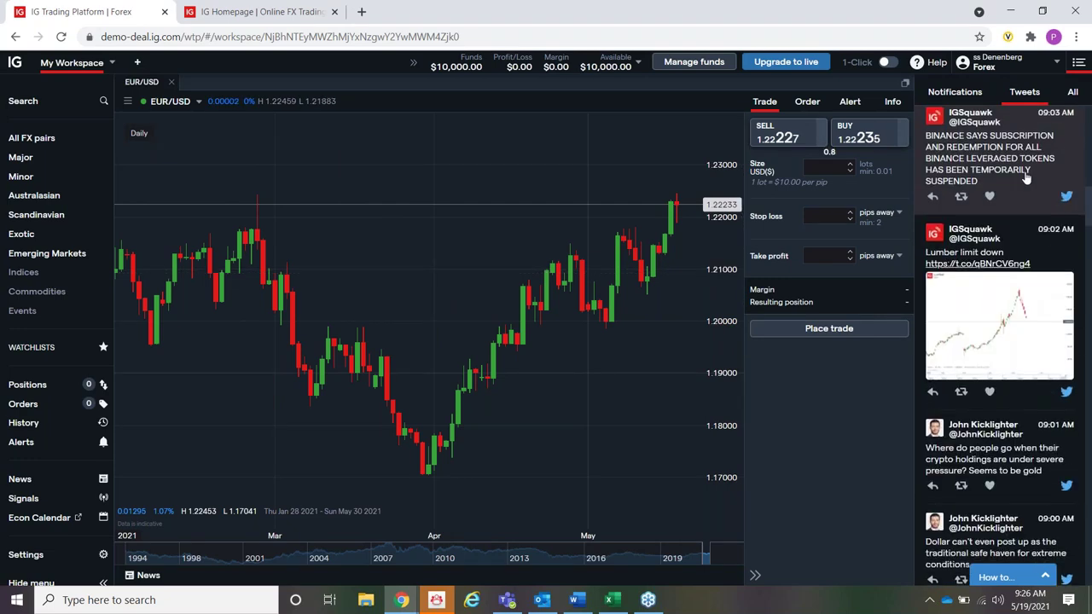
pyautogui.scroll(5, 1027, 177)
pyautogui.scroll(3, 1015, 222)
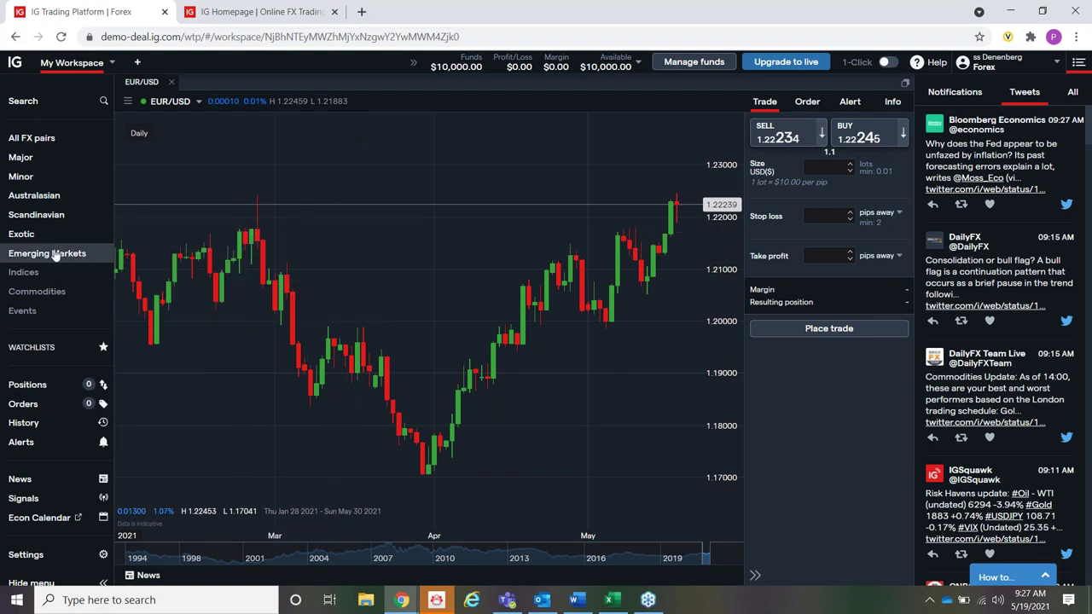
# Show the All FX pairs price list and scroll through the pairs' sell, buy and change figures
pyautogui.click(40, 142)
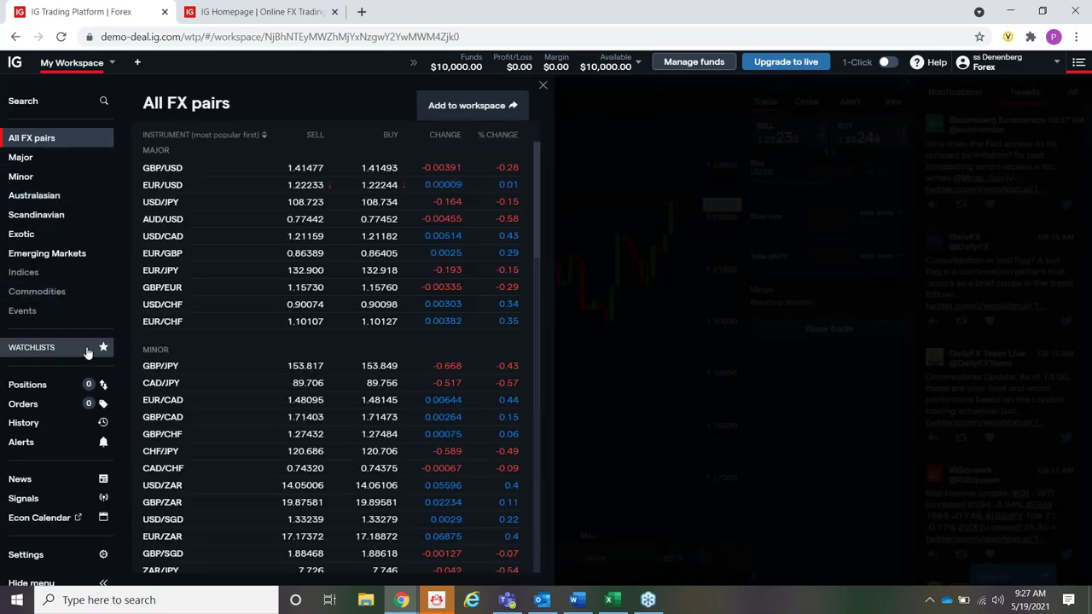
pyautogui.scroll(-5, 240, 298)
pyautogui.scroll(-1, 242, 298)
pyautogui.scroll(-5, 243, 298)
pyautogui.scroll(-4, 245, 297)
pyautogui.scroll(3, 245, 298)
pyautogui.scroll(6, 249, 298)
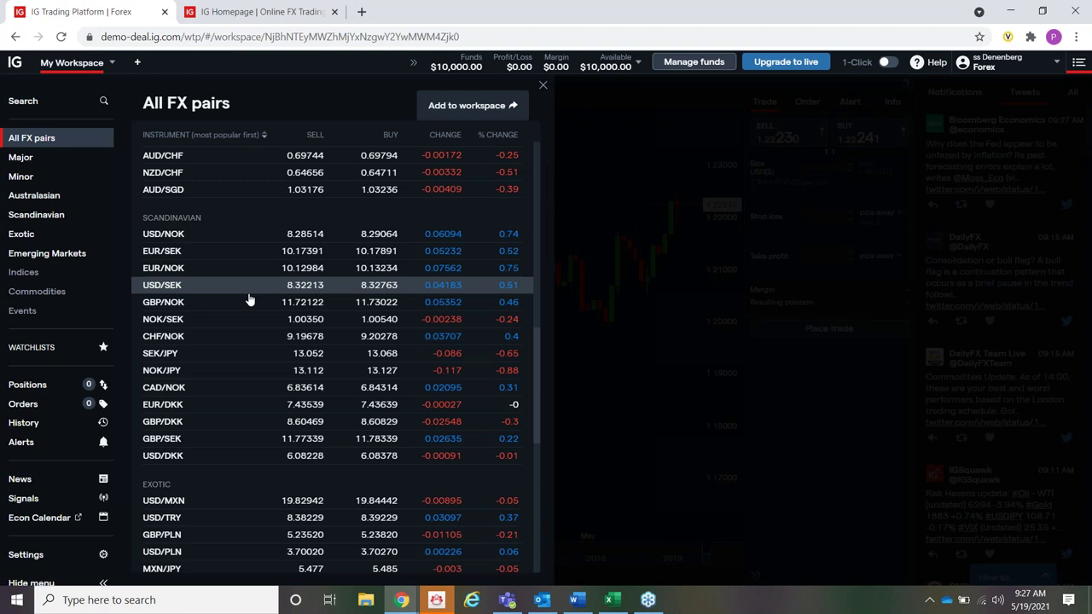
pyautogui.scroll(10, 246, 294)
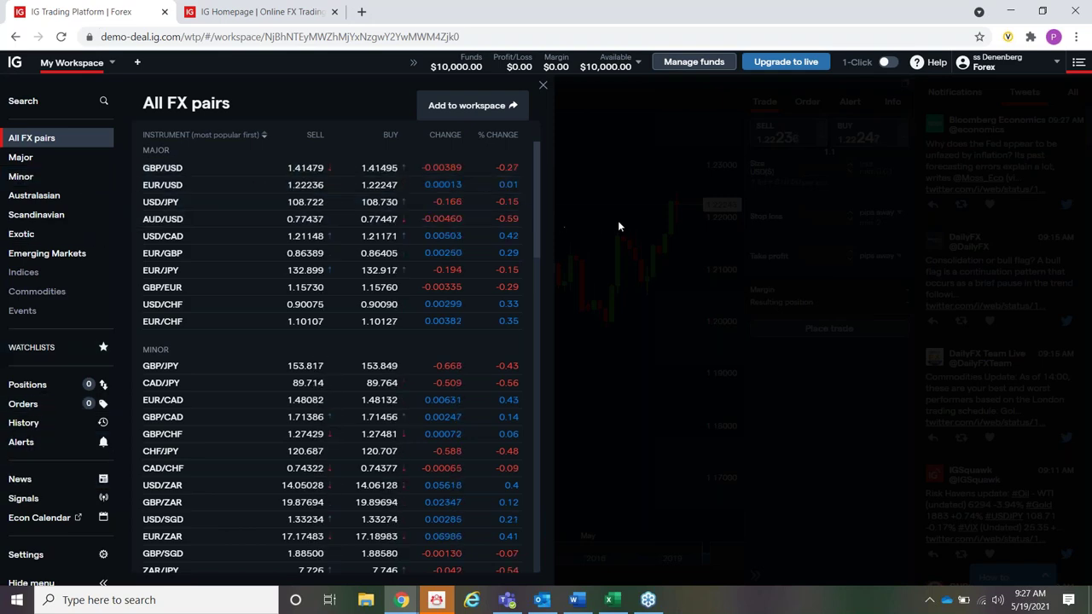
# Add MACD to the EUR/USD chart, keeping its default 12, 26, 9 settings
pyautogui.click(639, 277)
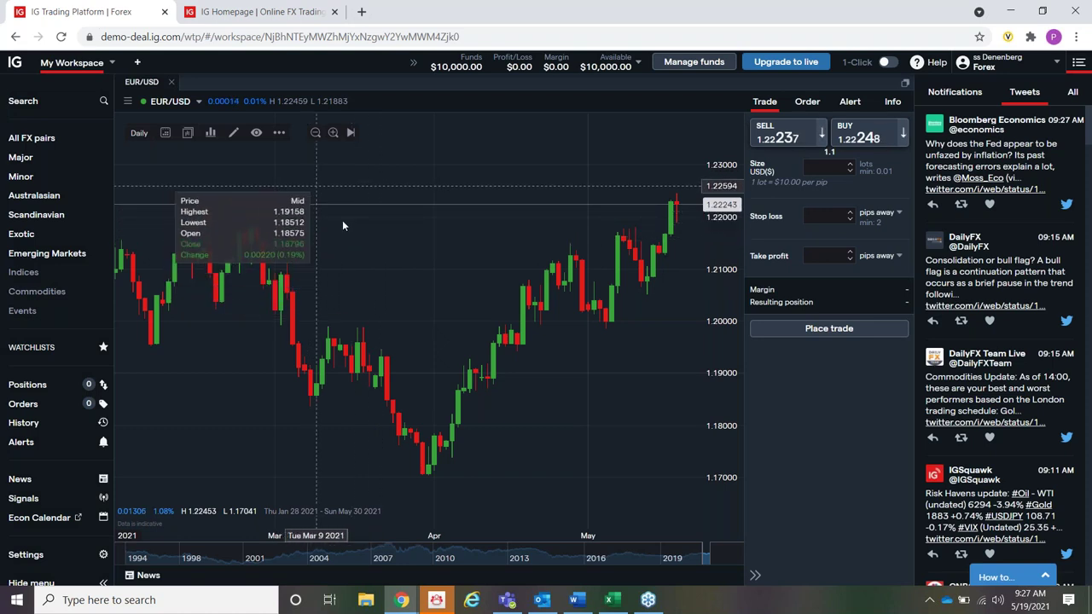
pyautogui.rightClick(314, 225)
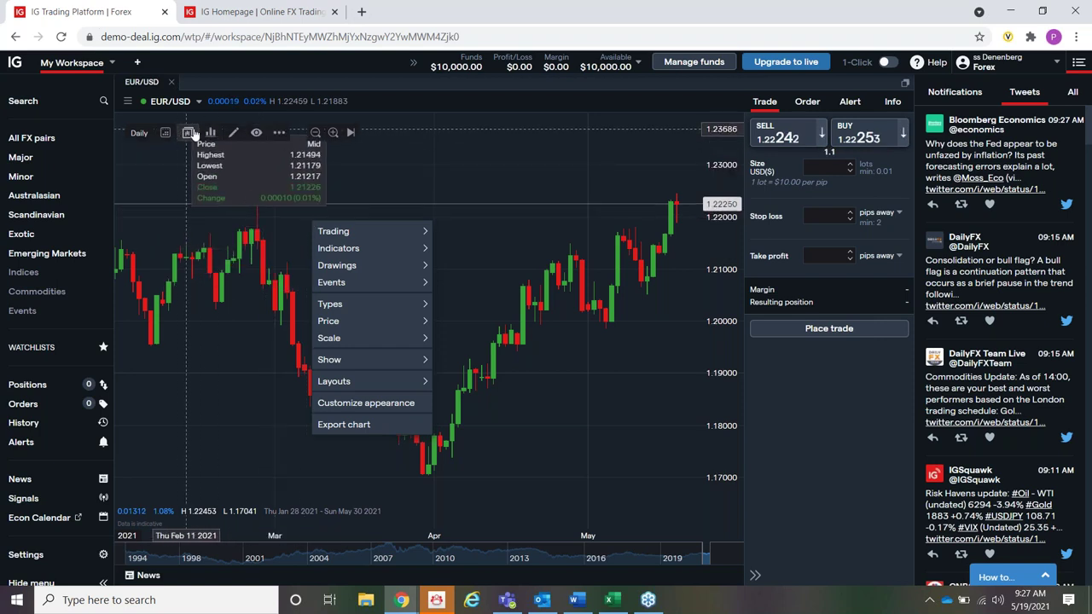
pyautogui.click(320, 250)
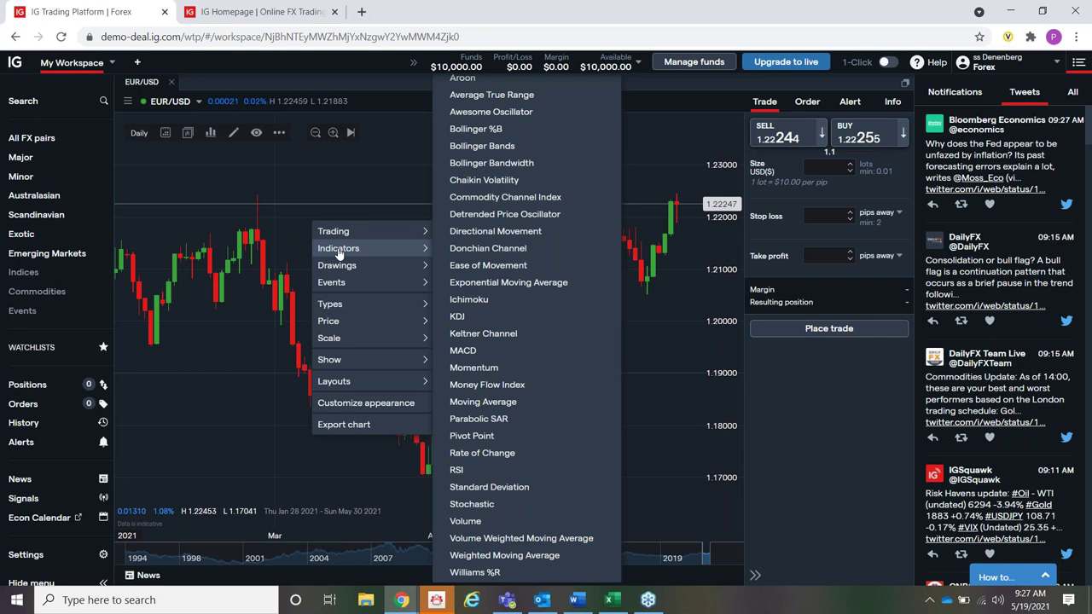
pyautogui.click(490, 355)
pyautogui.click(237, 341)
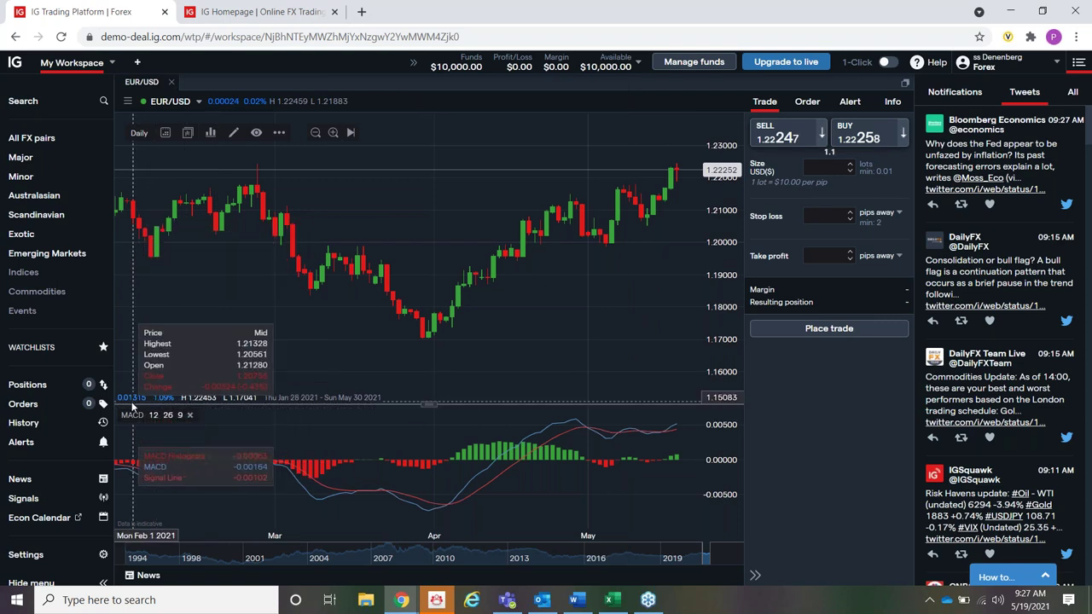
pyautogui.click(156, 416)
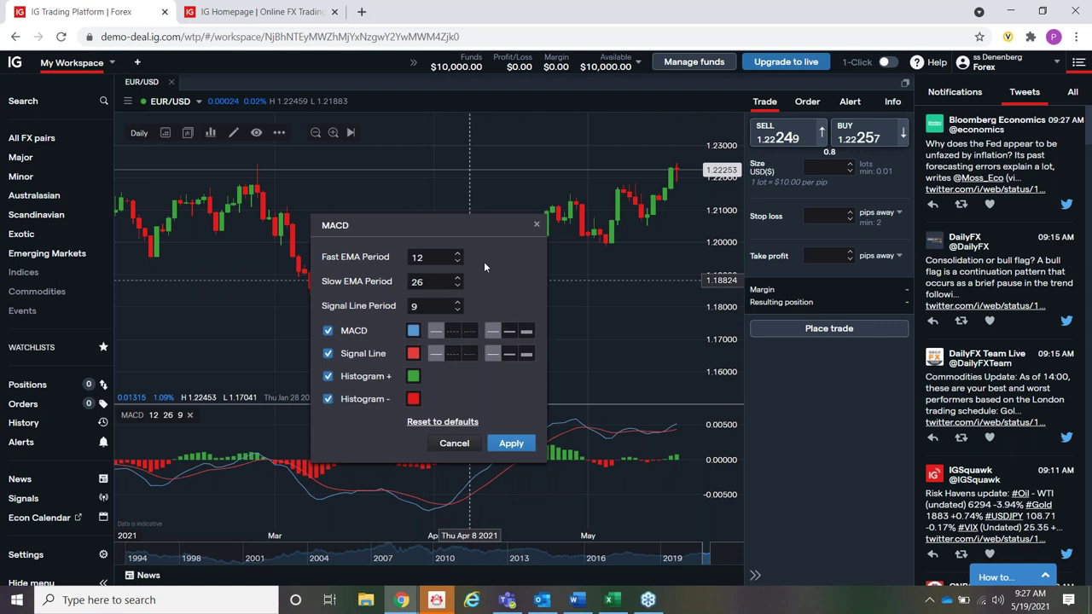
pyautogui.click(536, 225)
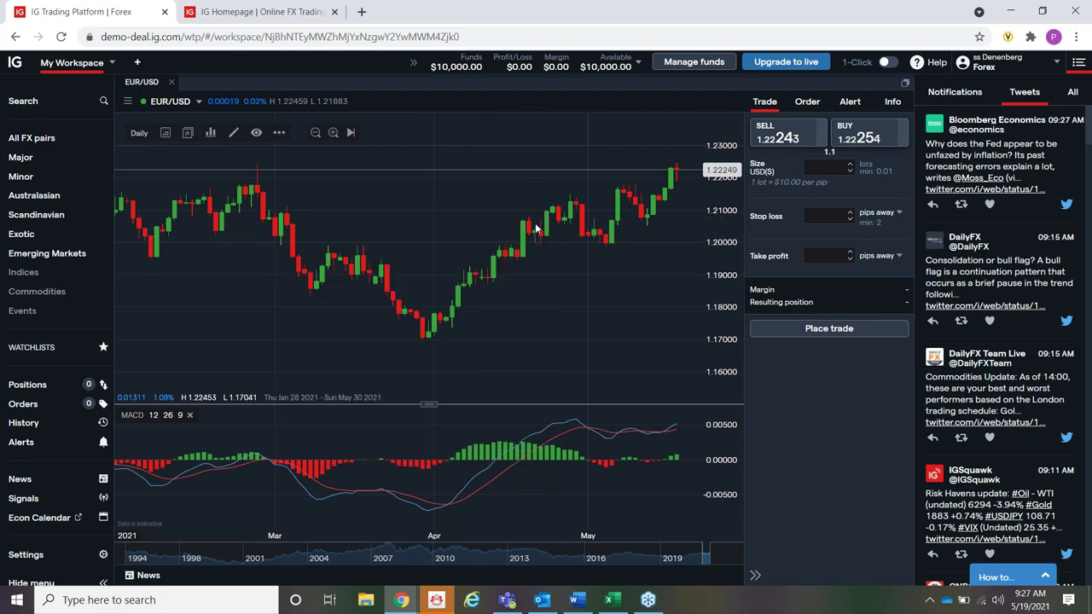
# Add a default Stochastic pane below MACD, plus 20, 50 and 100 moving averages
pyautogui.rightClick(488, 305)
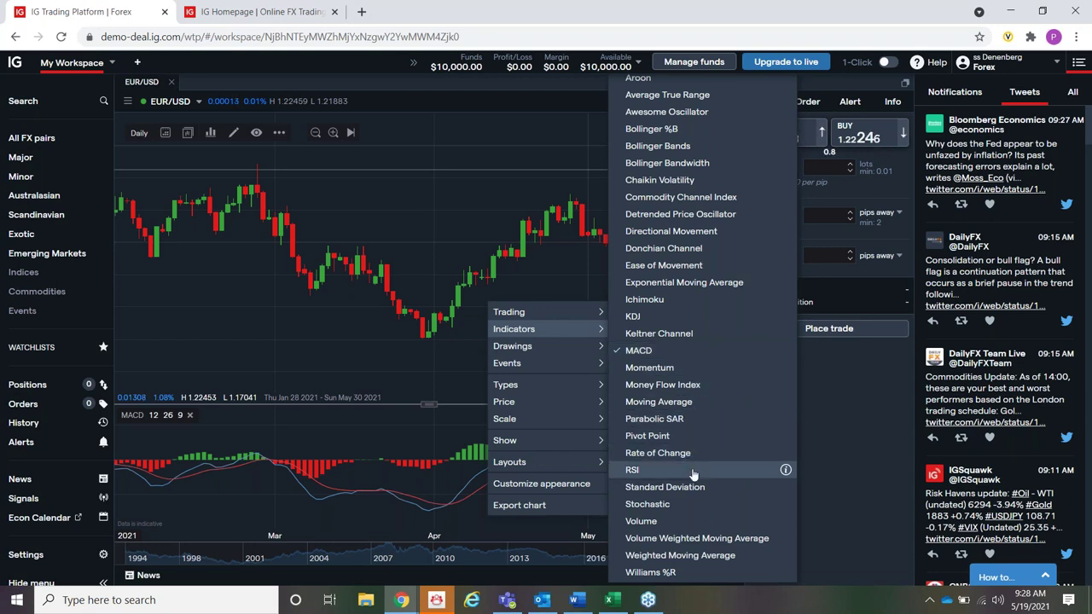
pyautogui.click(692, 508)
pyautogui.moveTo(505, 440)
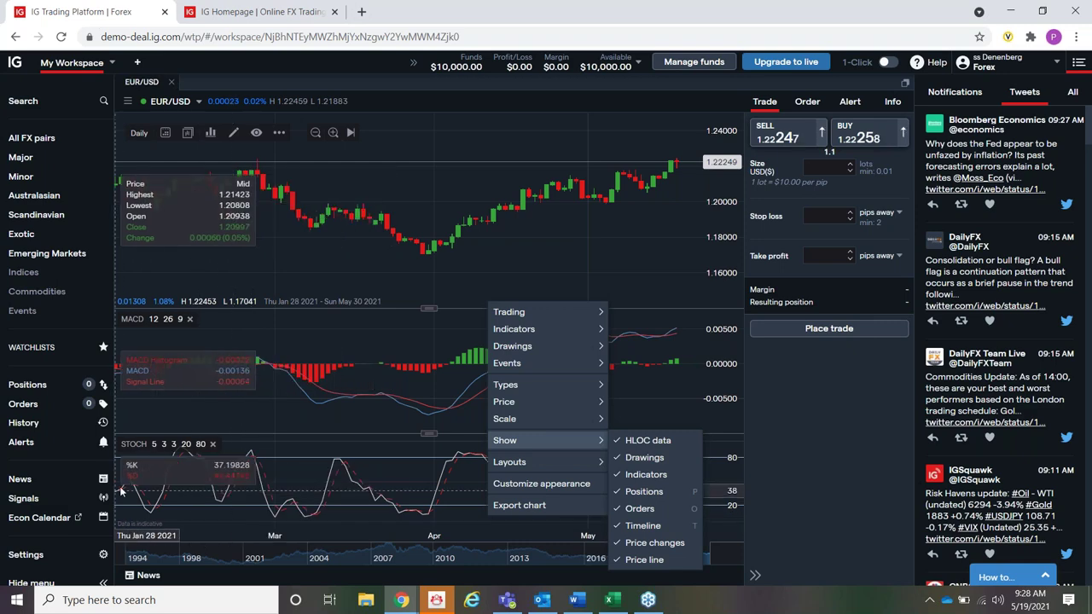
pyautogui.click(160, 444)
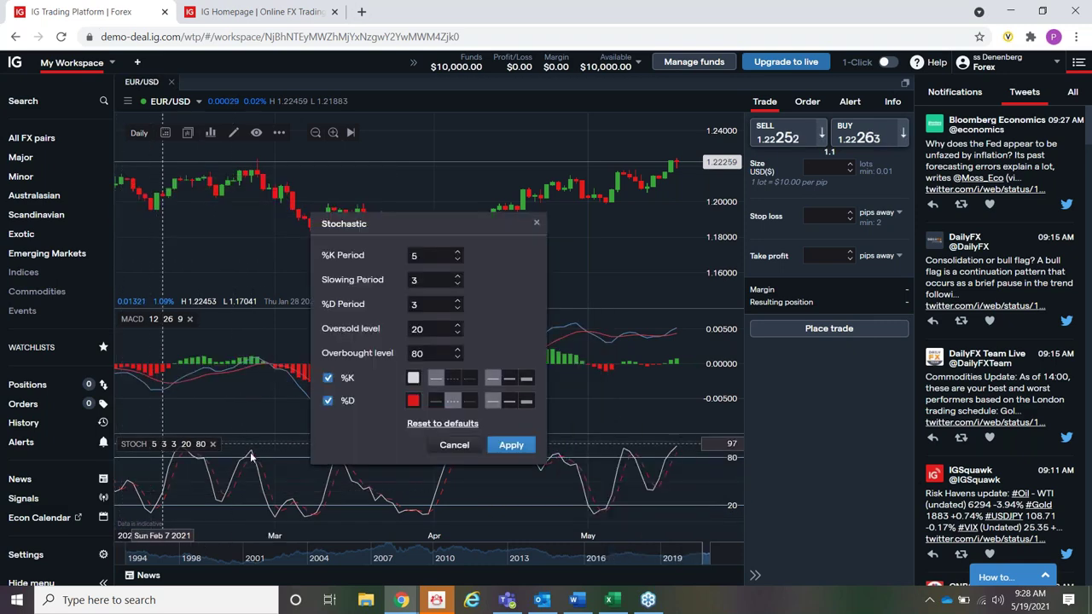
pyautogui.click(536, 224)
pyautogui.rightClick(443, 299)
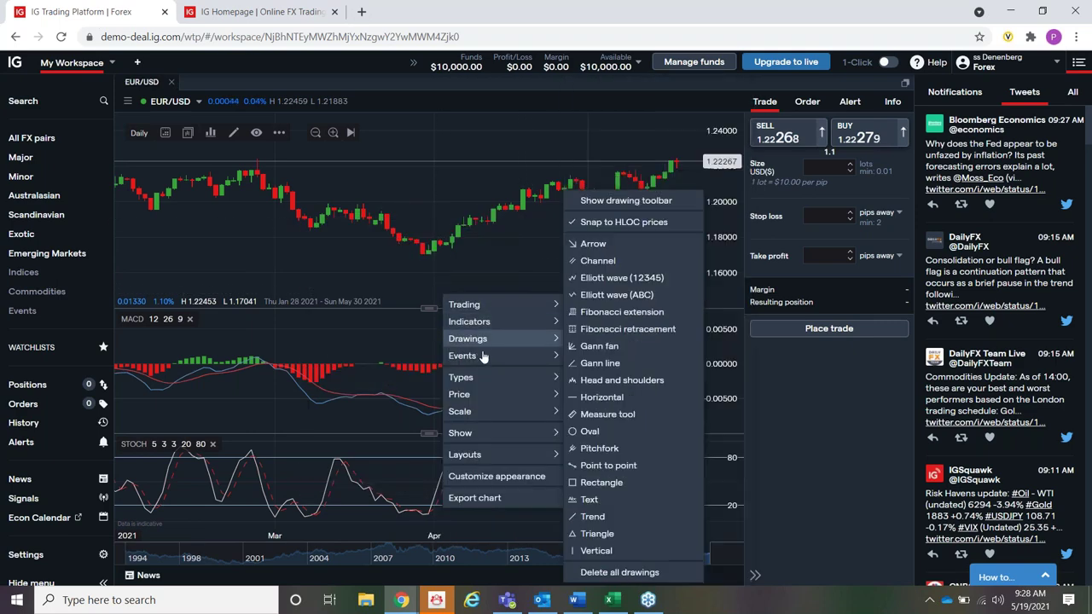
pyautogui.moveTo(469, 321)
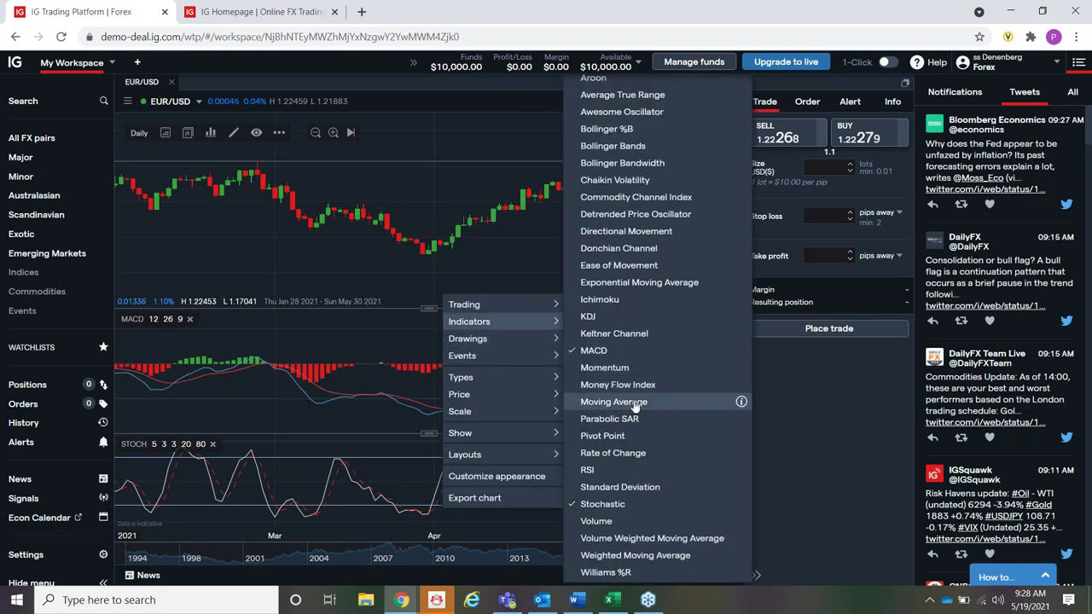
pyautogui.click(631, 403)
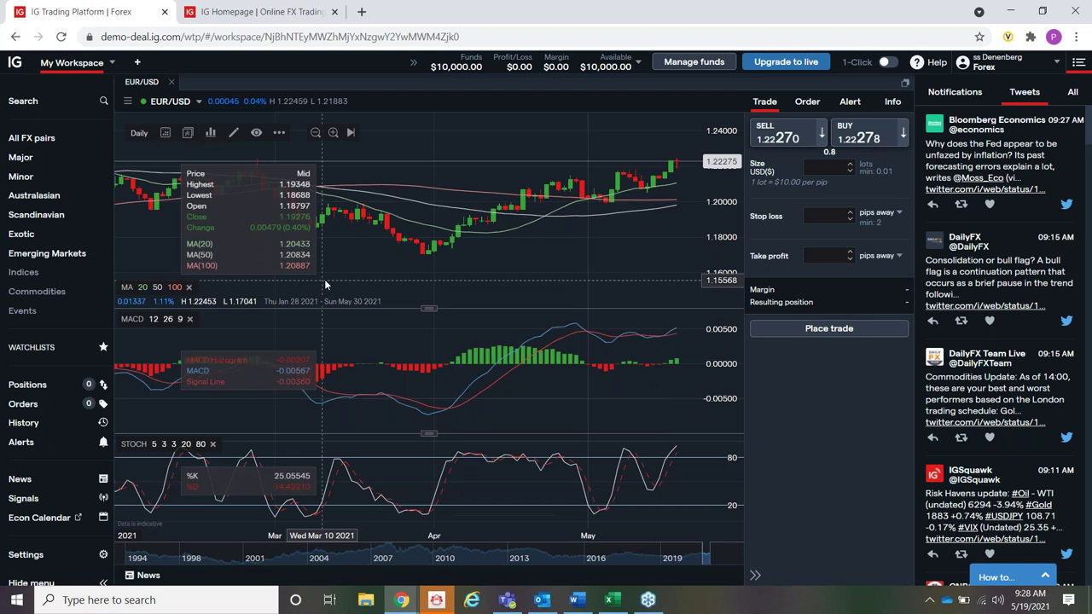